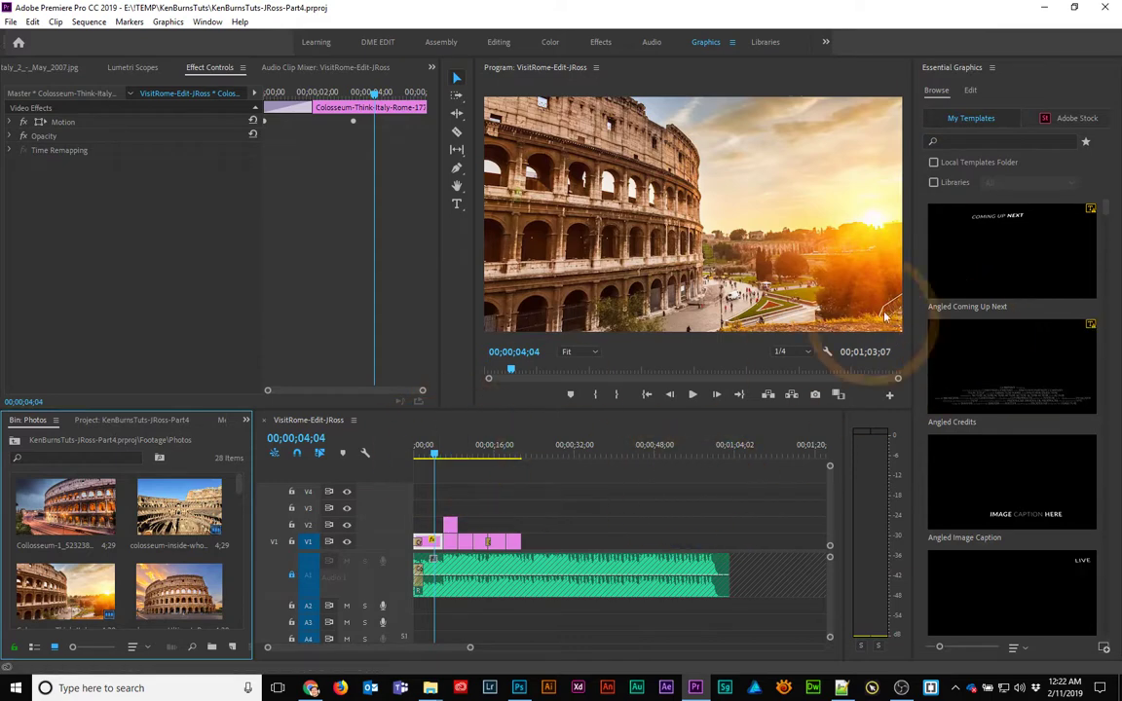
- Search the graphics templates for "title" and place the Basic Default Title template on track V3 above the opening clip
left_click(976, 140)
type("title")
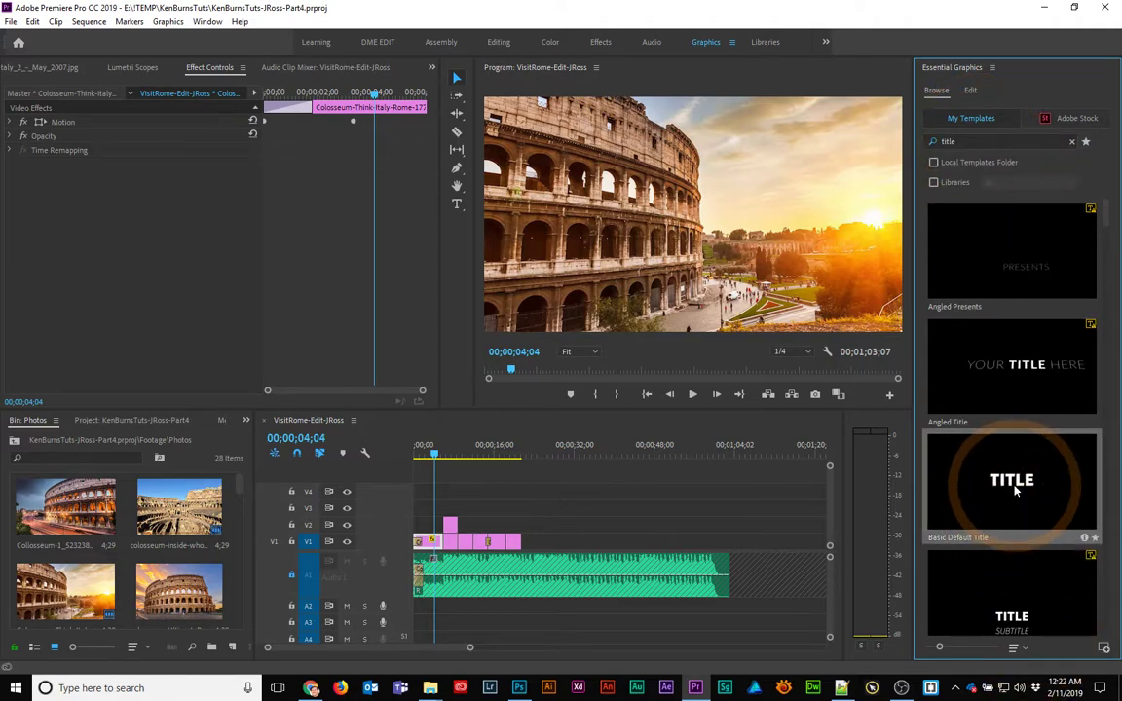
left_click_drag(1016, 490, 790, 199)
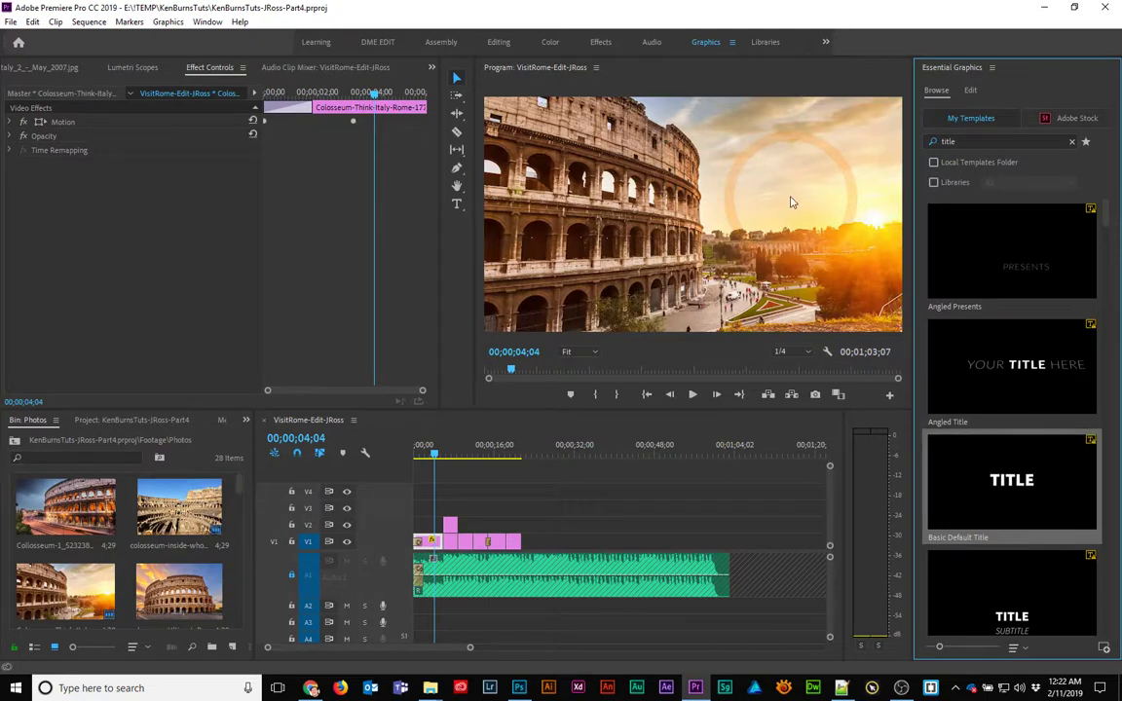
left_click(1032, 489)
key("space")
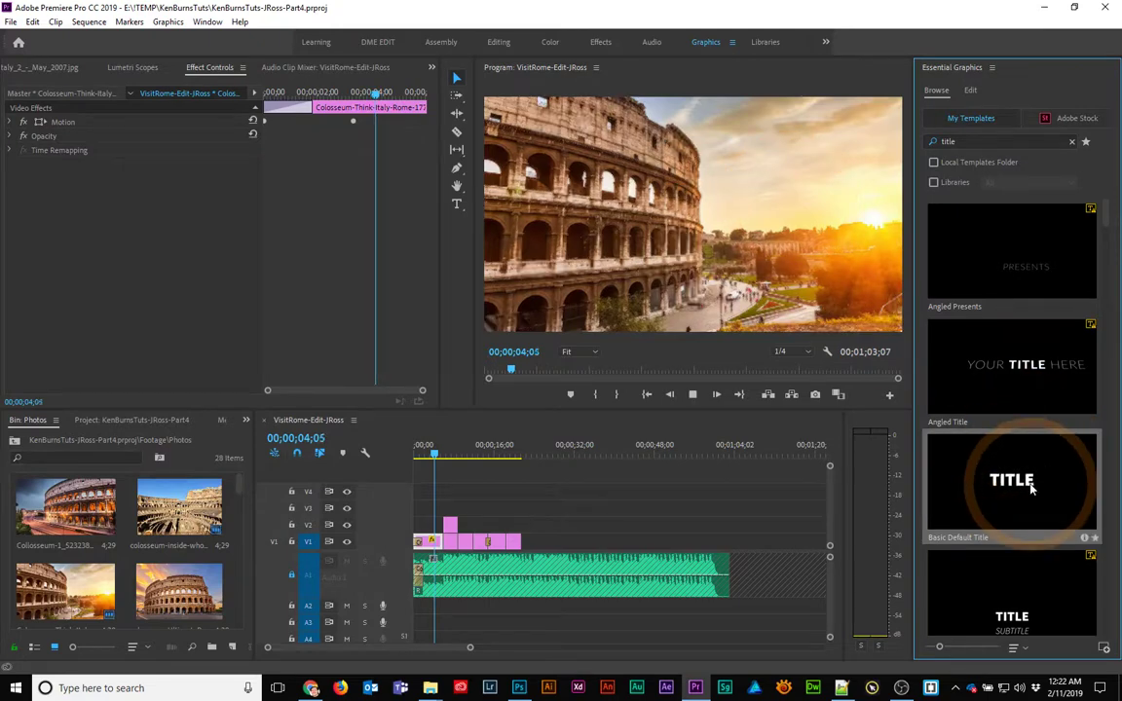
key("space")
left_click_drag(1014, 487, 435, 512)
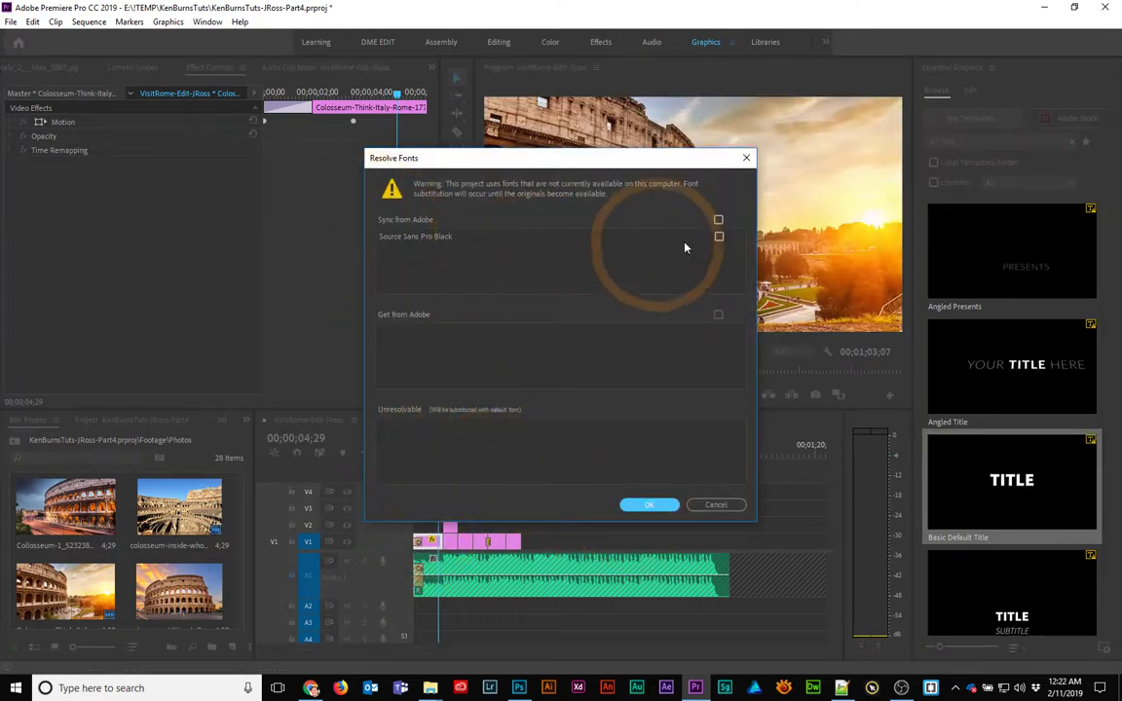
- Sync the missing Source Sans Pro Black font from Adobe and acknowledge the font warning
left_click(718, 238)
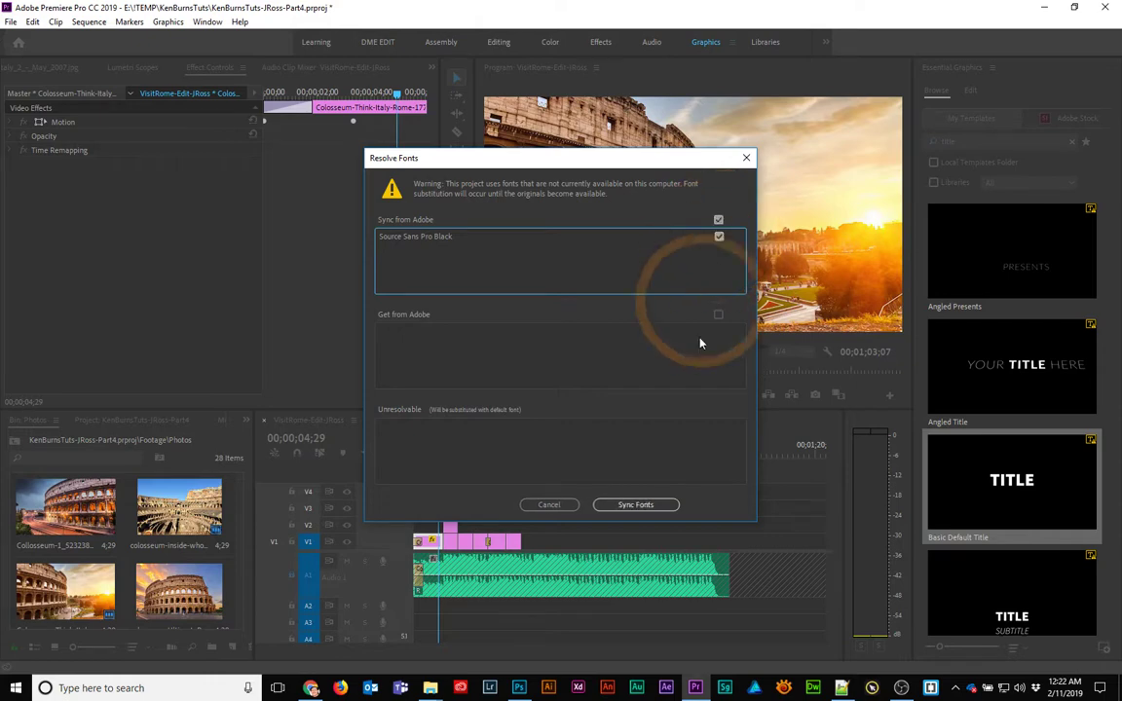
left_click(635, 505)
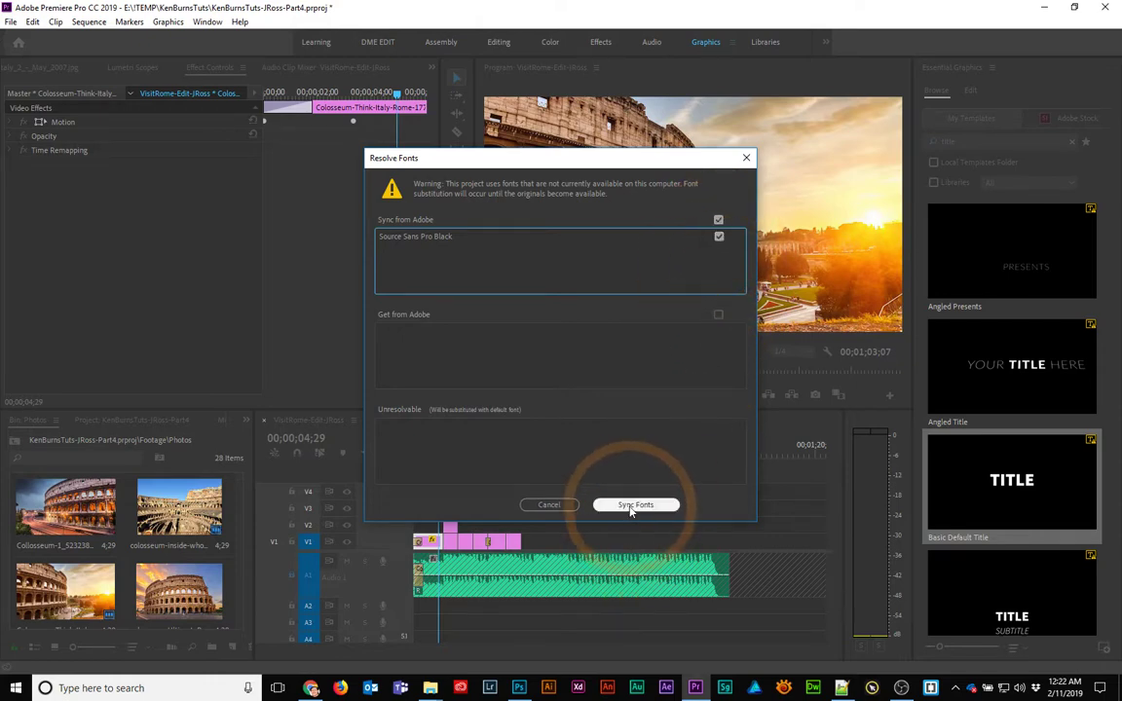
left_click(670, 363)
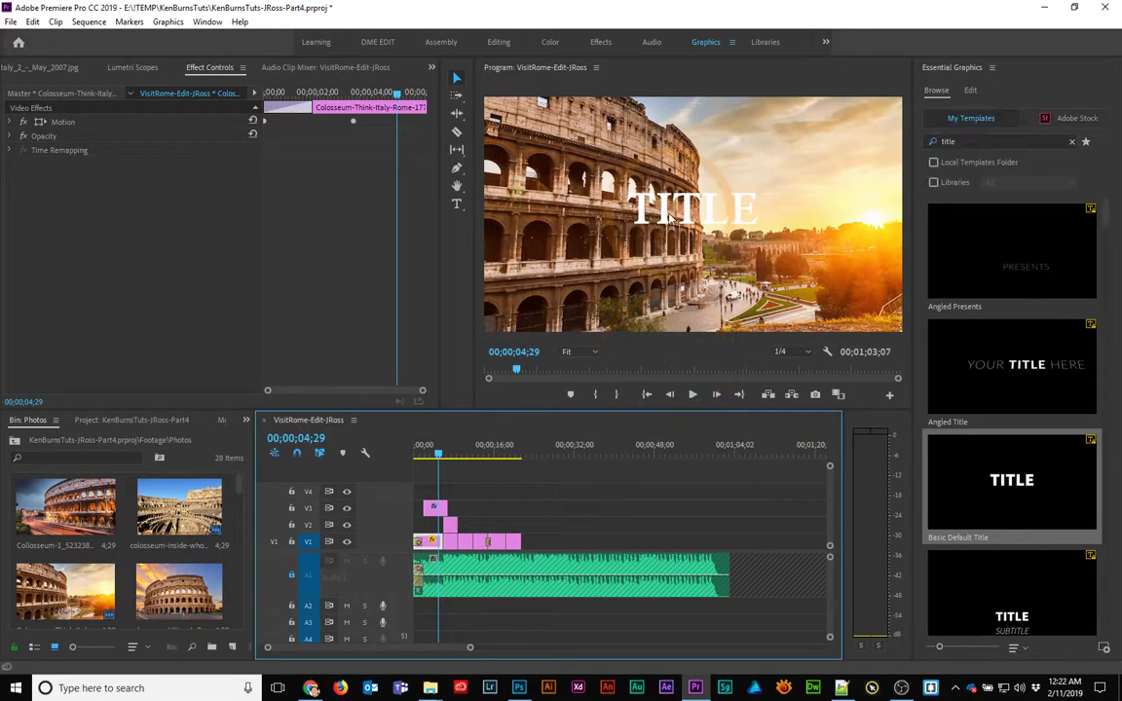
- Play the sequence from about 00;00;02;24 to preview the basic title over the opening clips
left_click(449, 524)
left_click_drag(439, 454, 428, 456)
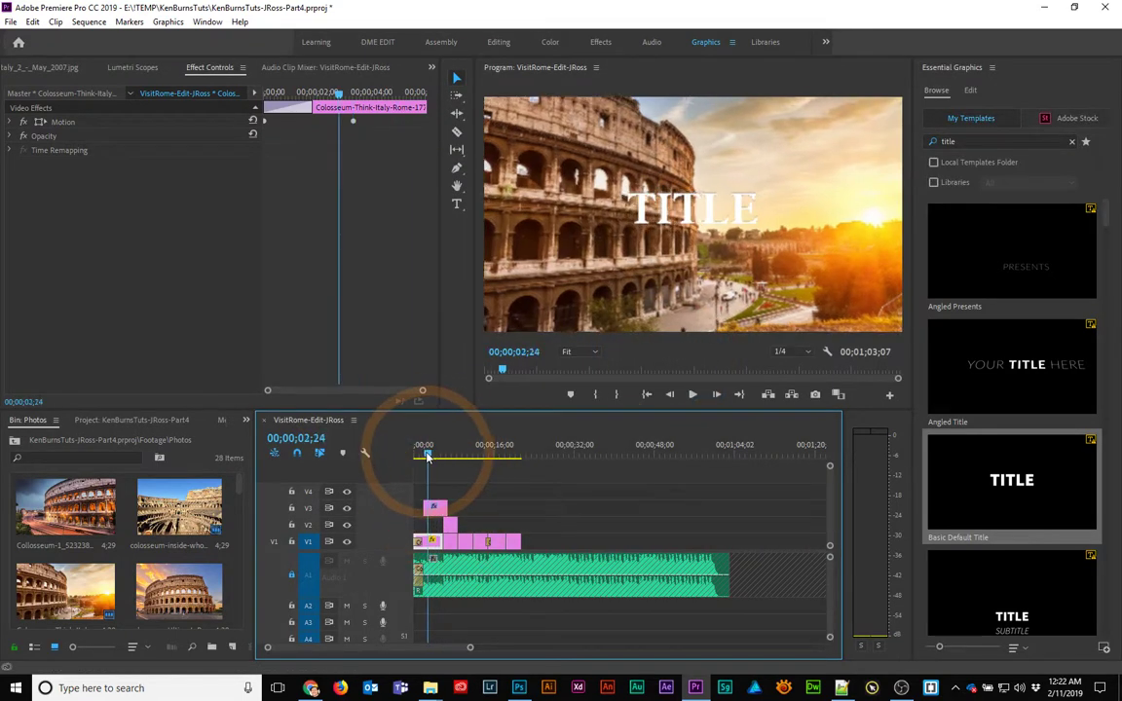
key("space")
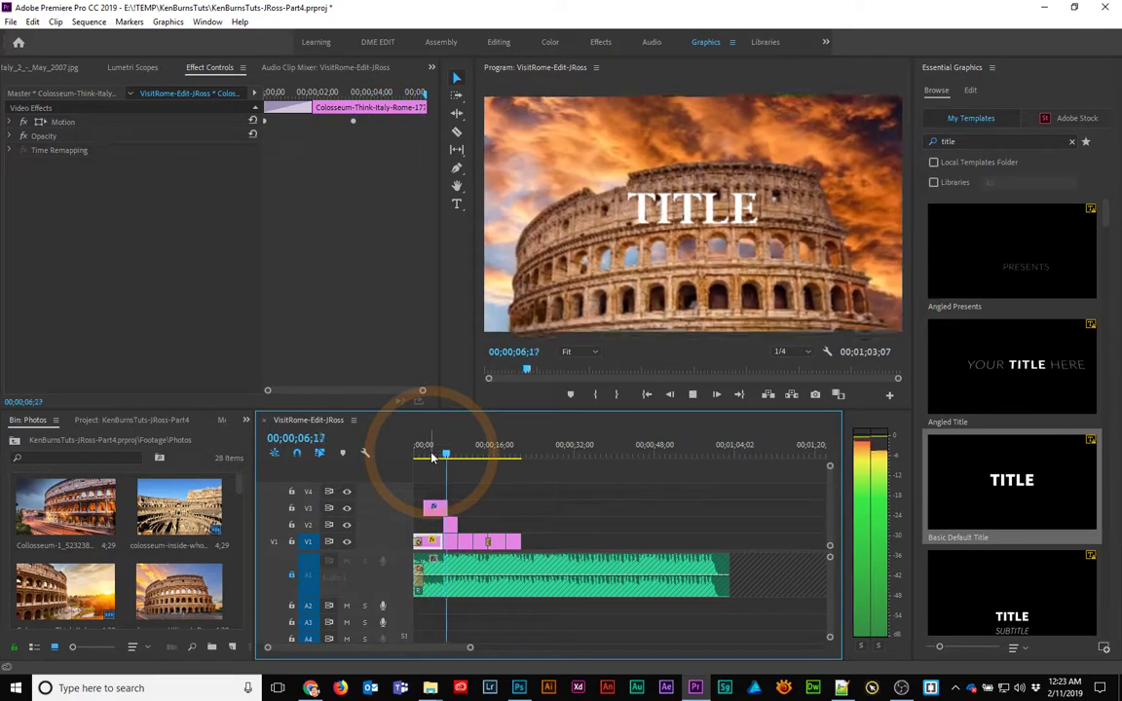
- Stop playback and delete the Basic Default Title clip from track V3
left_click(443, 515)
left_click(435, 494)
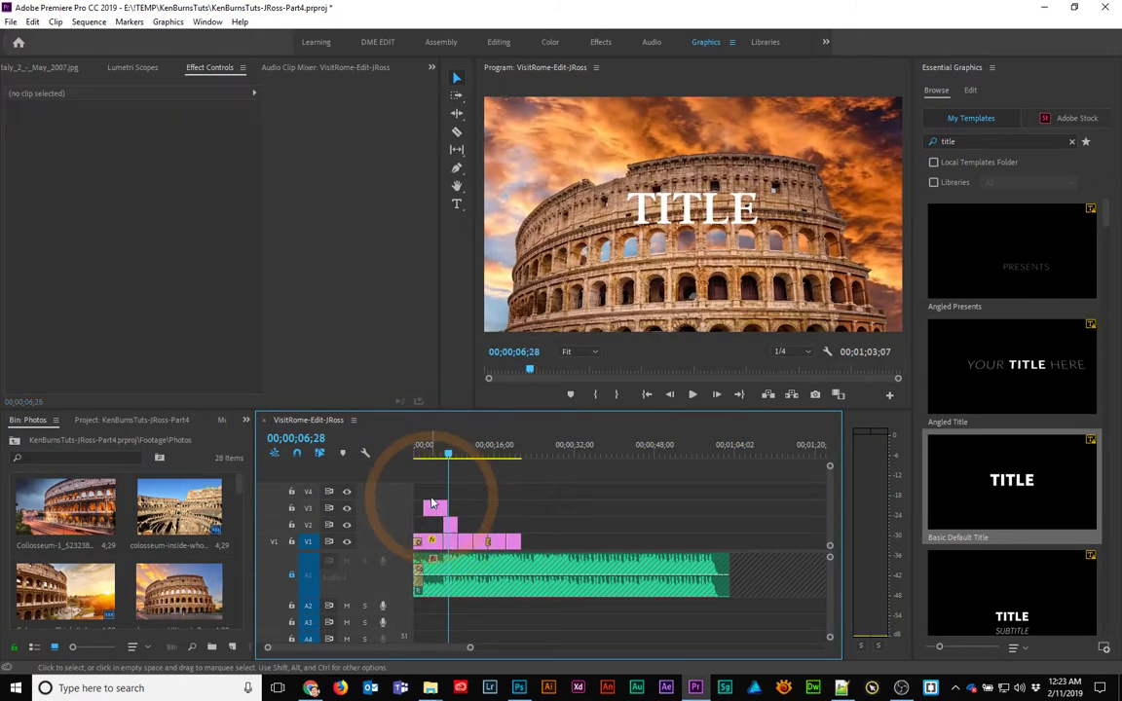
left_click(437, 508)
key("Delete")
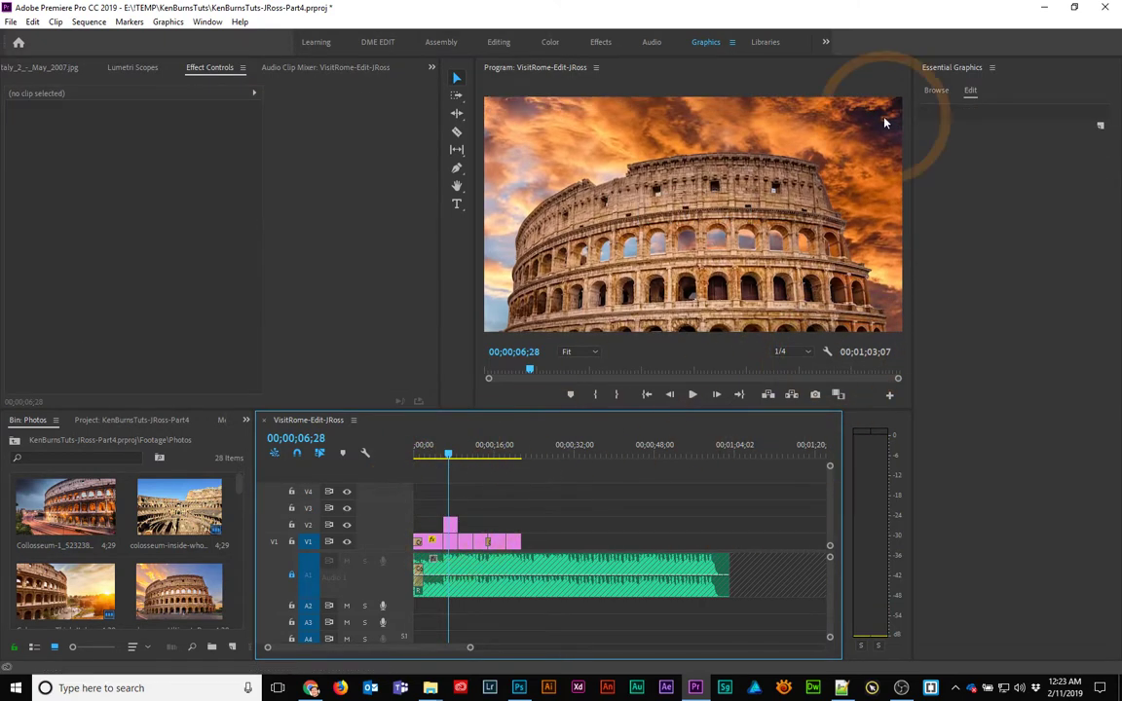
- Browse the title templates and place the Bold Title template on track V3 above the opening clip
left_click(936, 90)
scroll(1060, 461, "down", 10)
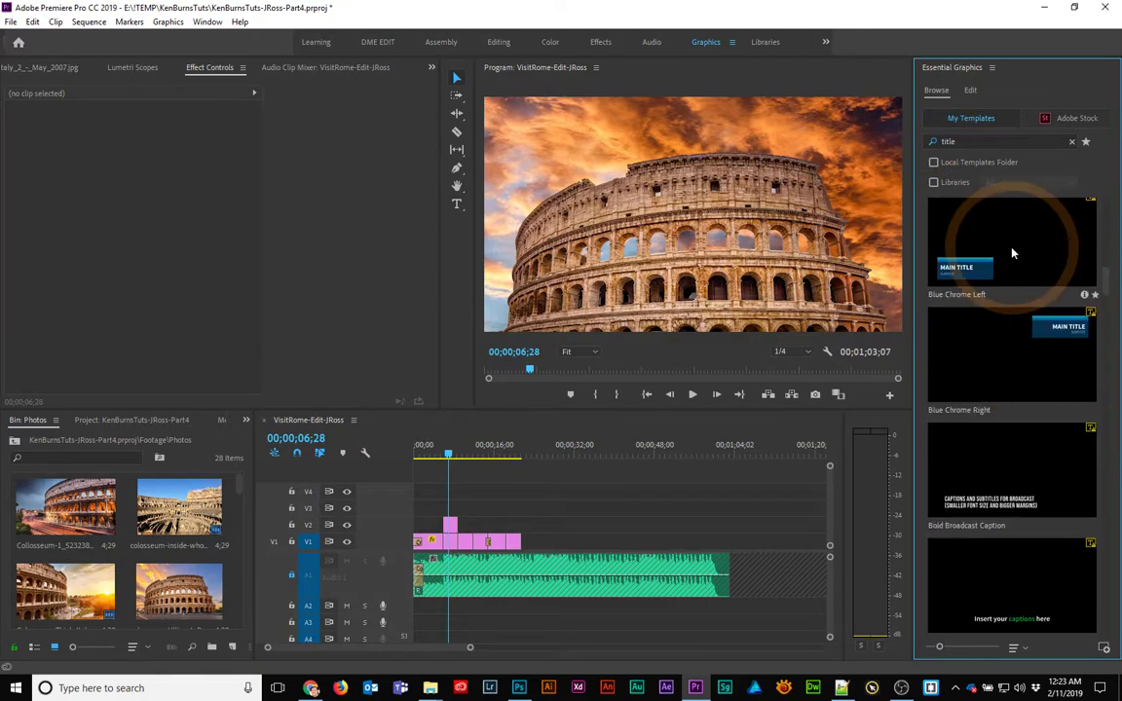
scroll(1047, 275, "up", 5)
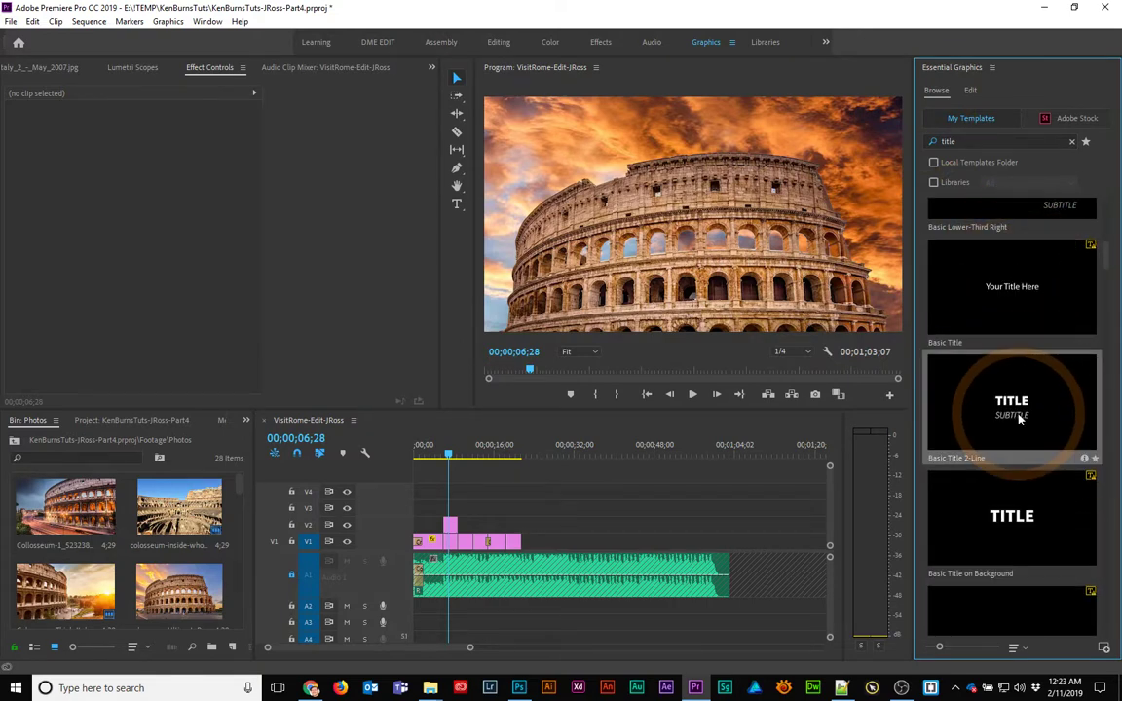
scroll(1032, 448, "down", 10)
scroll(1050, 490, "up", 5)
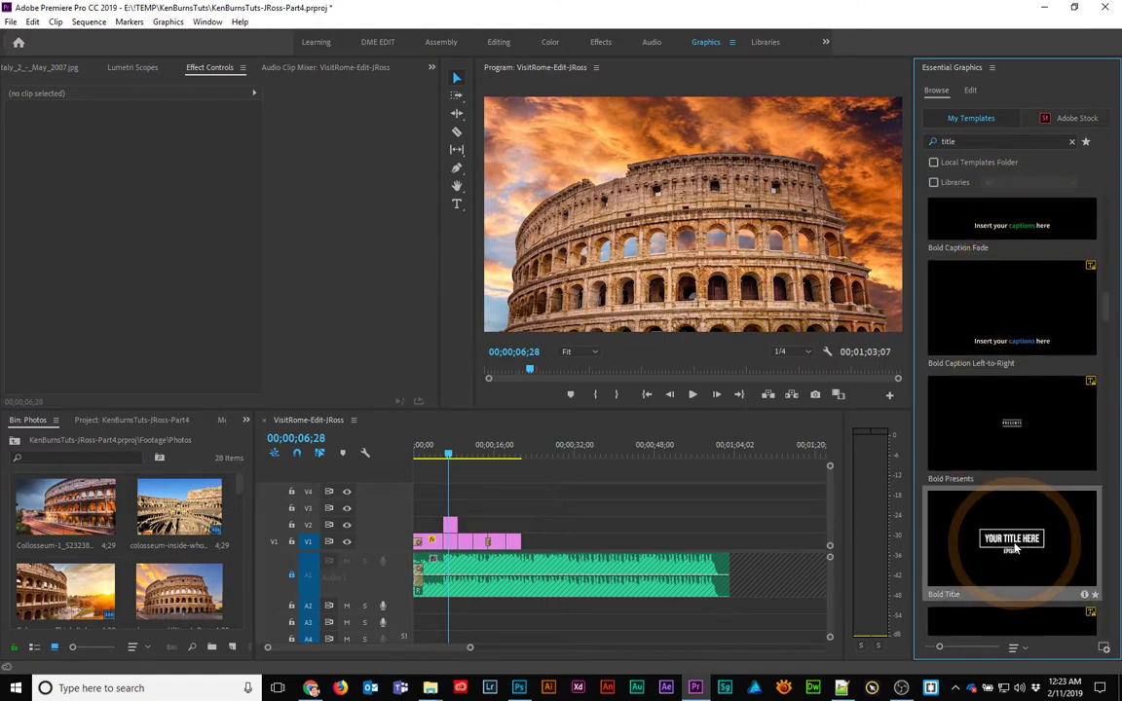
left_click_drag(1013, 548, 430, 521)
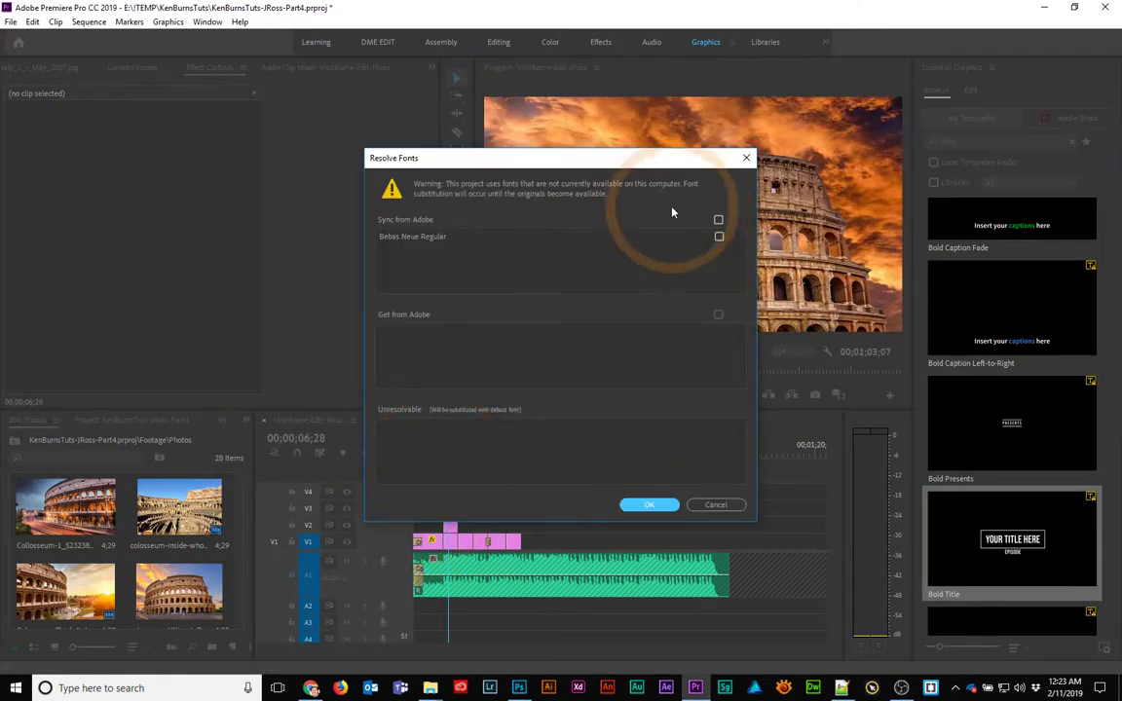
- Sync the missing Bebas Neue Regular font from Adobe and acknowledge the font warning
left_click(719, 236)
left_click(614, 508)
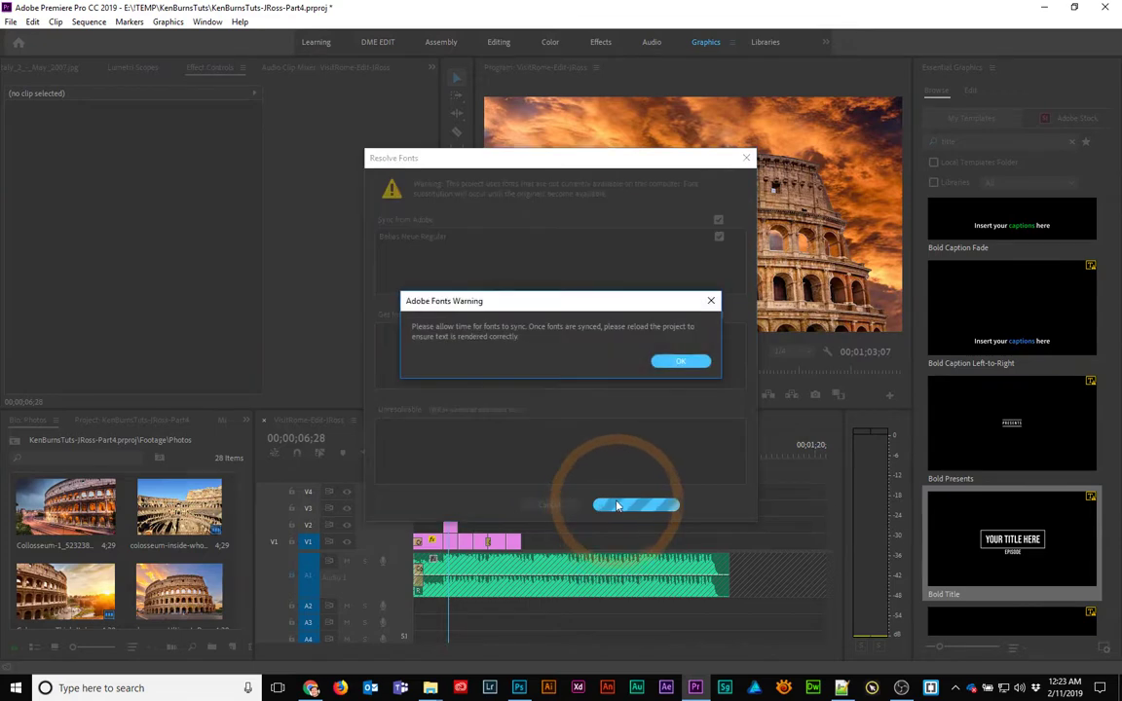
left_click(677, 359)
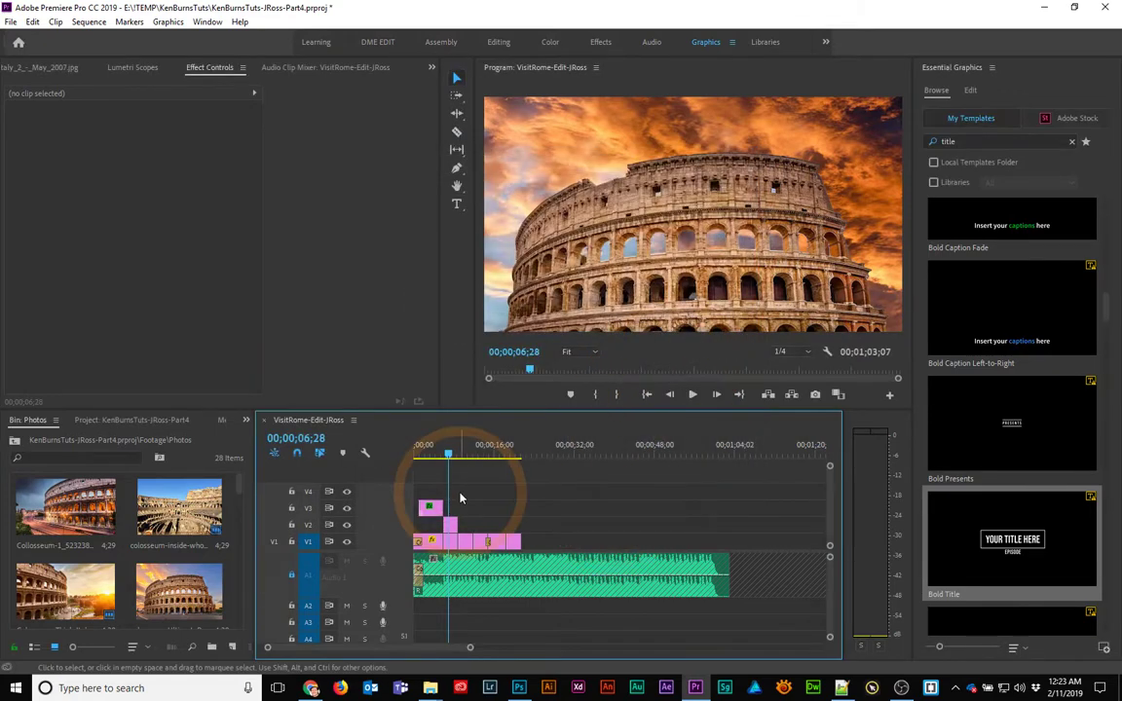
- Play the start of the sequence to preview the Bold Title animation over the opening clip
left_click_drag(446, 454, 425, 456)
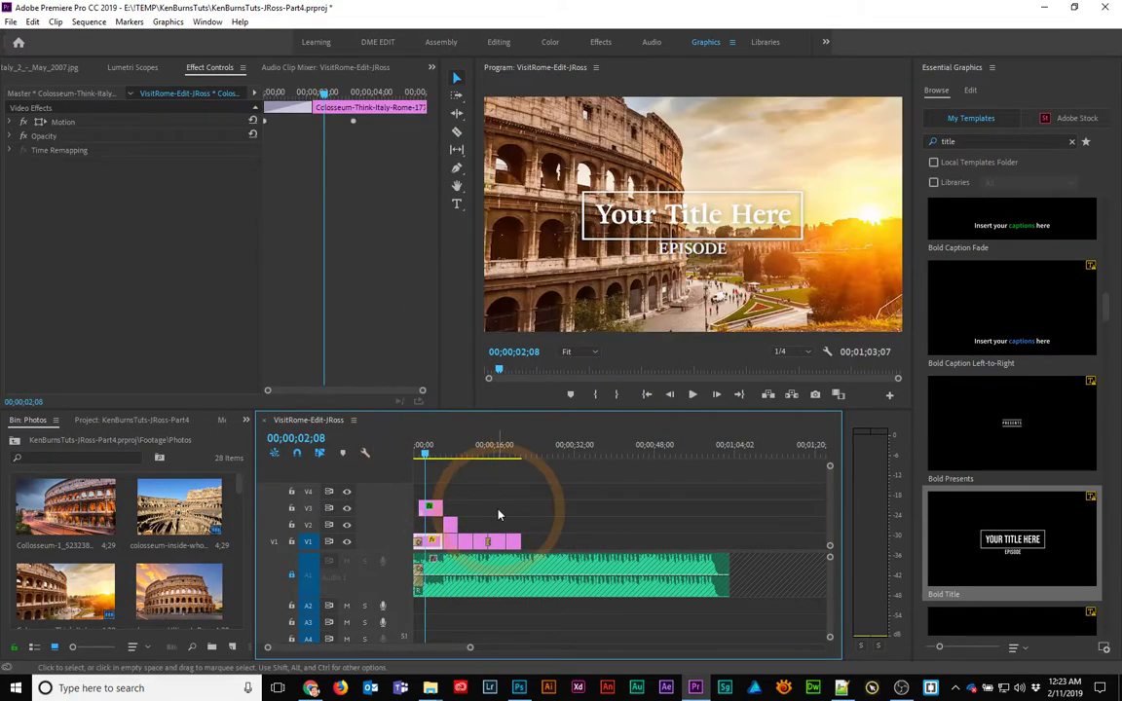
key("space")
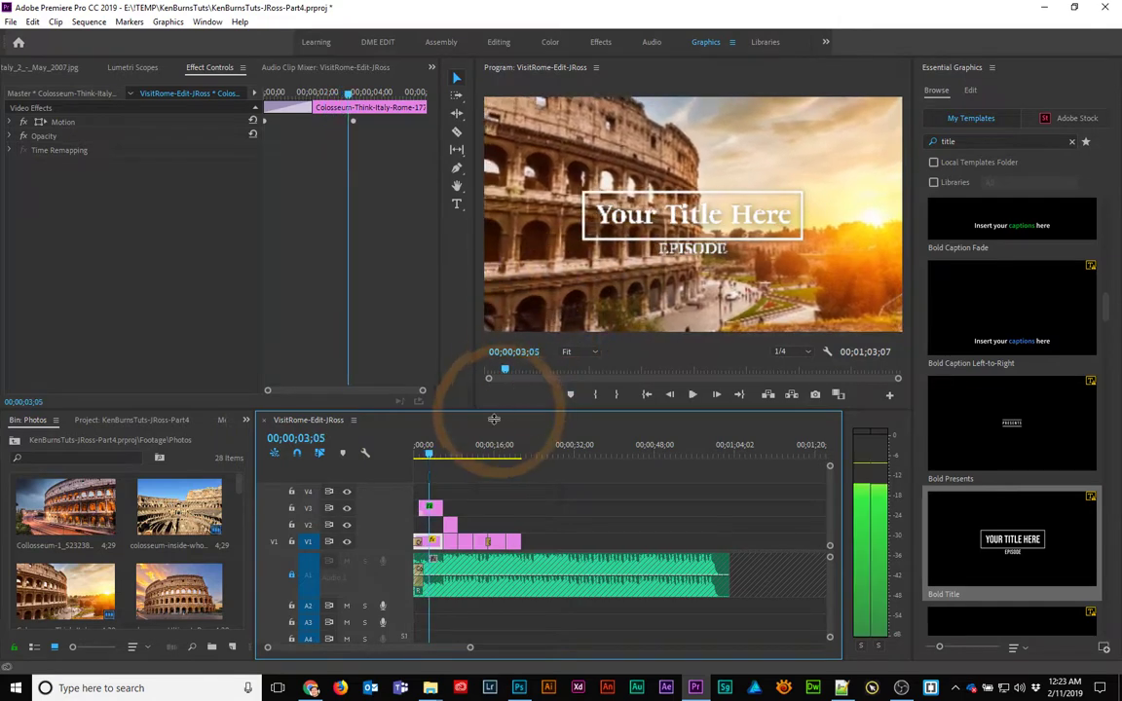
left_click(418, 454)
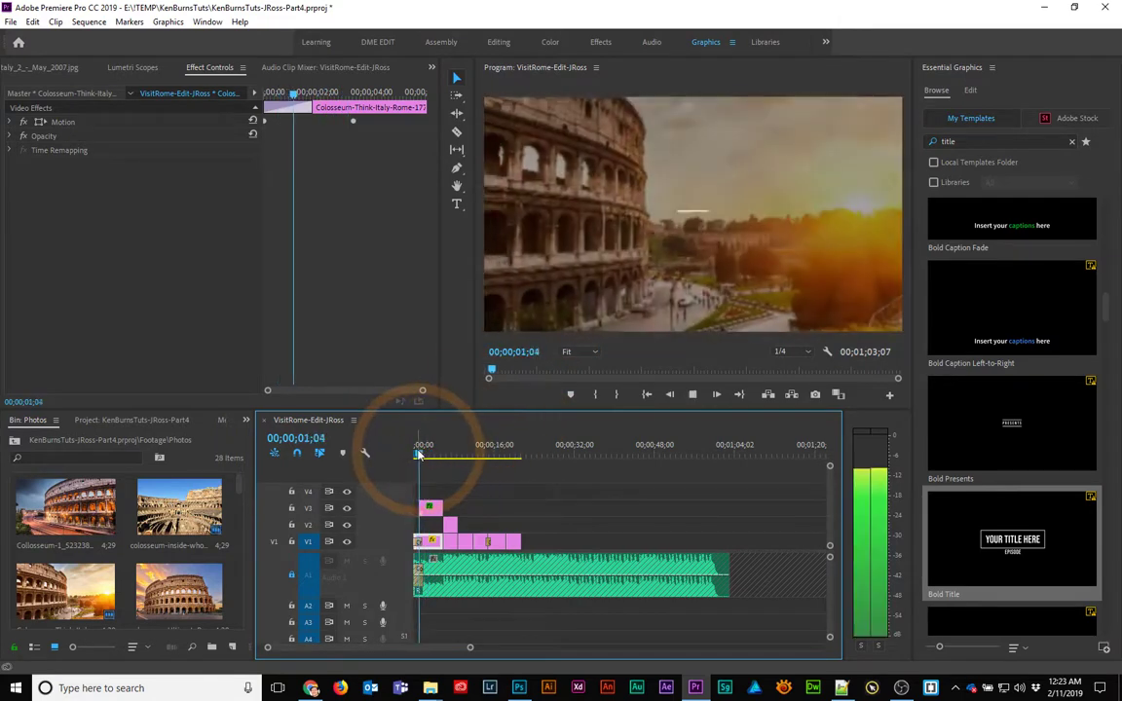
key("space")
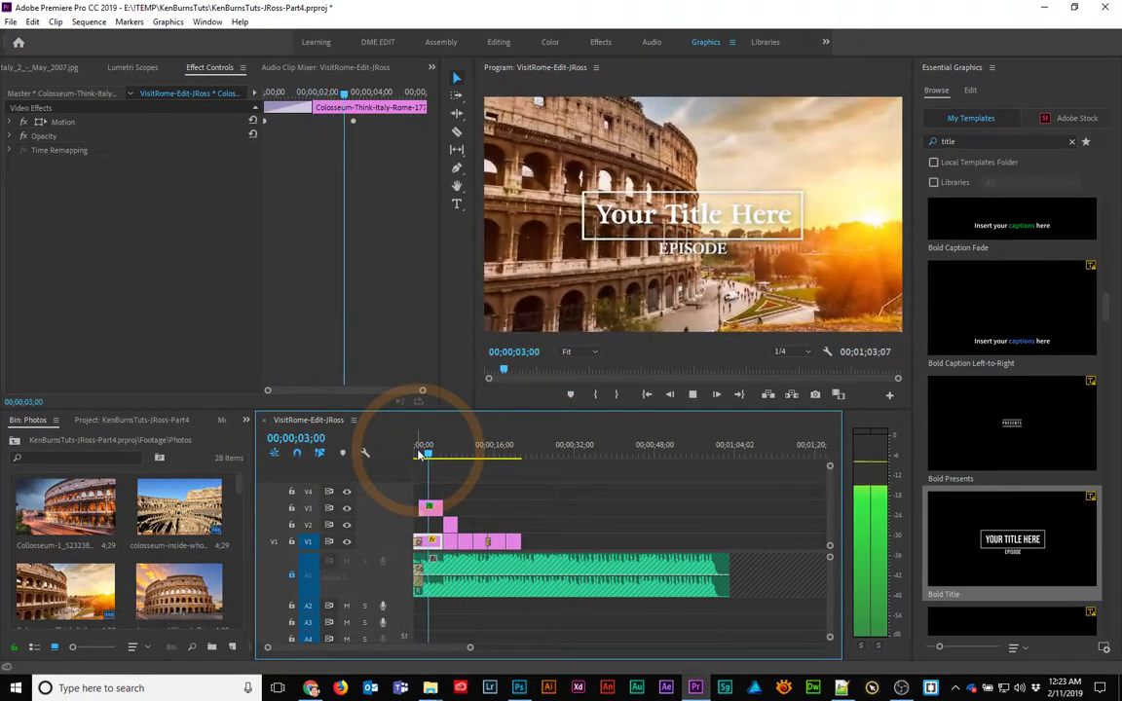
- Examine the Bold Title graphic's shape and EPISODE text layers, including the EPISODE text's Transform properties and keyframes
left_click(610, 195)
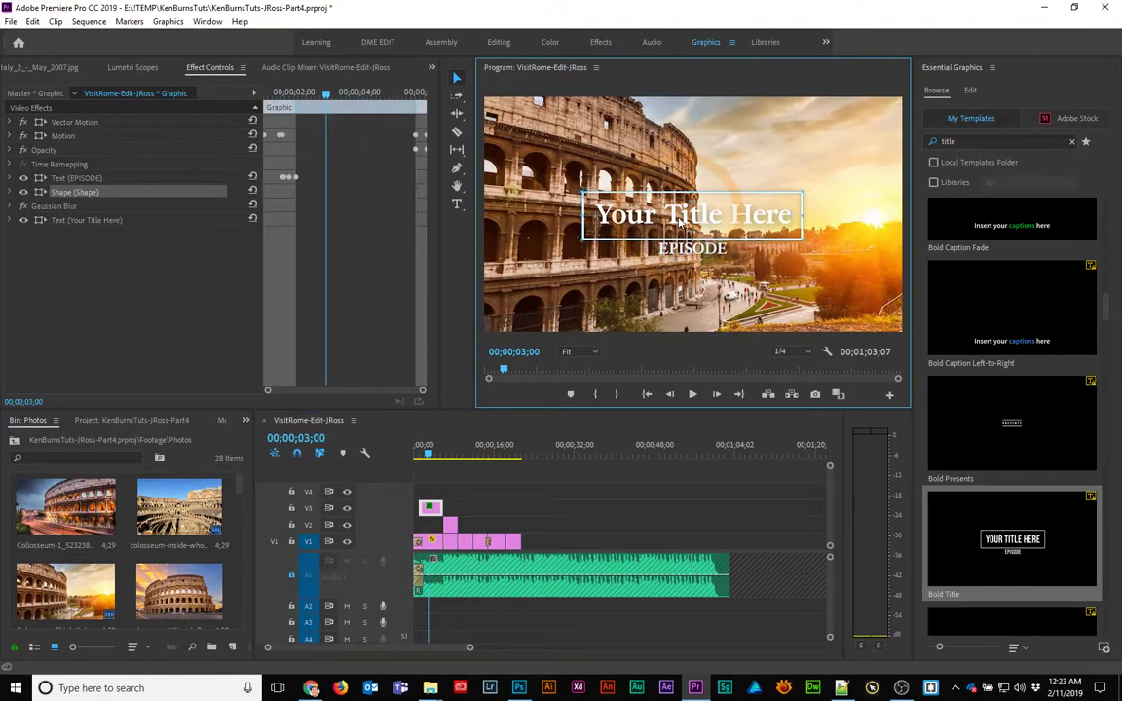
left_click(78, 179)
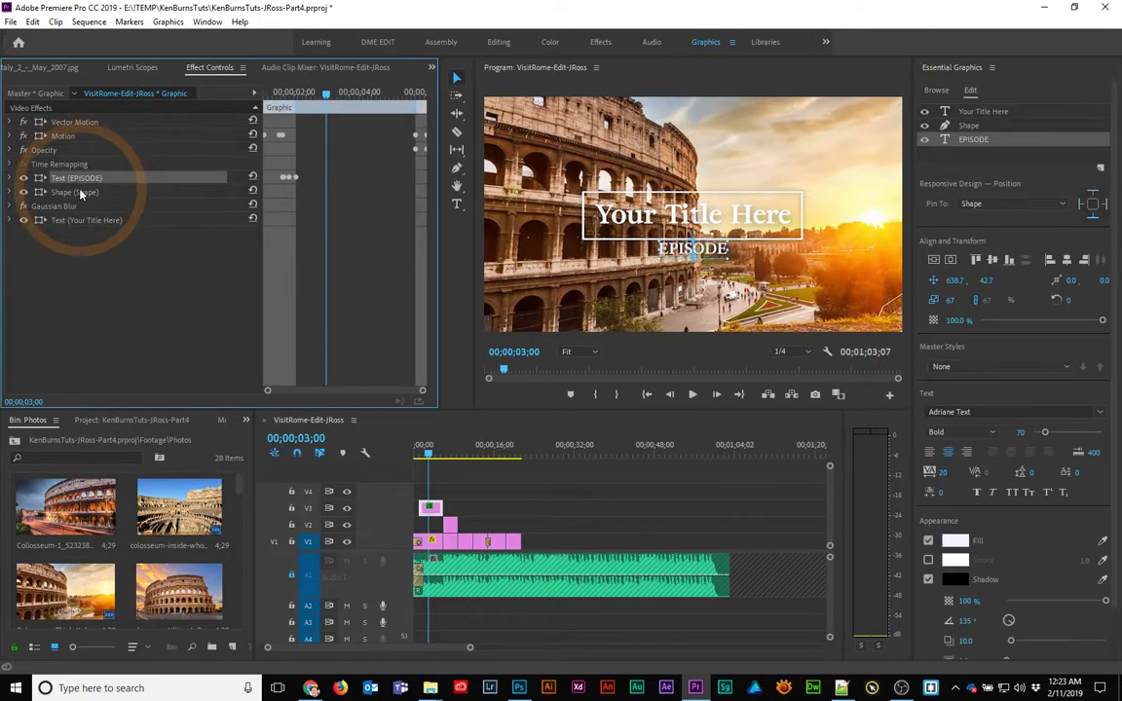
left_click(81, 193)
left_click(85, 180)
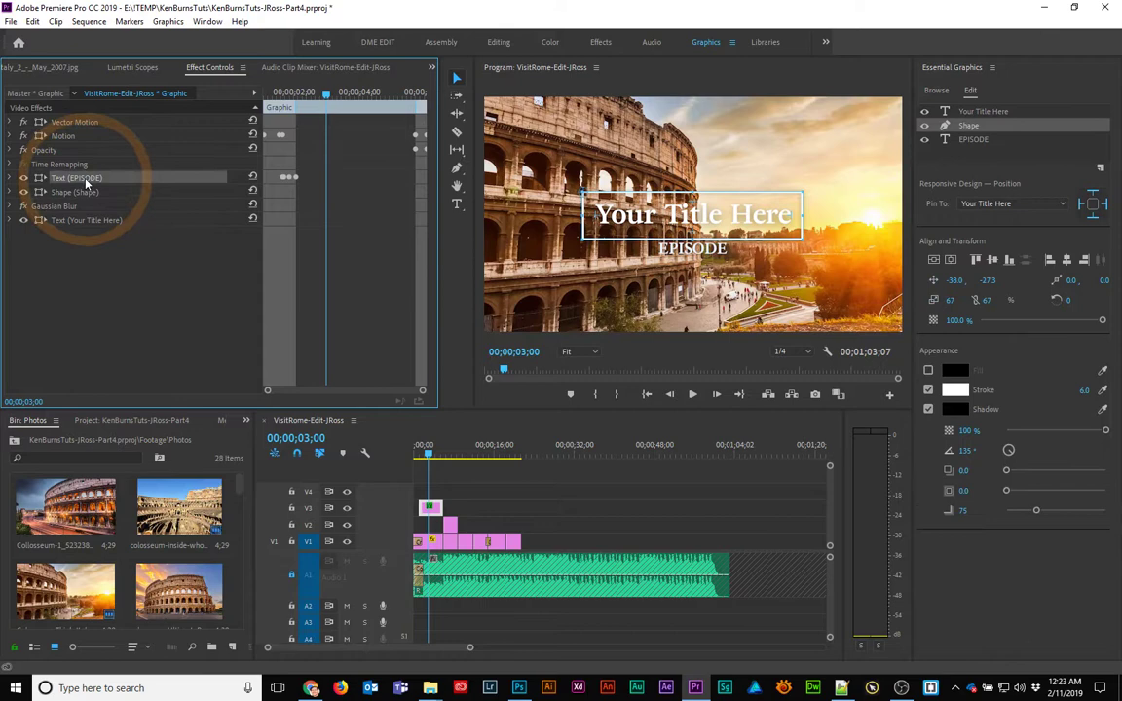
left_click(13, 180)
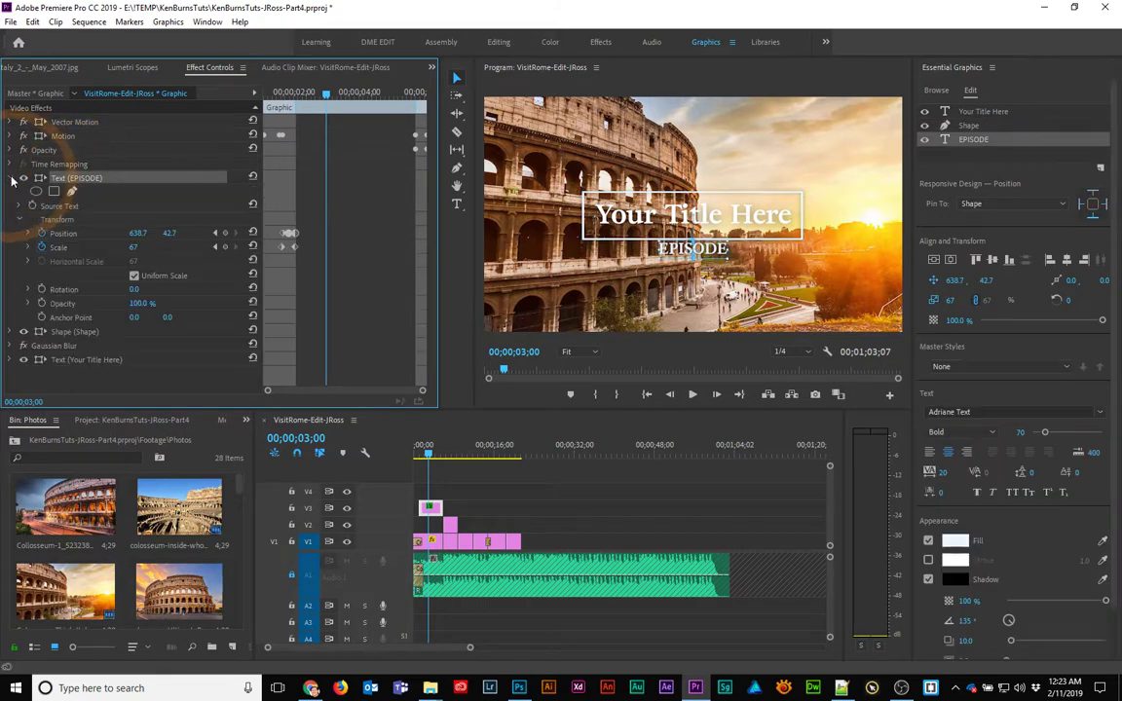
left_click(299, 91)
mouse_move(299, 92)
left_mouse_down()
mouse_move(269, 93)
mouse_move(308, 104)
left_mouse_up()
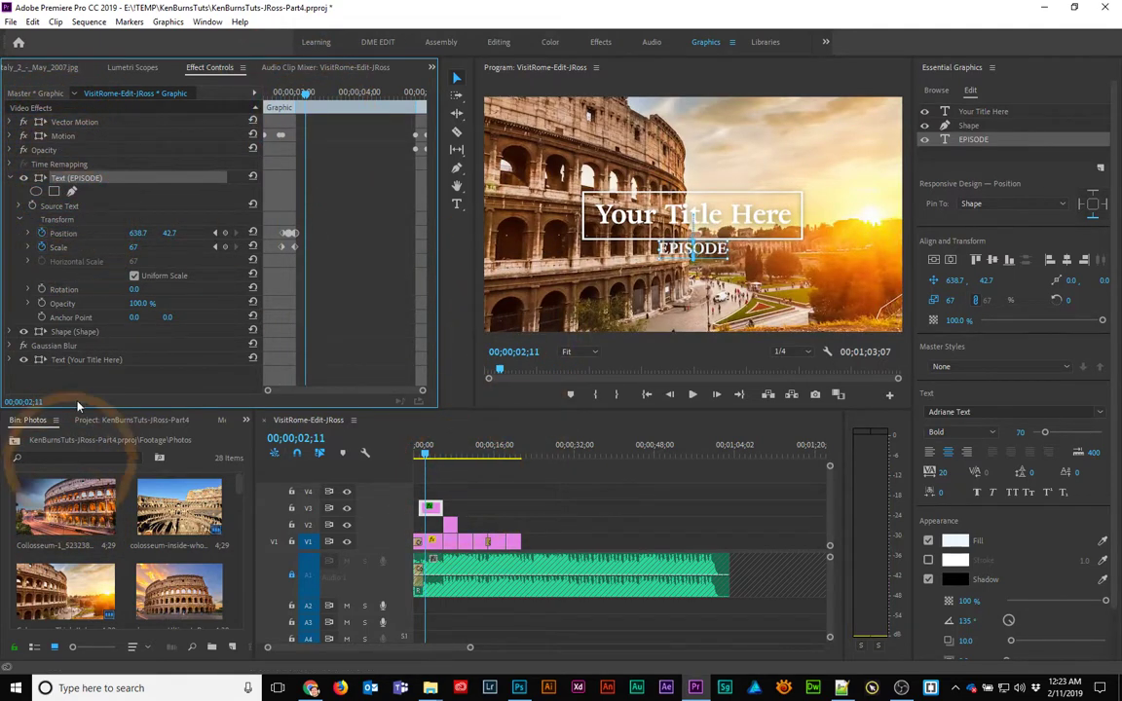
left_click(66, 341)
- Delete the "Your Title Here" text layer, followed by the entire Bold Title clip on track V3
left_click(70, 359)
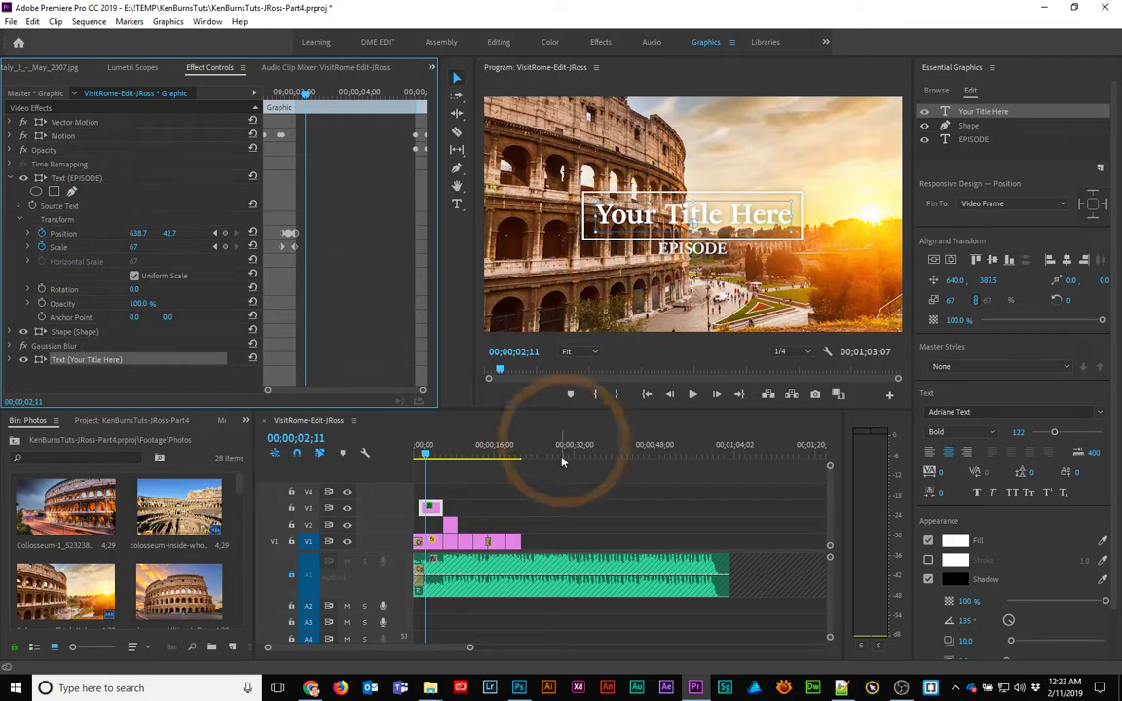
key("Delete")
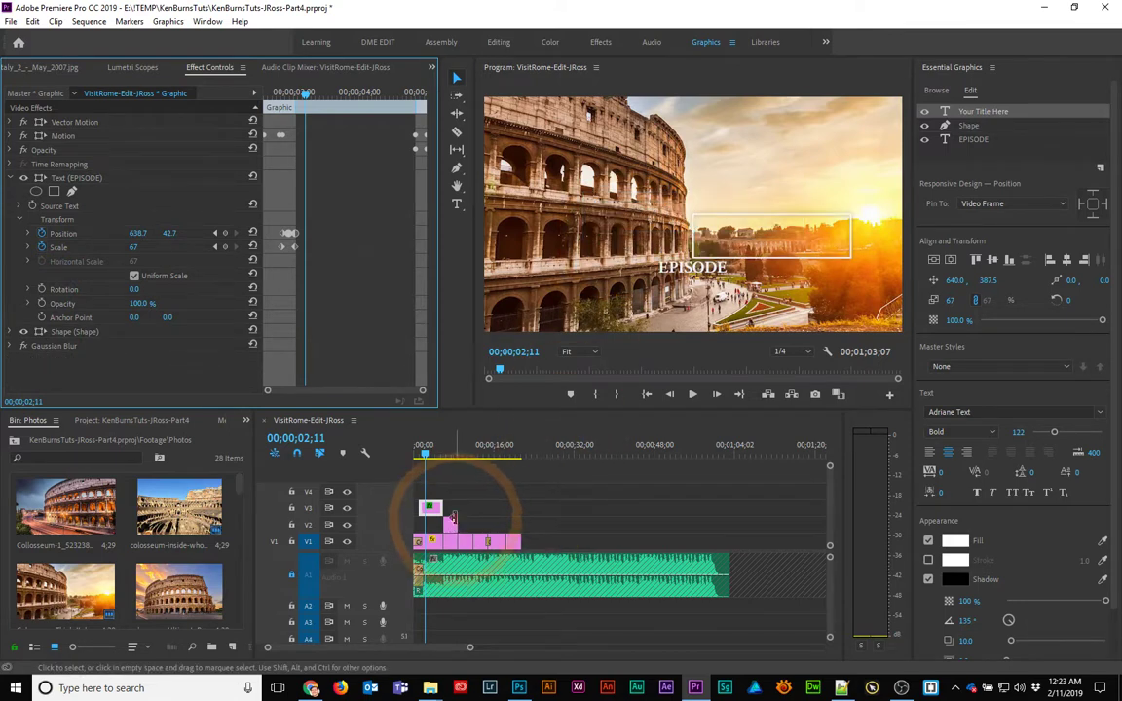
left_click(438, 518)
key("Delete")
- Add a "Visiting Rome" text graphic in the sky beside the Colosseum with the Type tool at 00;00;02;11
key("equal")
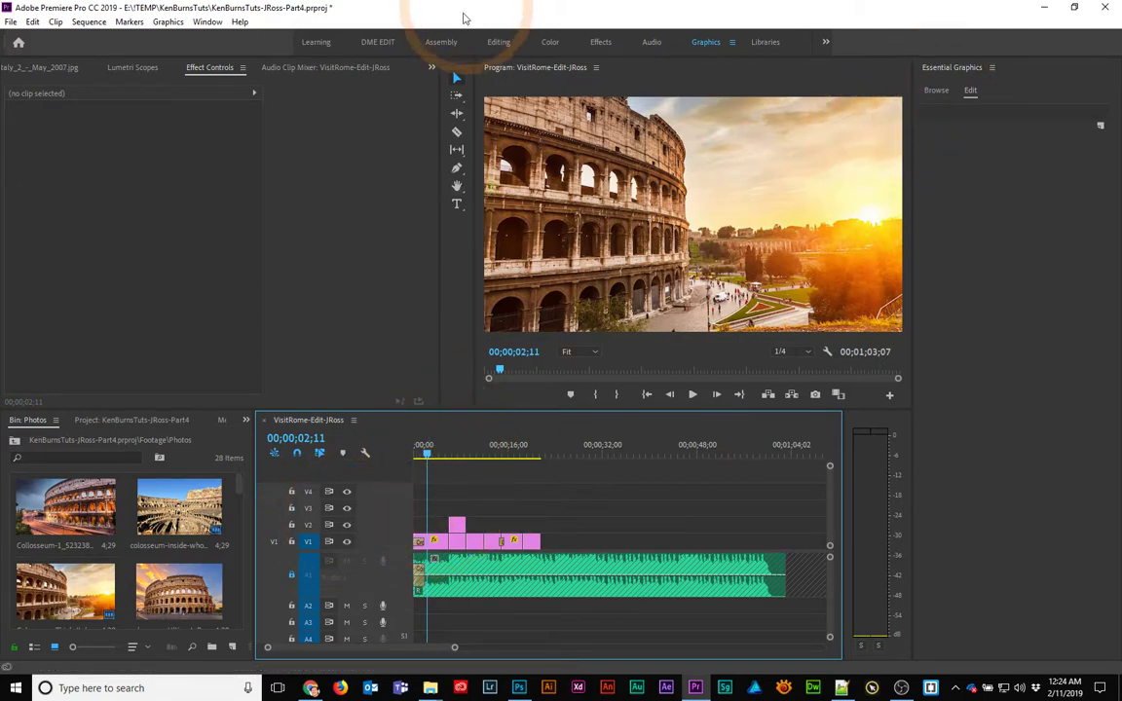
left_click(455, 204)
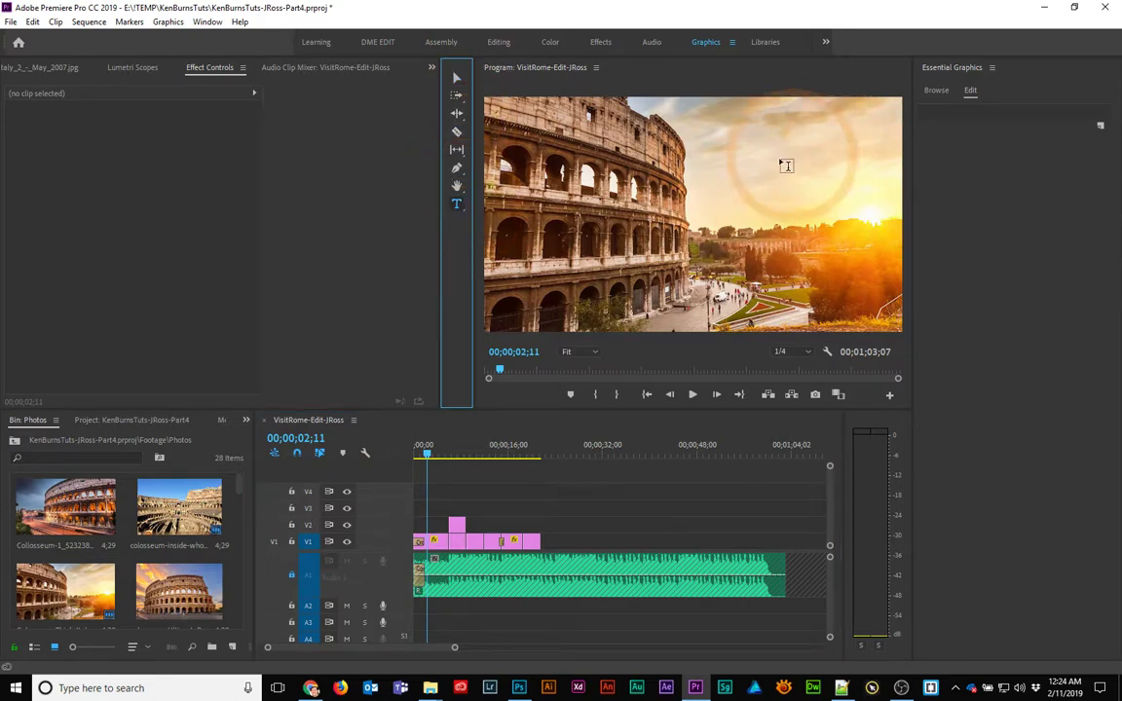
left_click(748, 161)
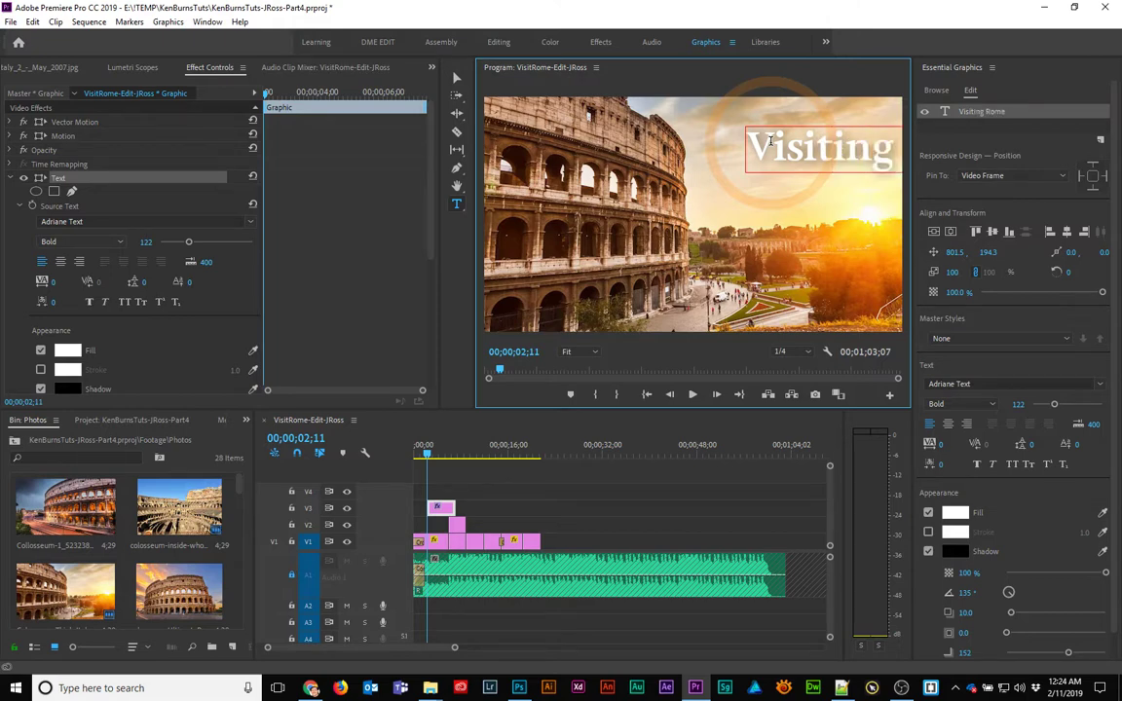
- Set the "Visiting Rome" font size to 80 and move the text to about 667, 243 in the sky beside the Colosseum
double_click(794, 148)
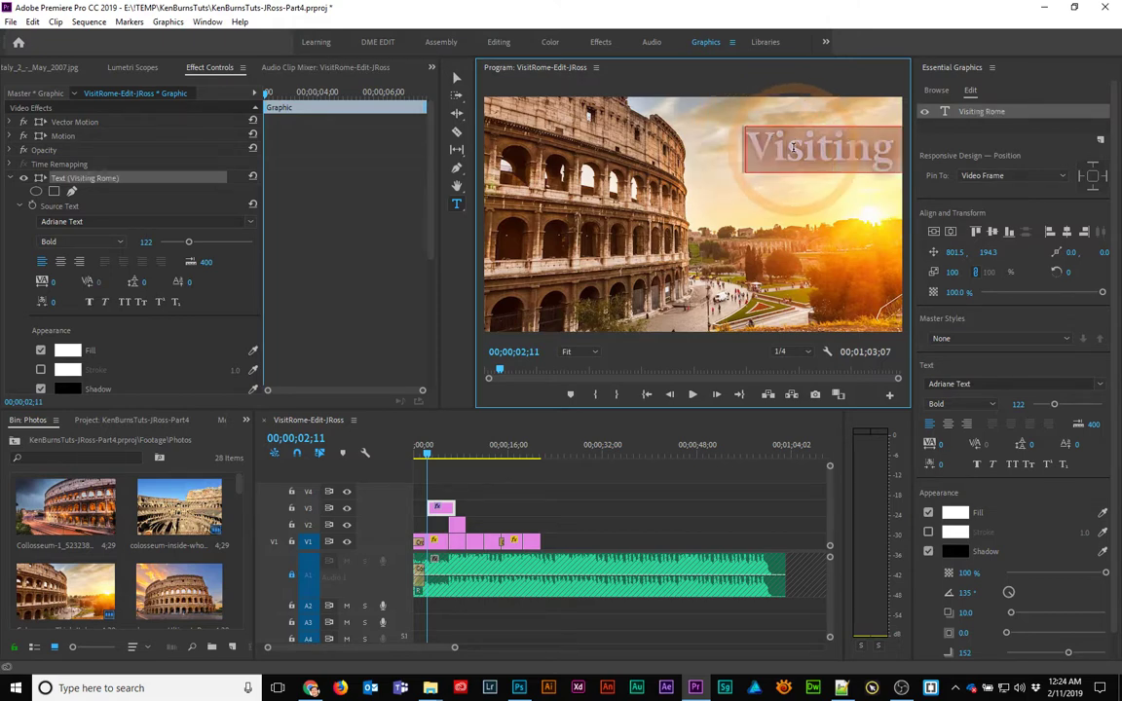
left_click(1016, 403)
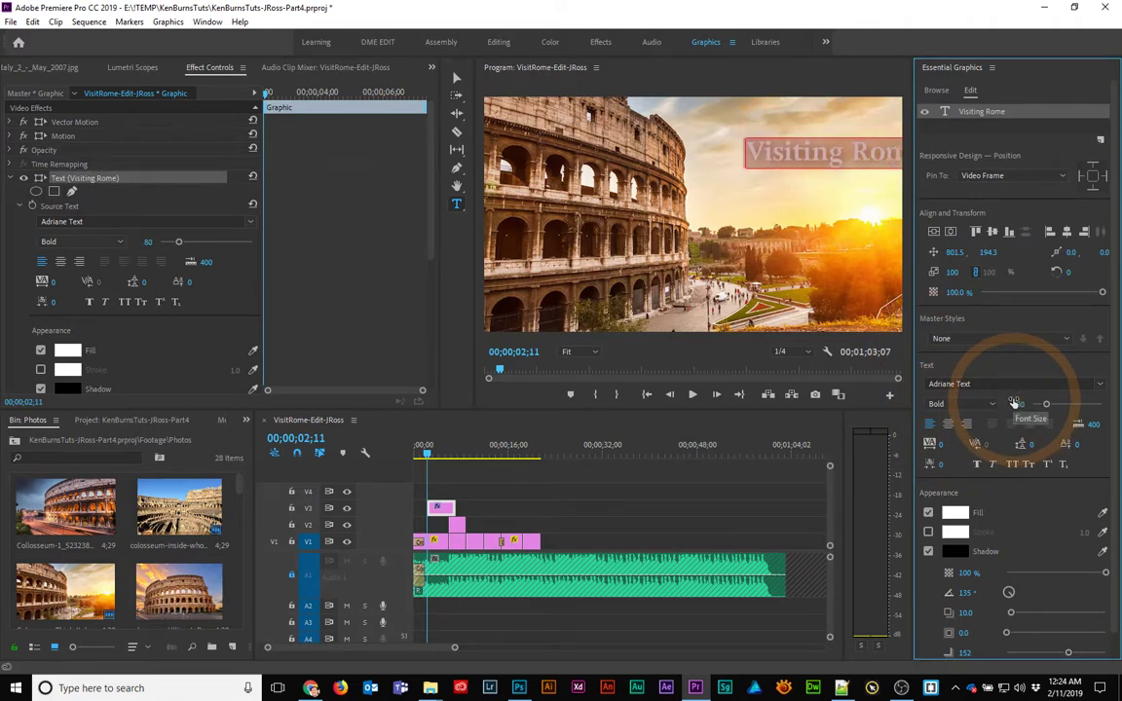
left_click(457, 77)
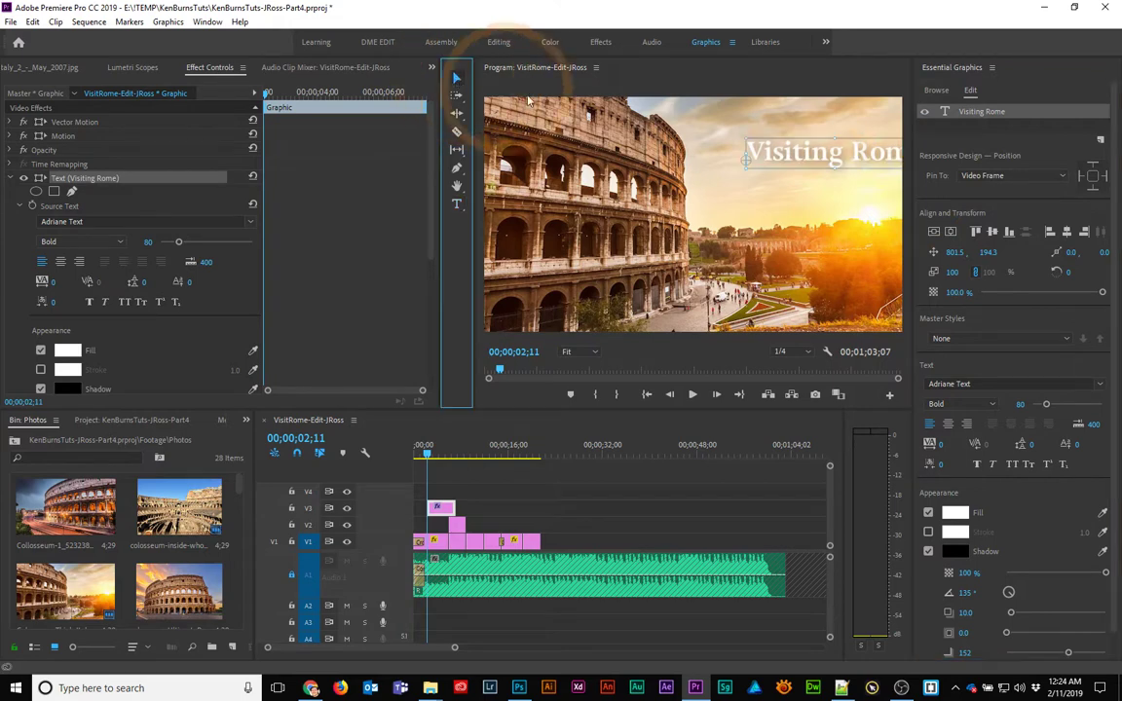
left_click_drag(800, 157, 760, 174)
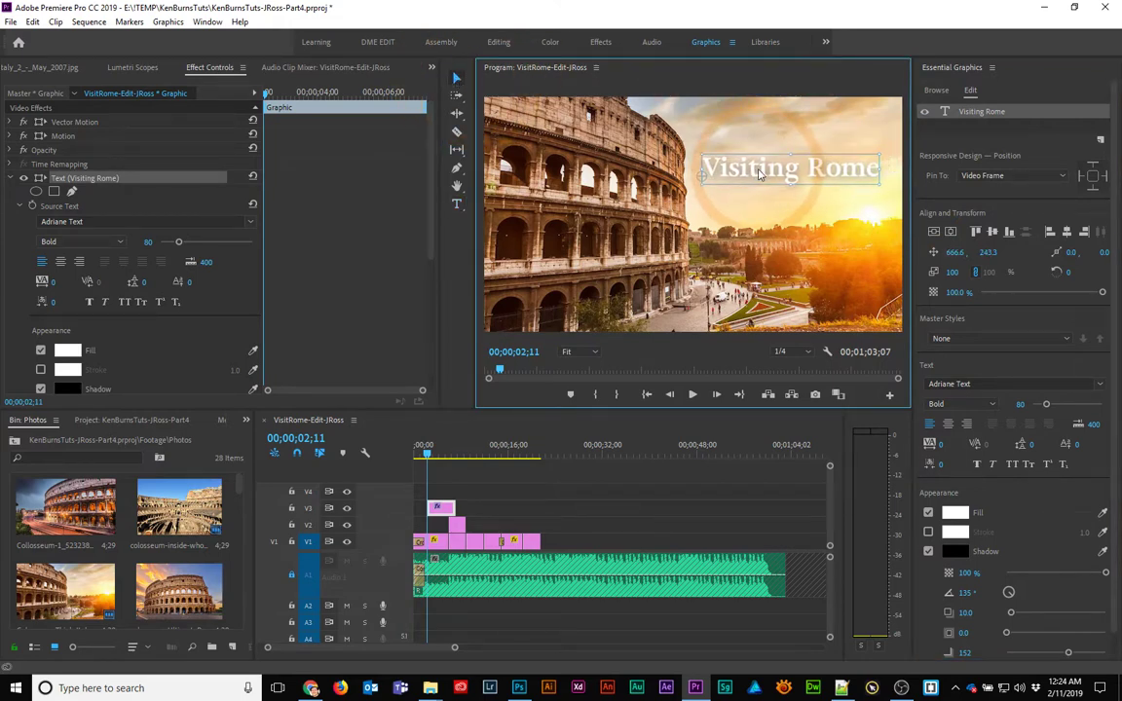
- Give the "Visiting Rome" text a yellow FFD71E shadow sampled from the sunset and a brown fill sampled from the photo
left_click(929, 552)
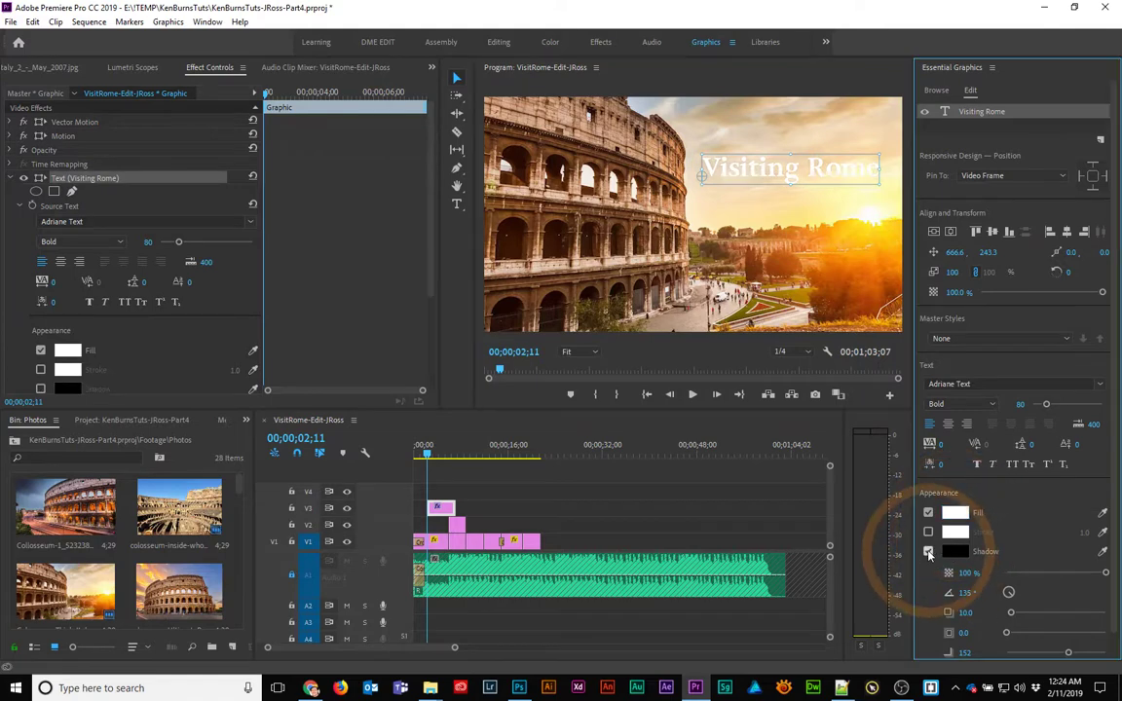
left_click(928, 551)
left_click(952, 552)
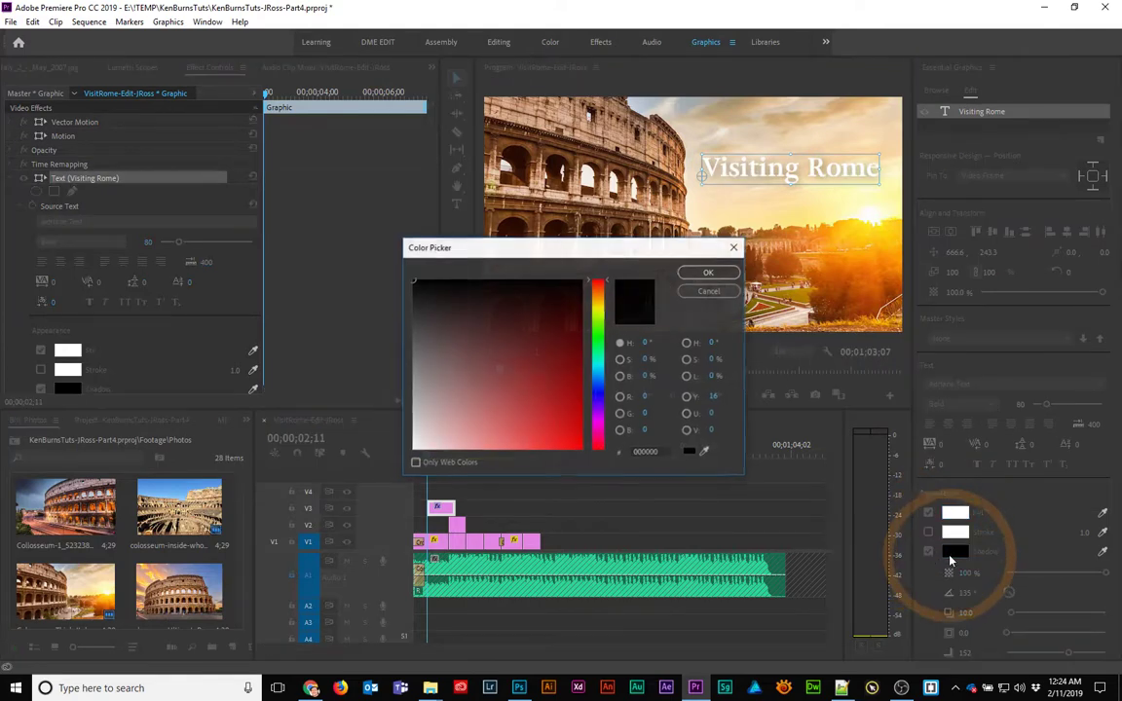
left_click_drag(581, 415, 565, 365)
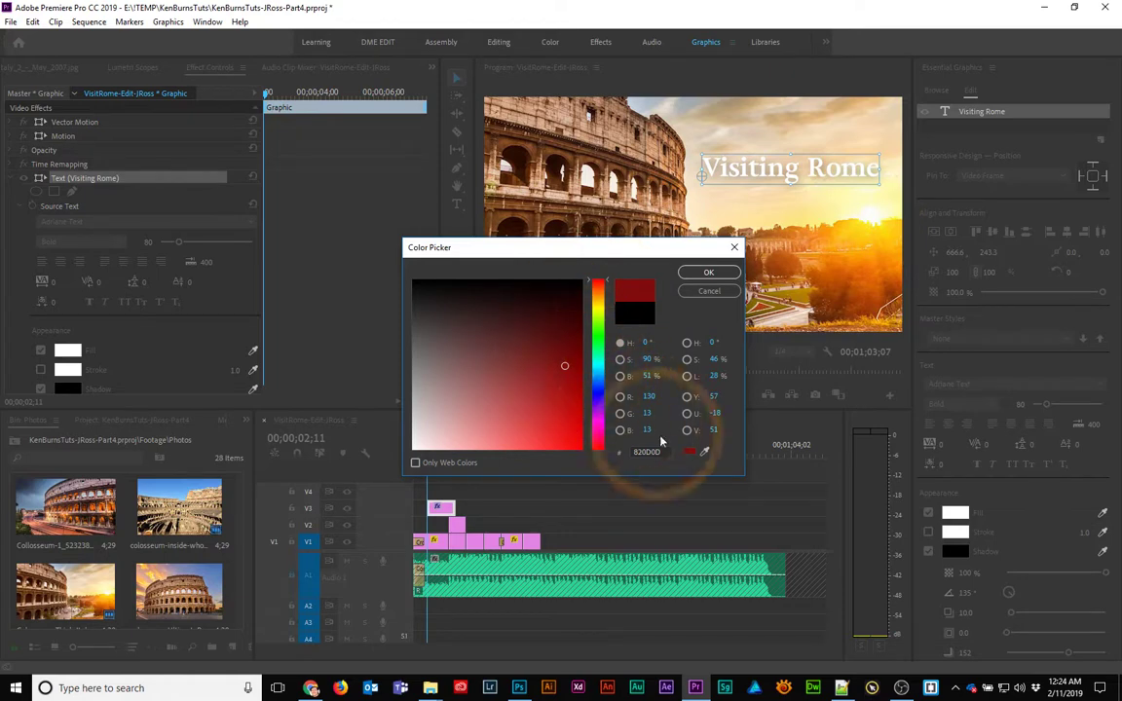
left_click(705, 450)
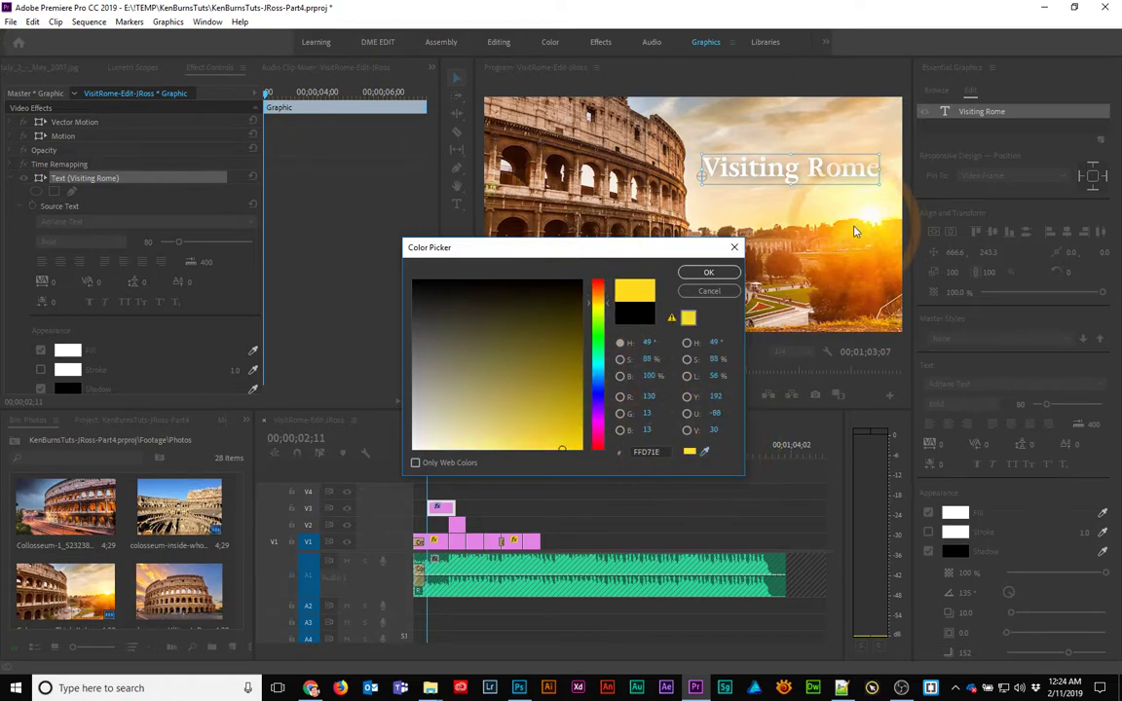
left_click(710, 273)
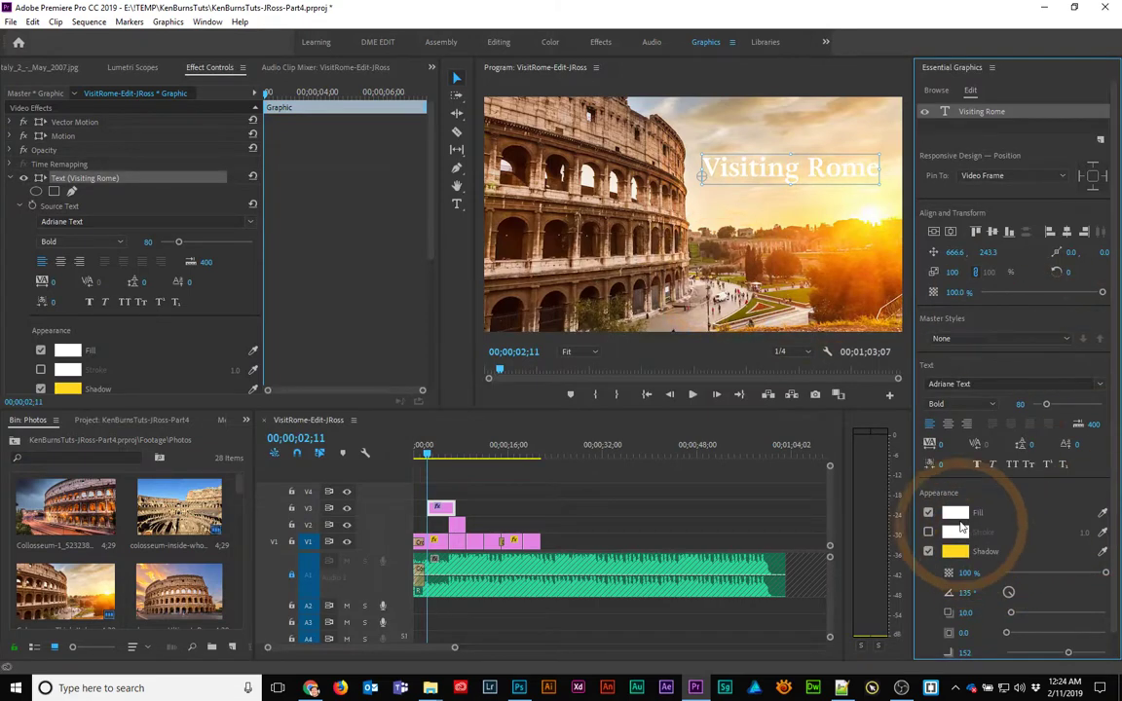
left_click(1103, 512)
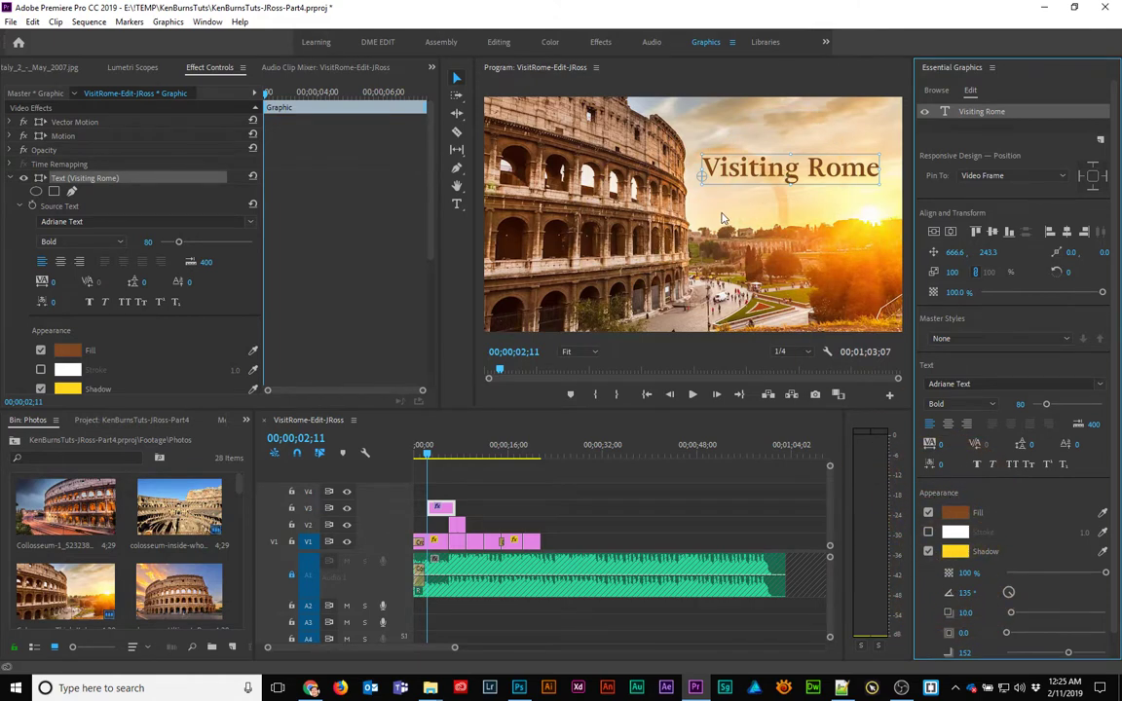
left_click(943, 404)
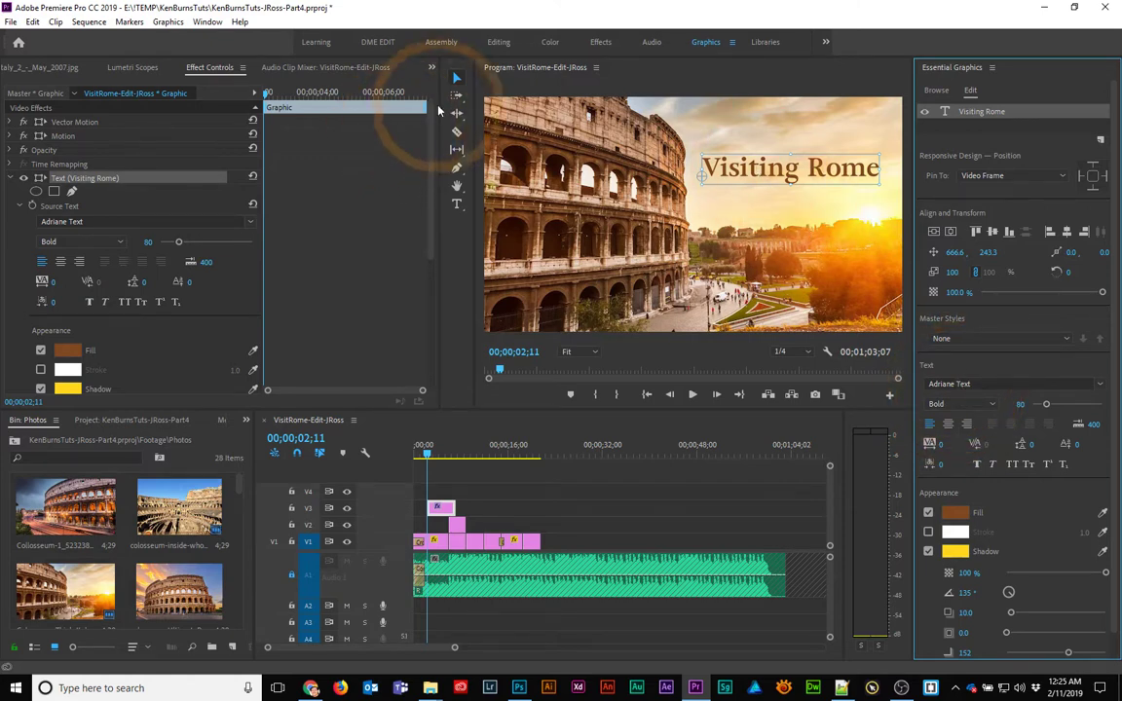
- Add the text "A Journey In Photos" just below "Visiting Rome" and set its font size to 48
left_click(456, 204)
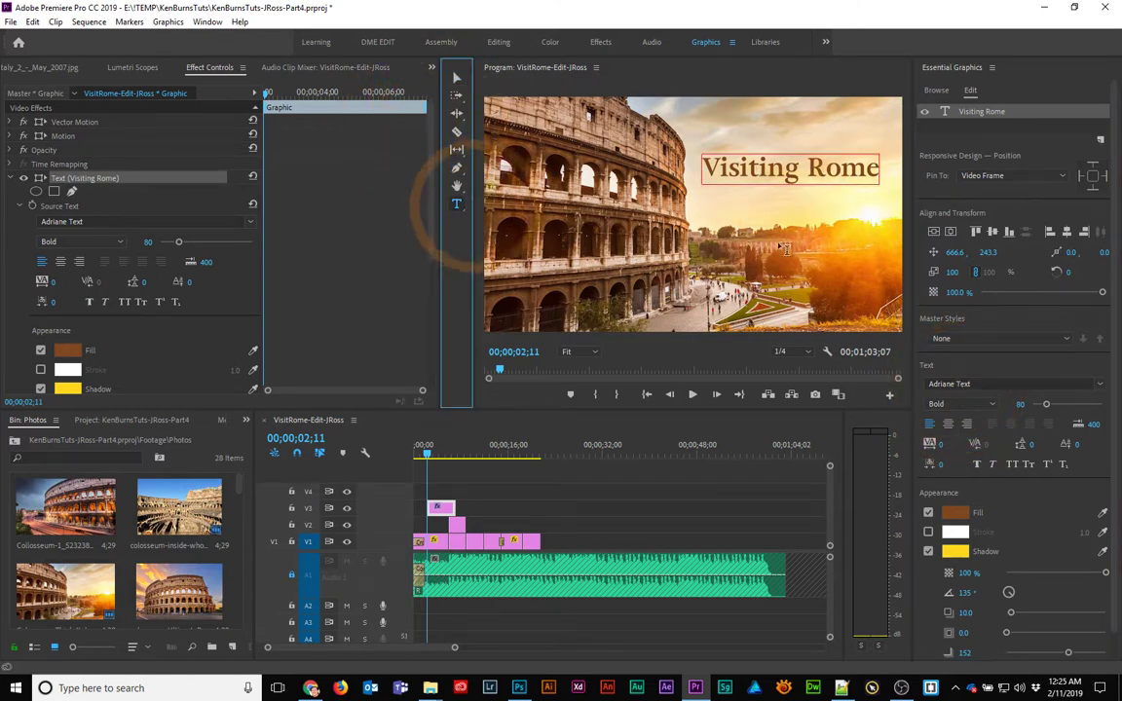
left_click(721, 207)
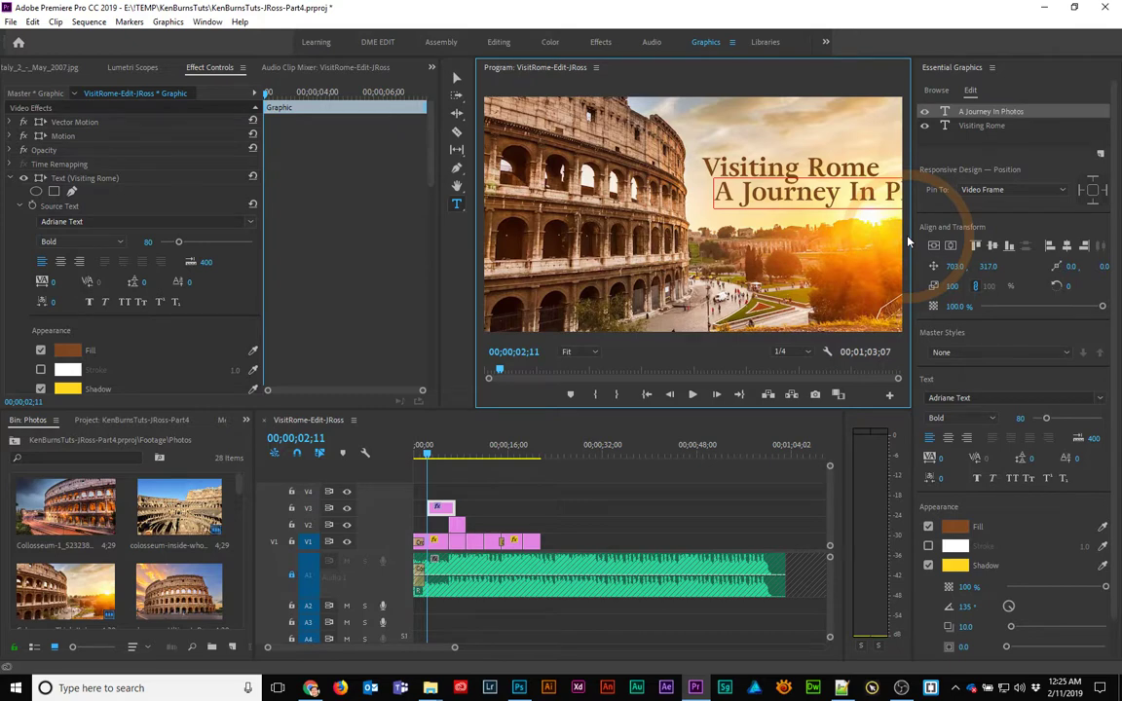
key("ctrl+a")
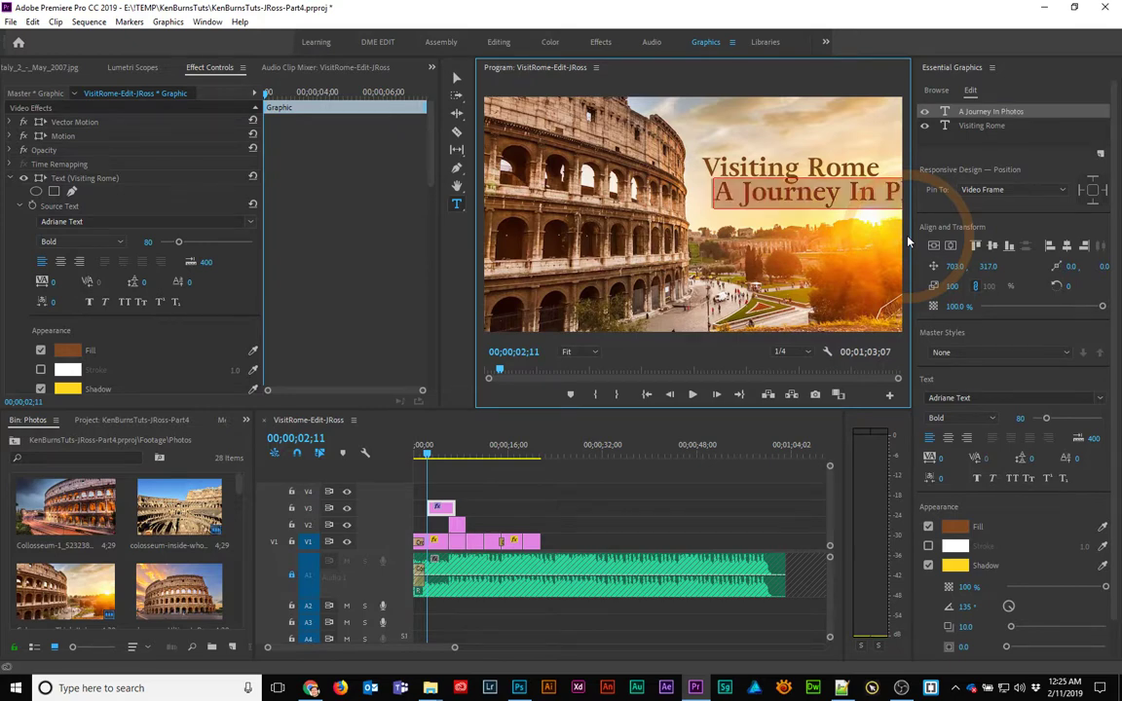
left_click(1023, 419)
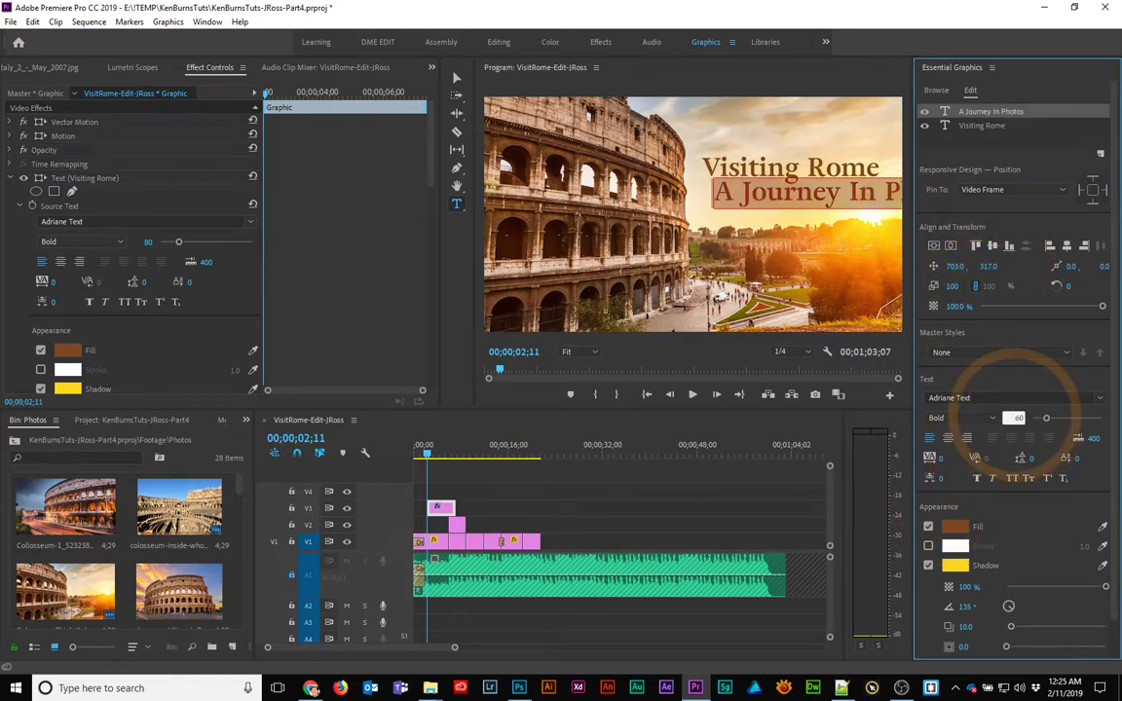
type("60")
key("Return")
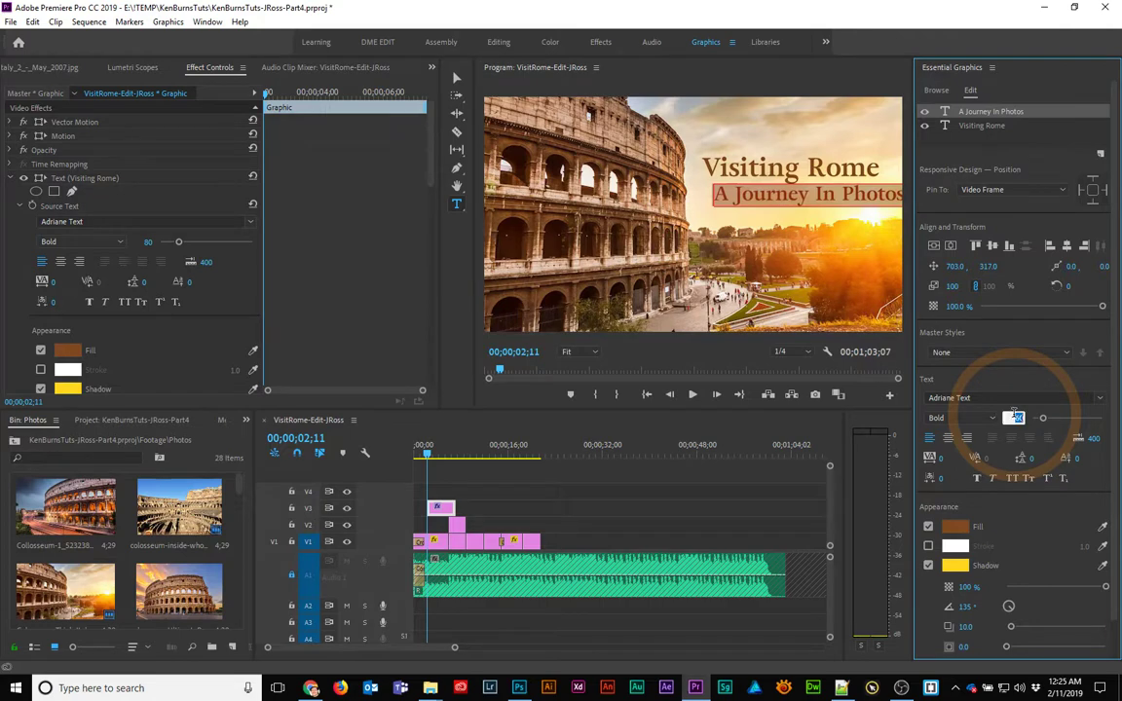
key("Return")
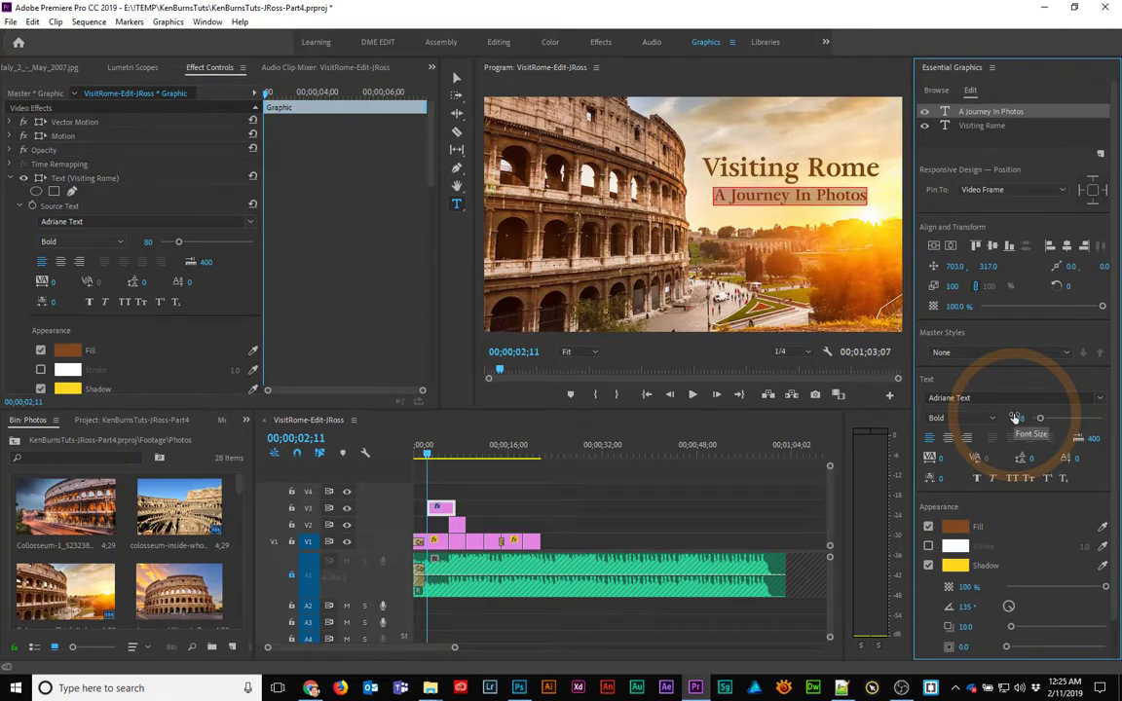
- Format "A Journey In Photos" in Open Sans Regular at size 42 and move it to about 752, 313, centered under "Visiting Rome"
left_click(1101, 398)
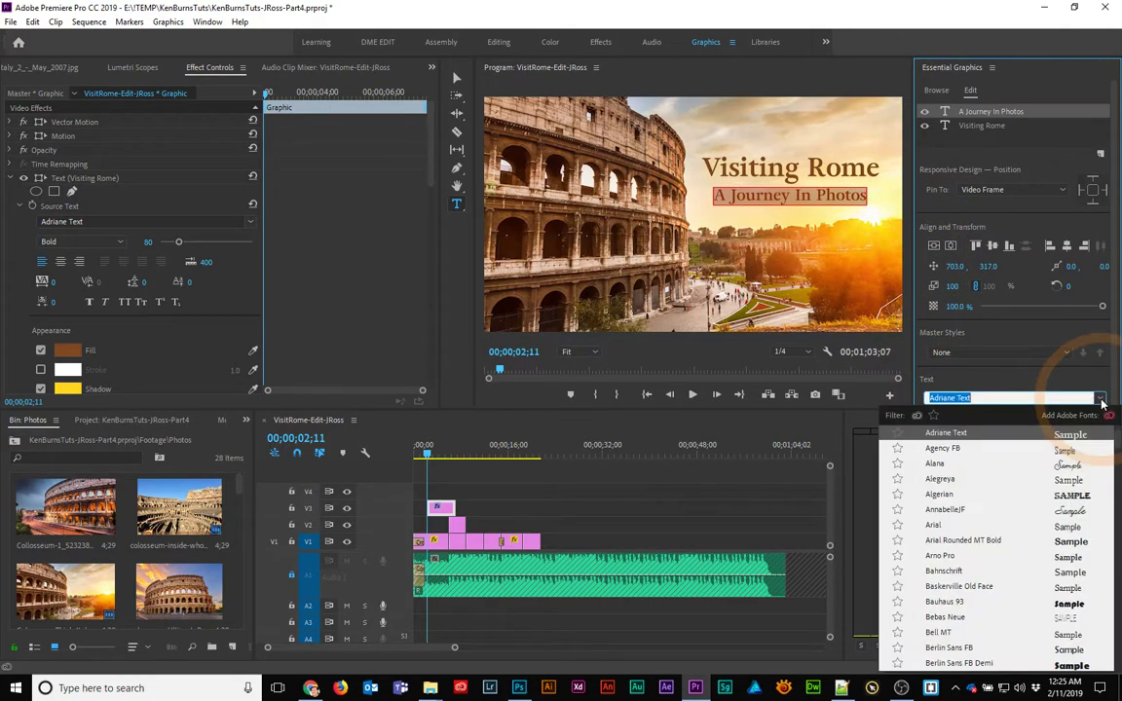
left_click(963, 572)
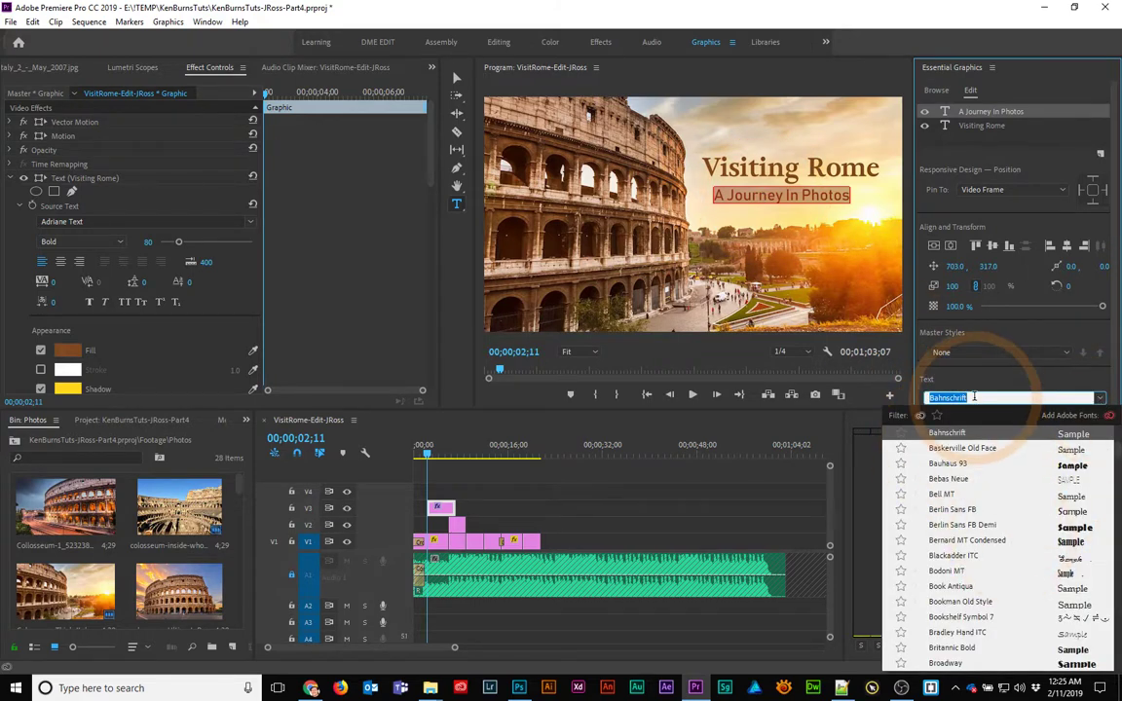
type("op")
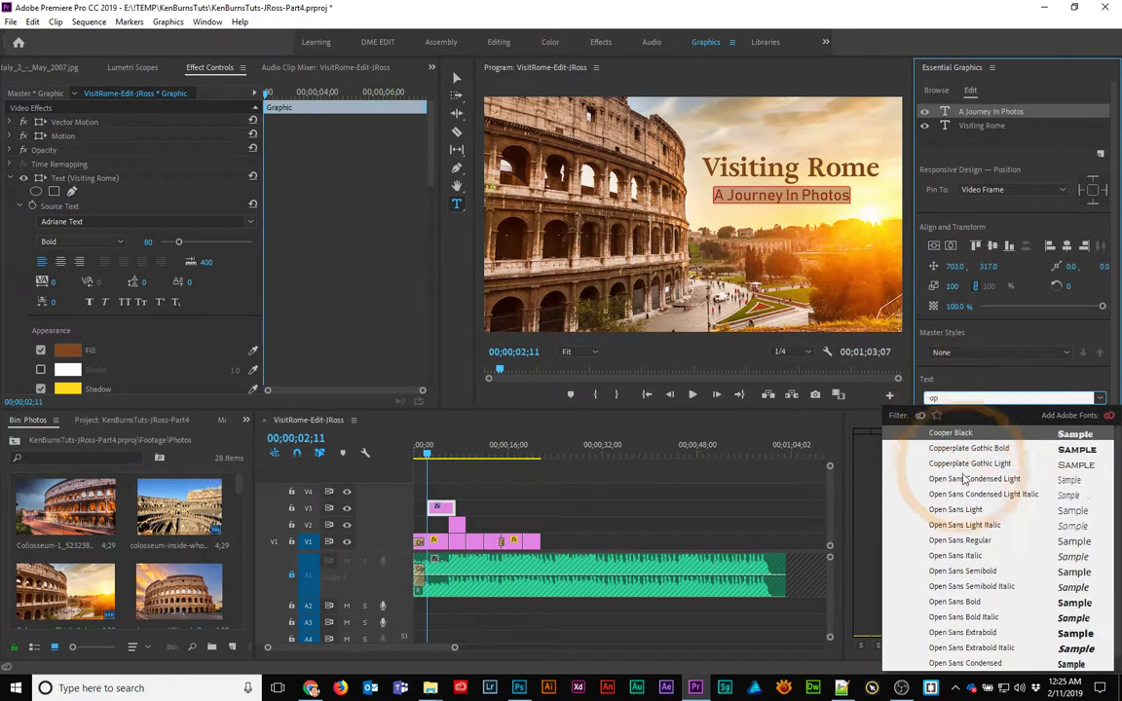
left_click(974, 543)
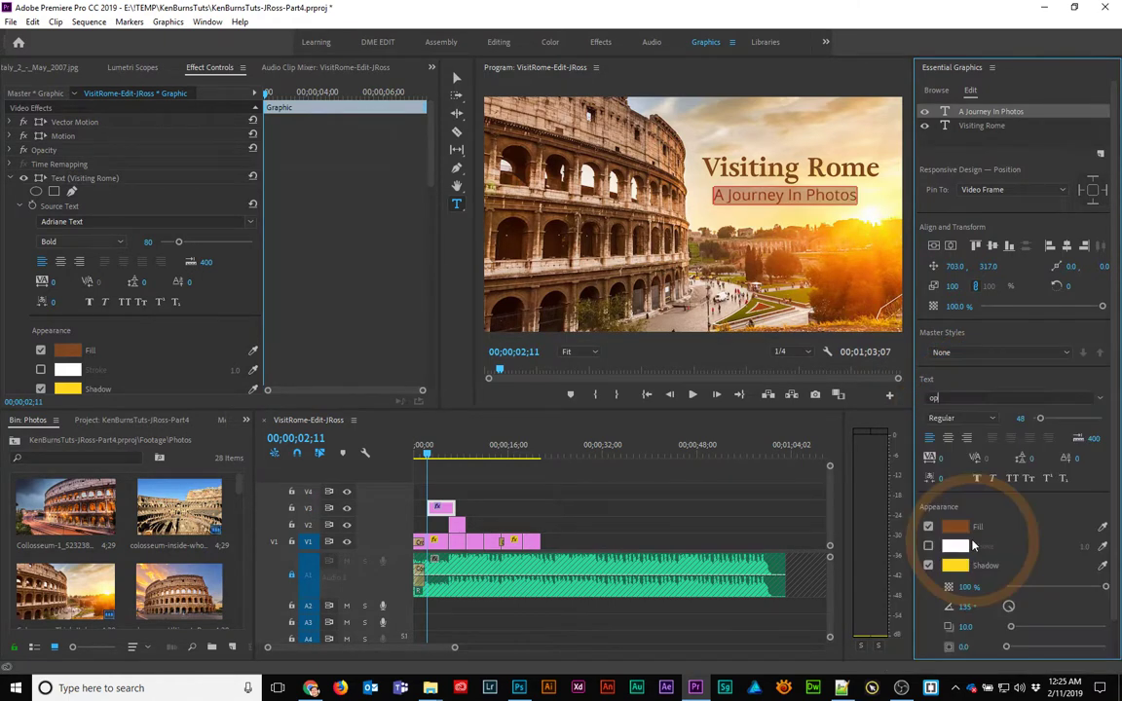
left_click(1017, 418)
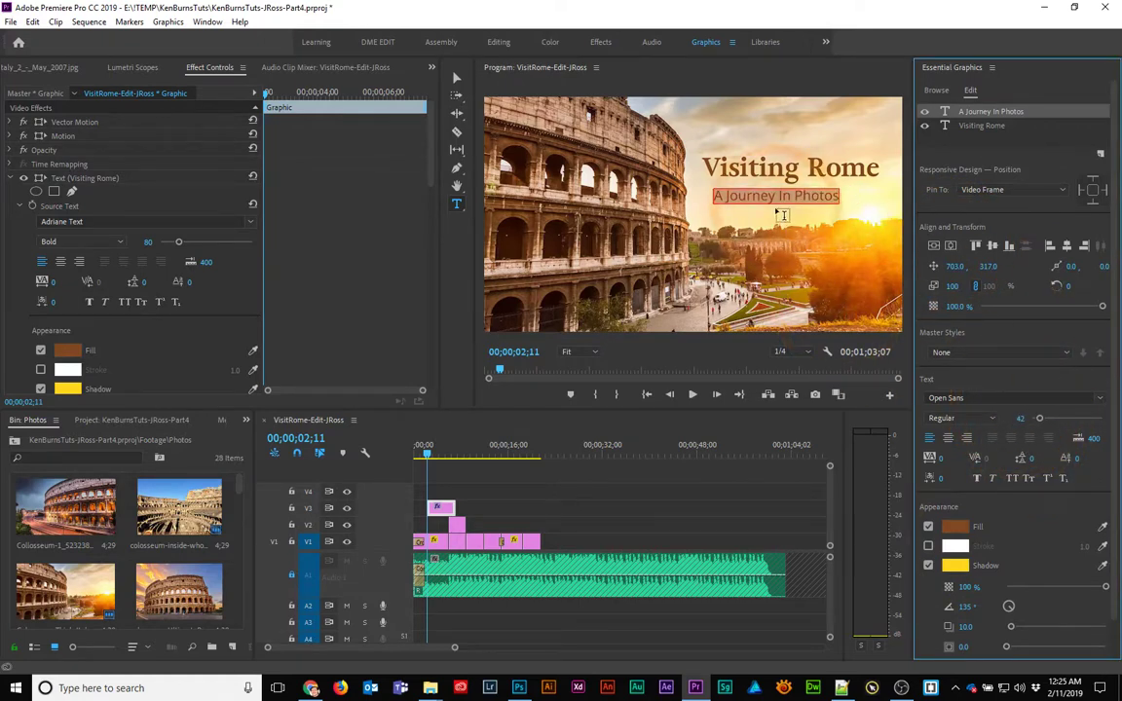
left_click(454, 78)
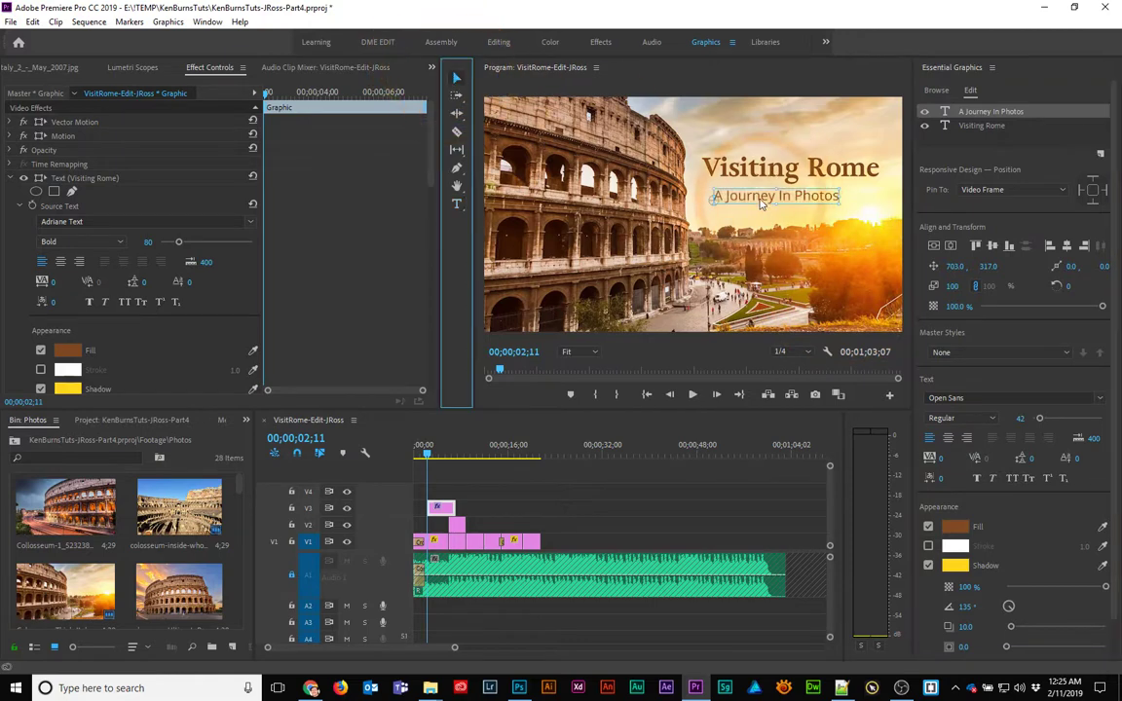
mouse_move(765, 199)
left_mouse_down()
mouse_move(784, 194)
mouse_move(776, 202)
left_mouse_up()
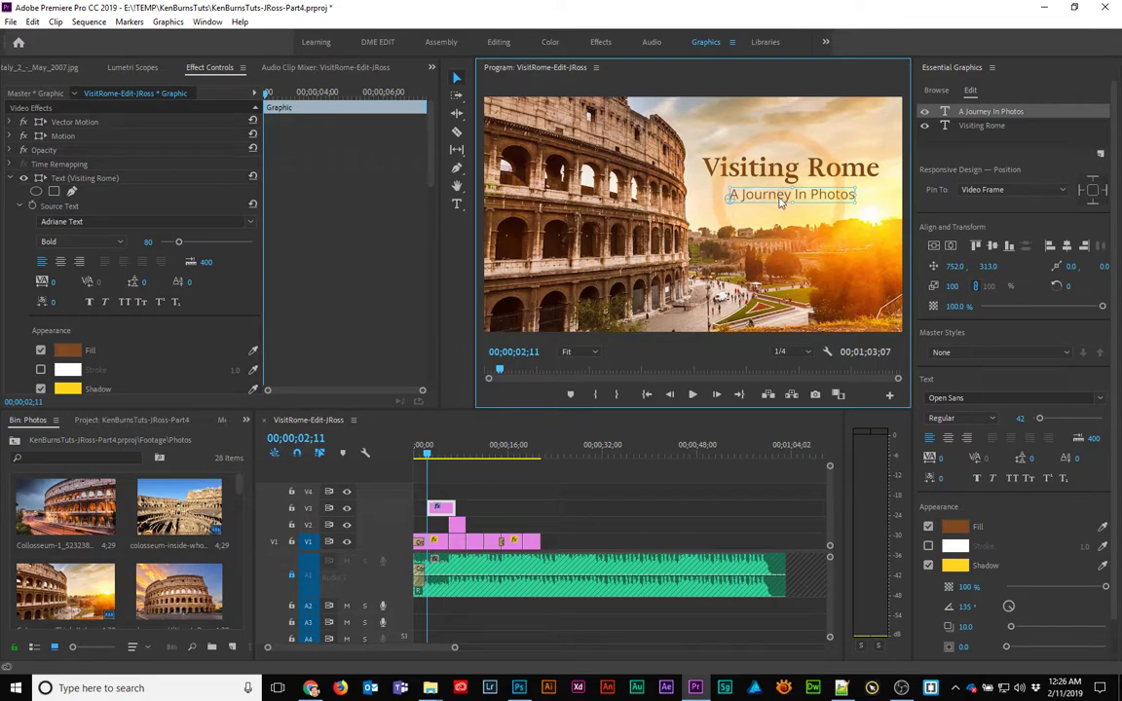
- Draw a frame around both title lines with the Rectangle tool, starting at about 642, 151
left_click(457, 204)
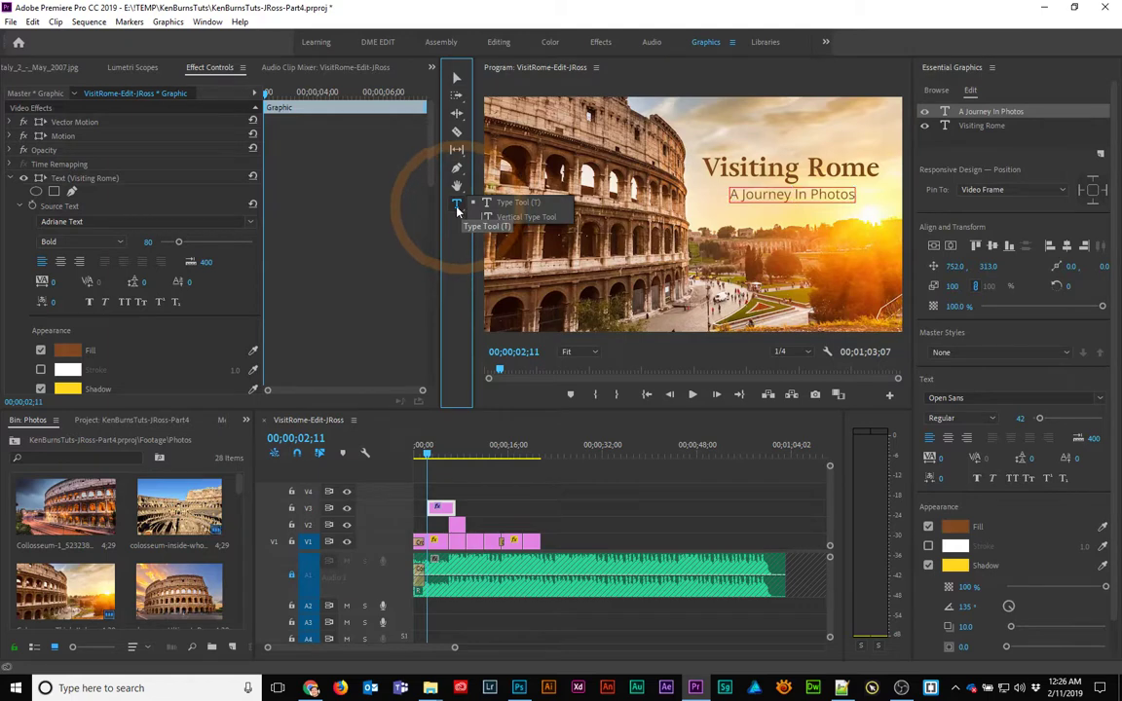
left_click(457, 168)
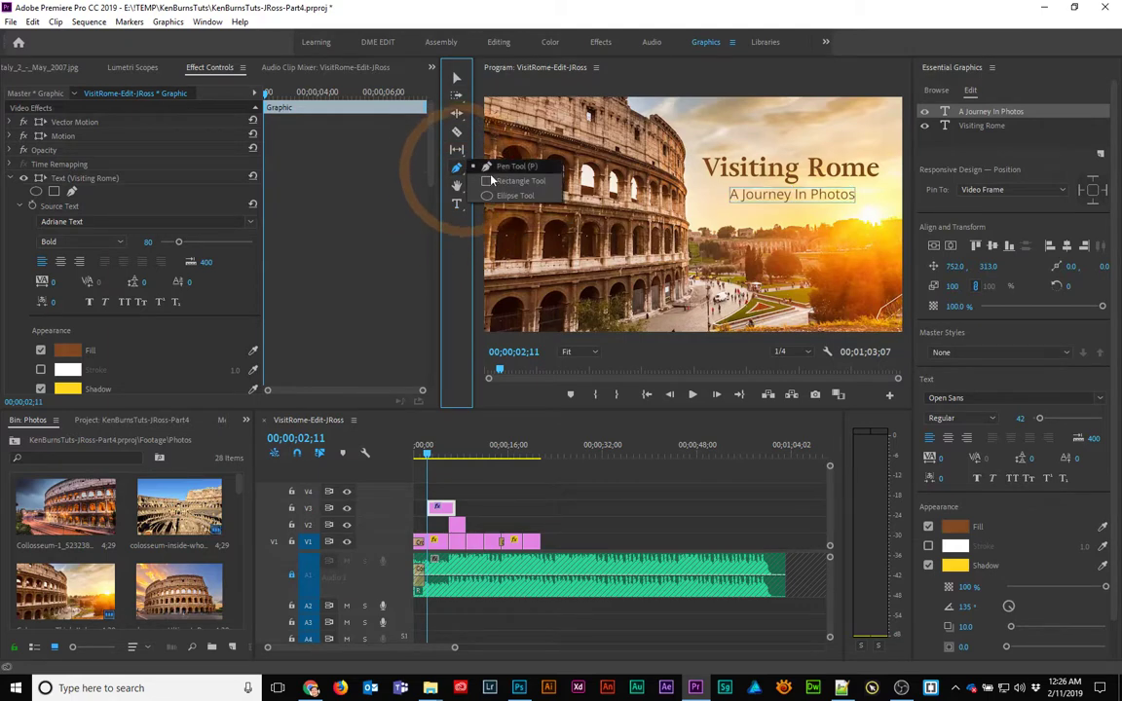
left_click(508, 183)
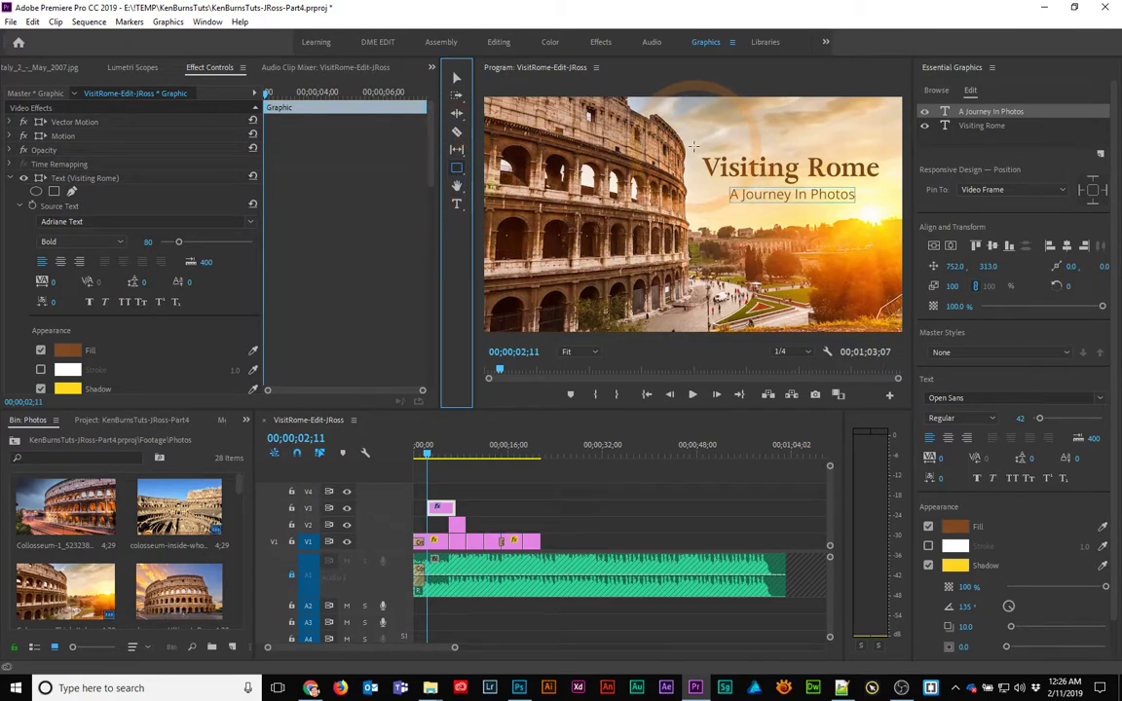
left_click(854, 200)
left_click_drag(853, 200, 887, 211)
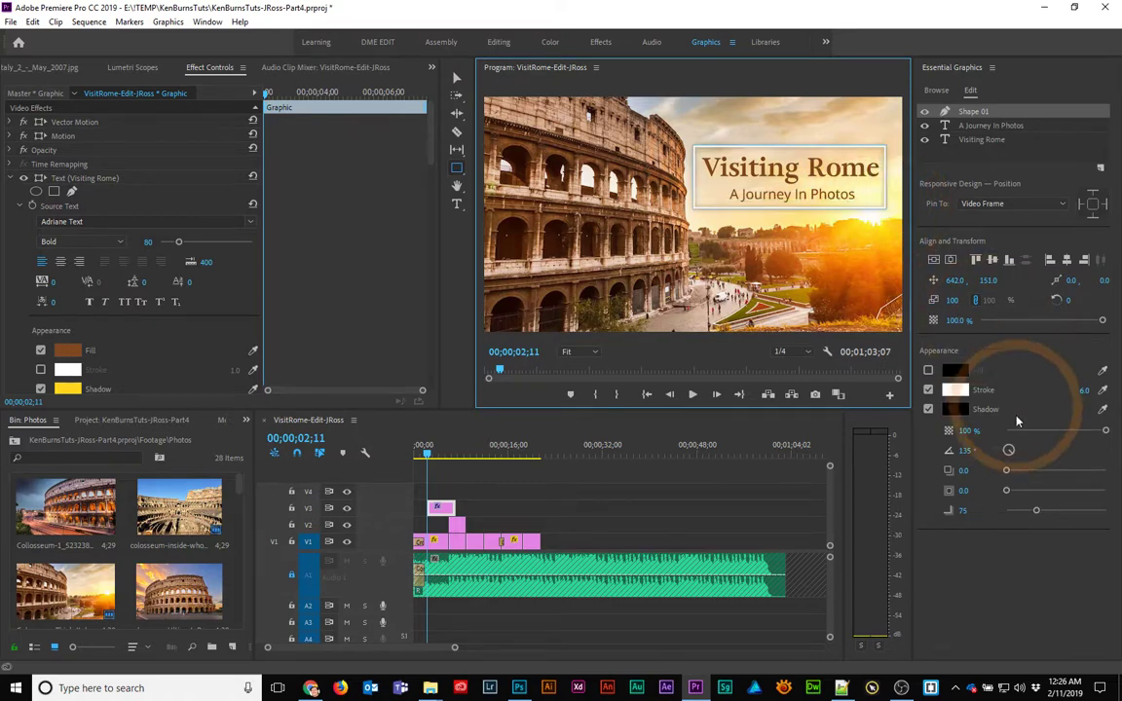
- Style the rectangle around the title with a light tan stroke sampled from the photo, 4.0 wide, and no shadow
left_click(1103, 390)
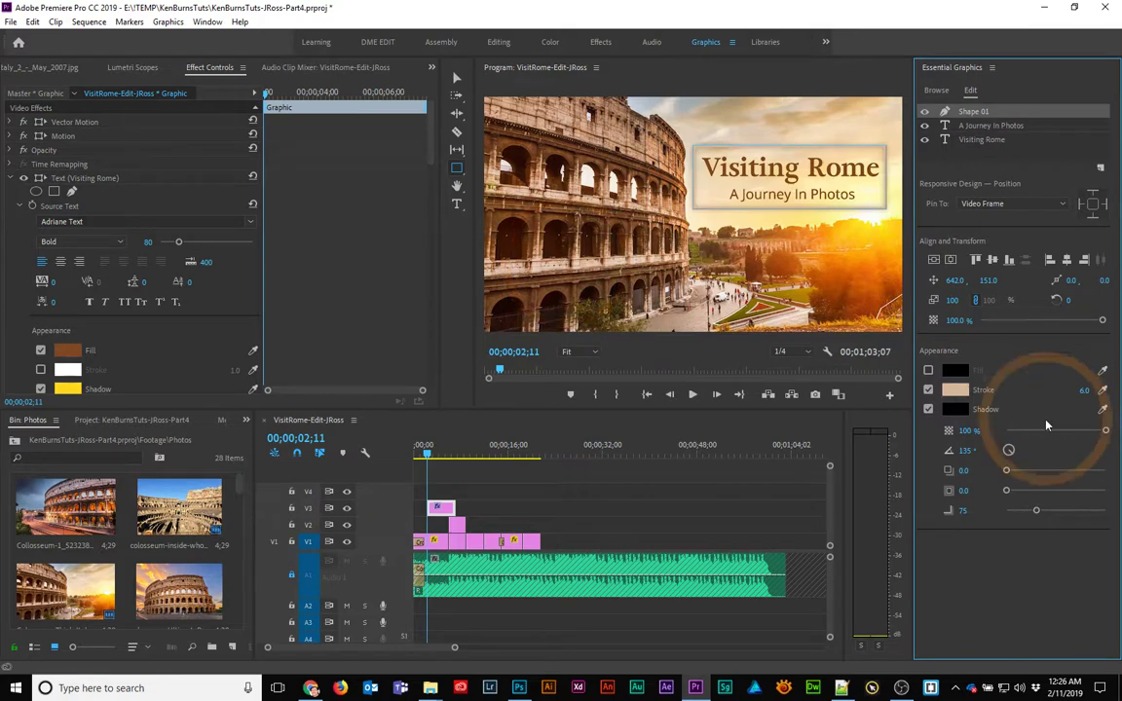
left_click(928, 410)
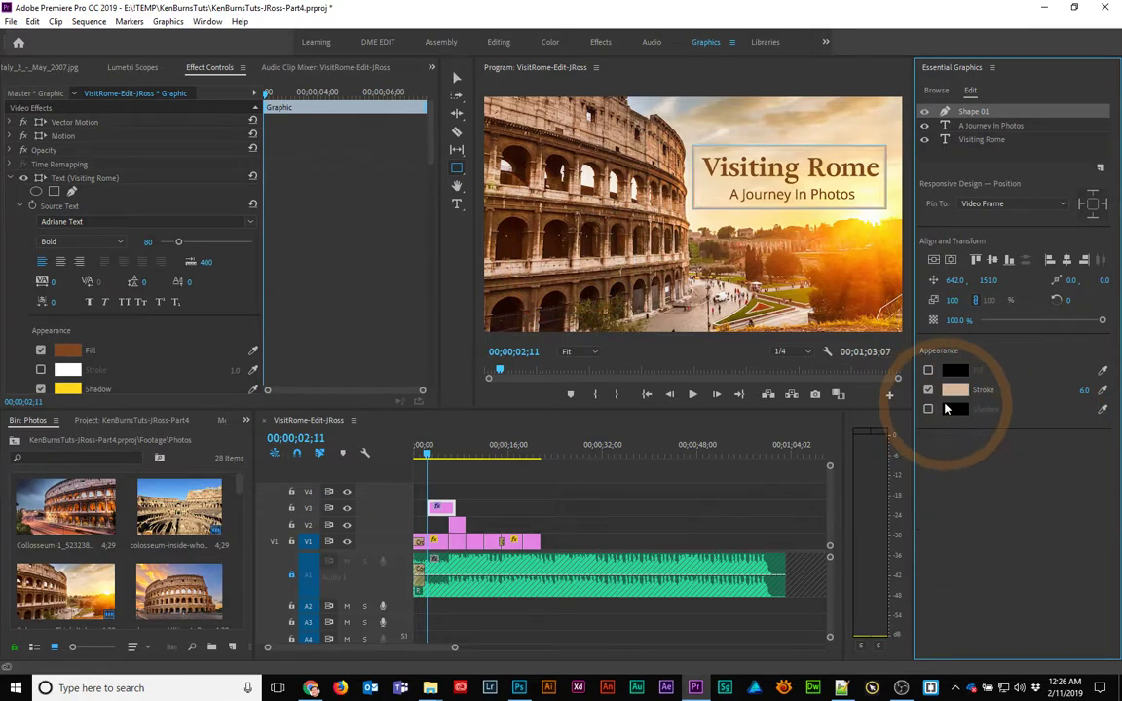
left_click(987, 407)
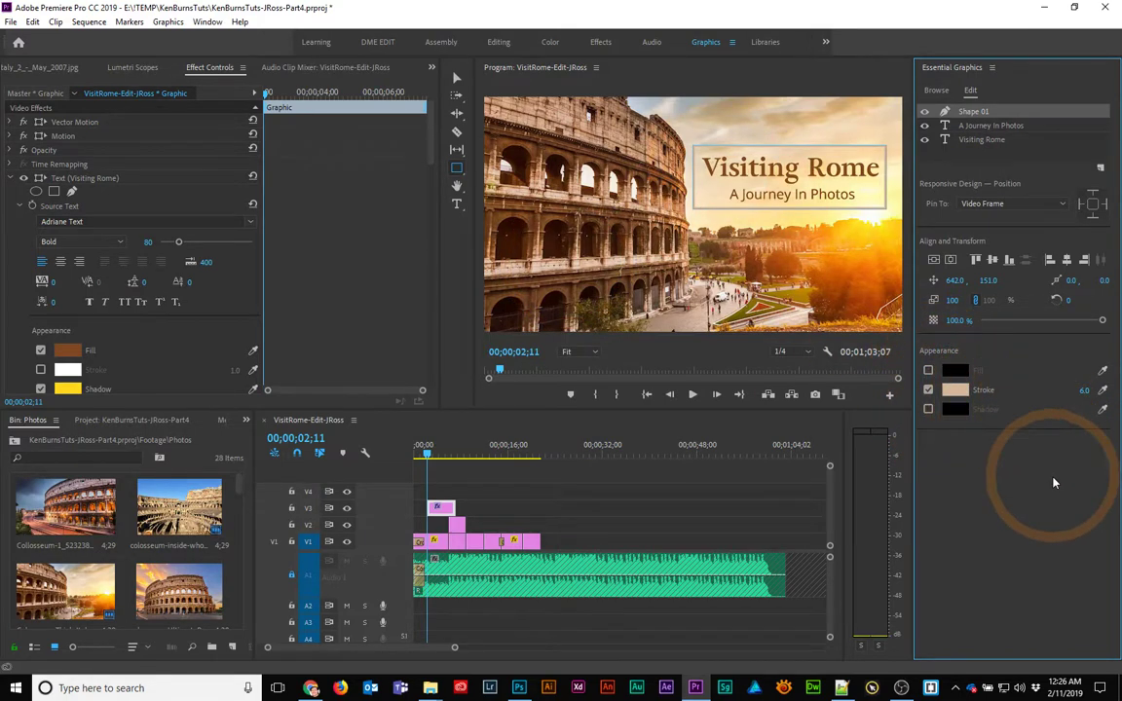
left_click(1084, 389)
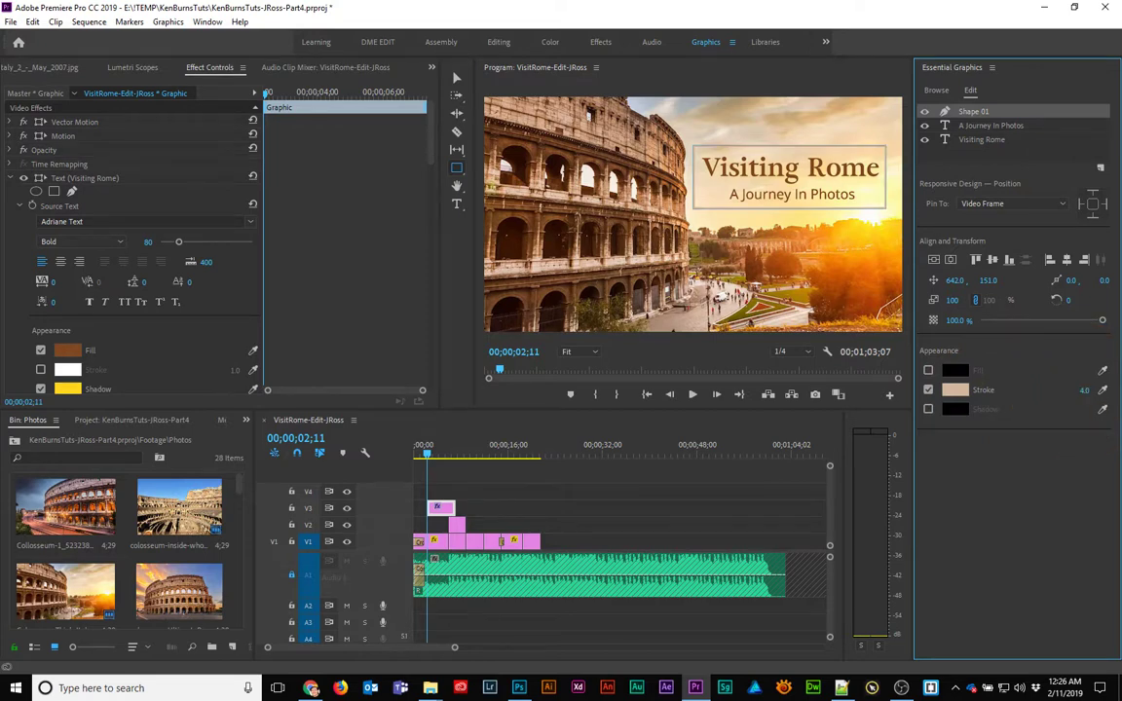
left_click(456, 78)
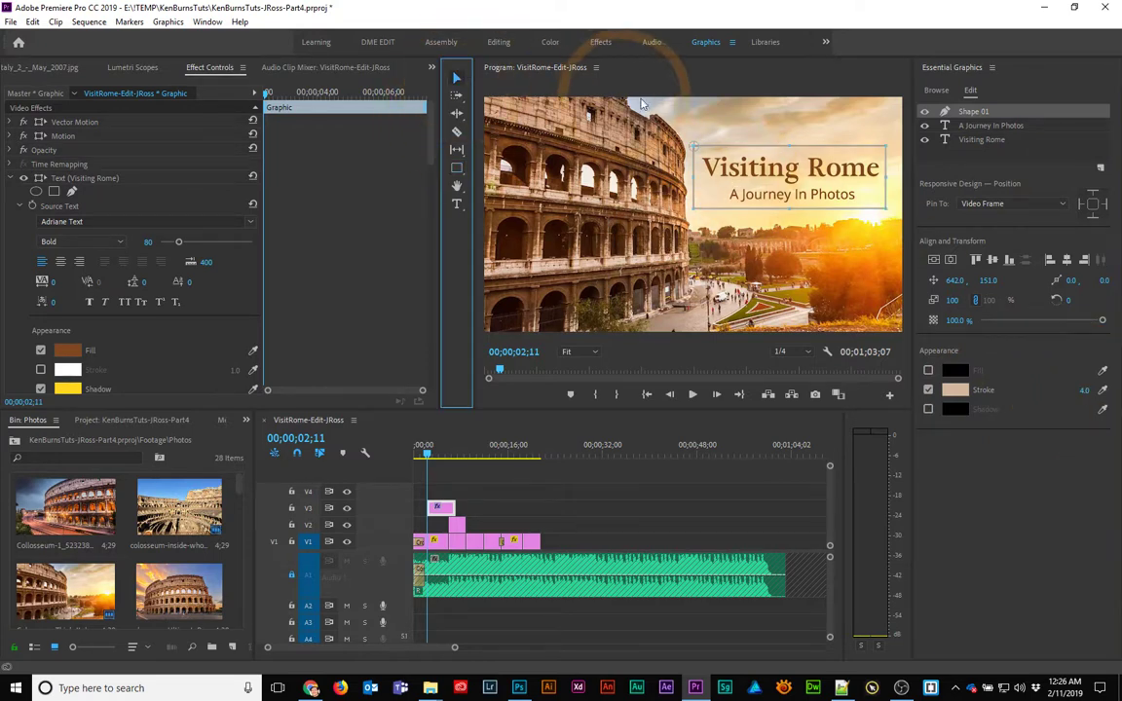
left_click(684, 89)
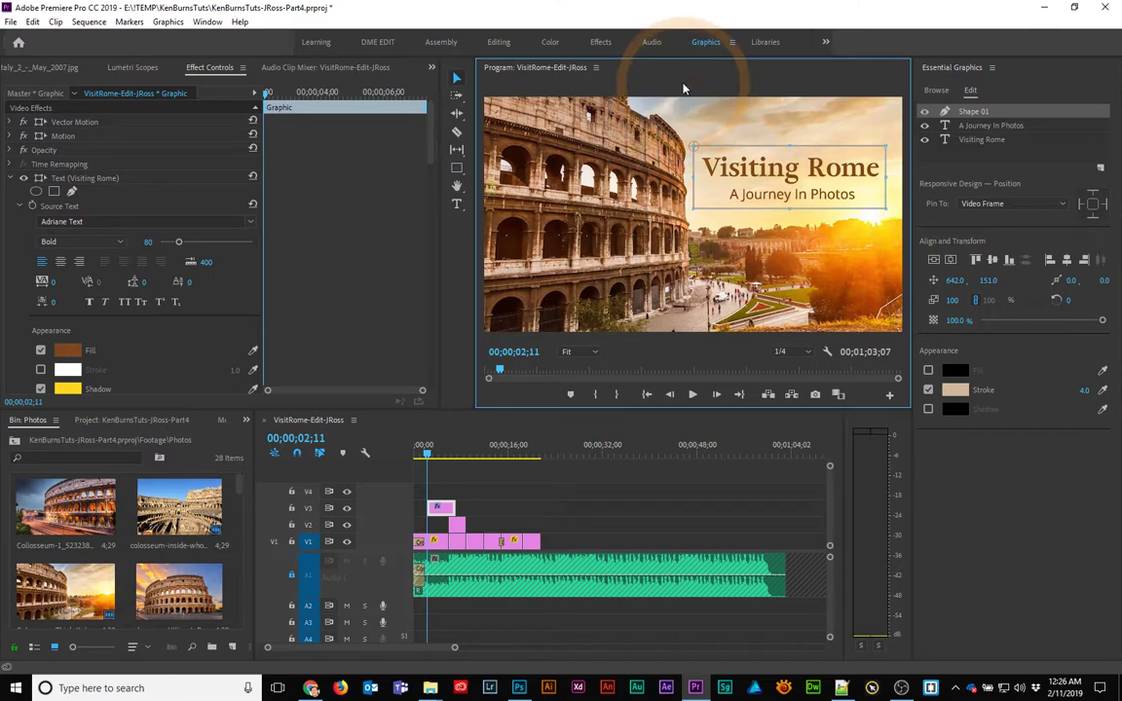
left_click(725, 143)
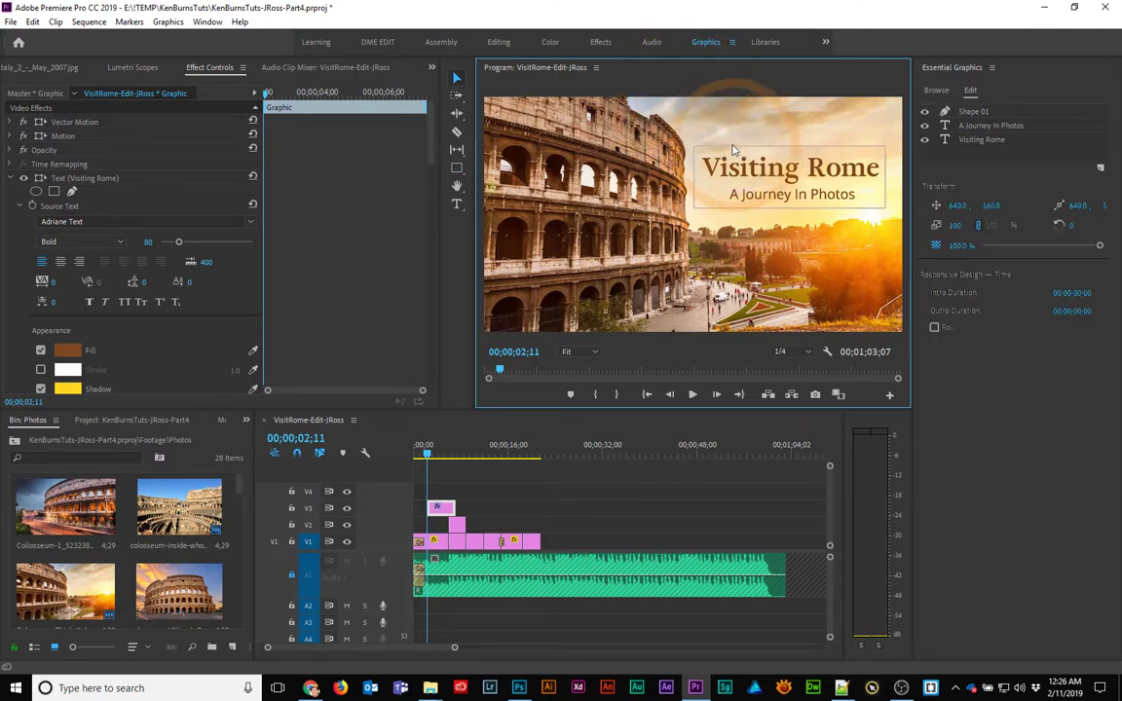
left_click(736, 151)
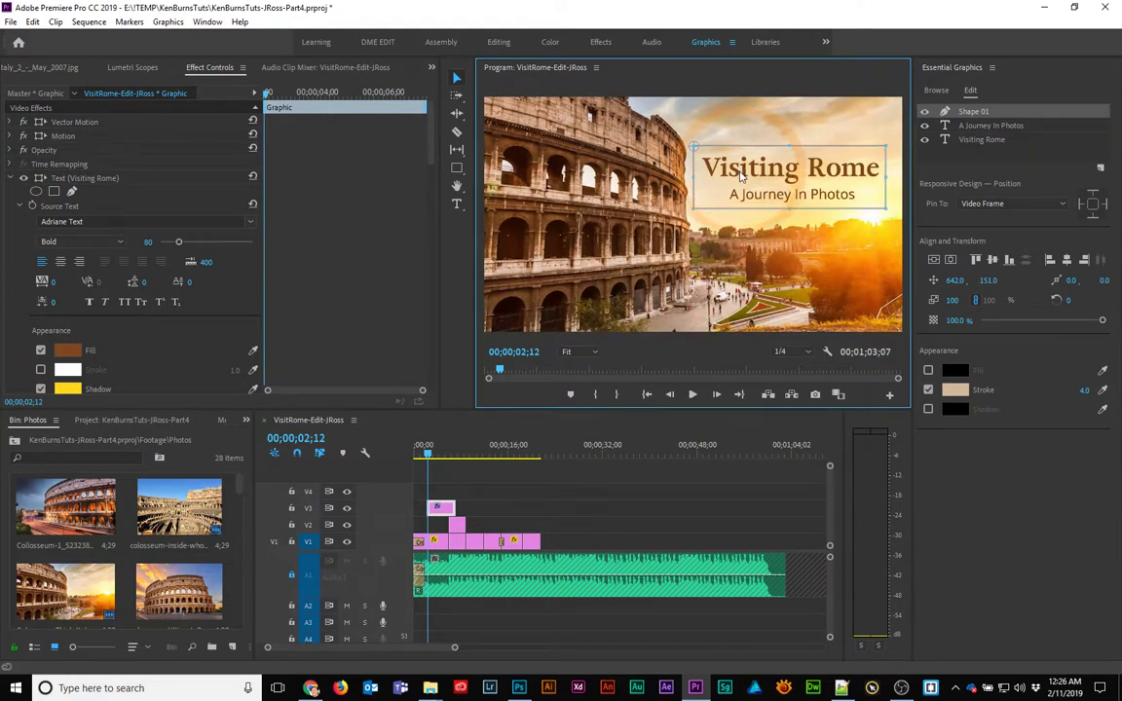
- Add an Opacity keyframe at 100% to the "Visiting Rome" text's Transform properties at the clip start, 00;00;02;11
left_click(85, 179)
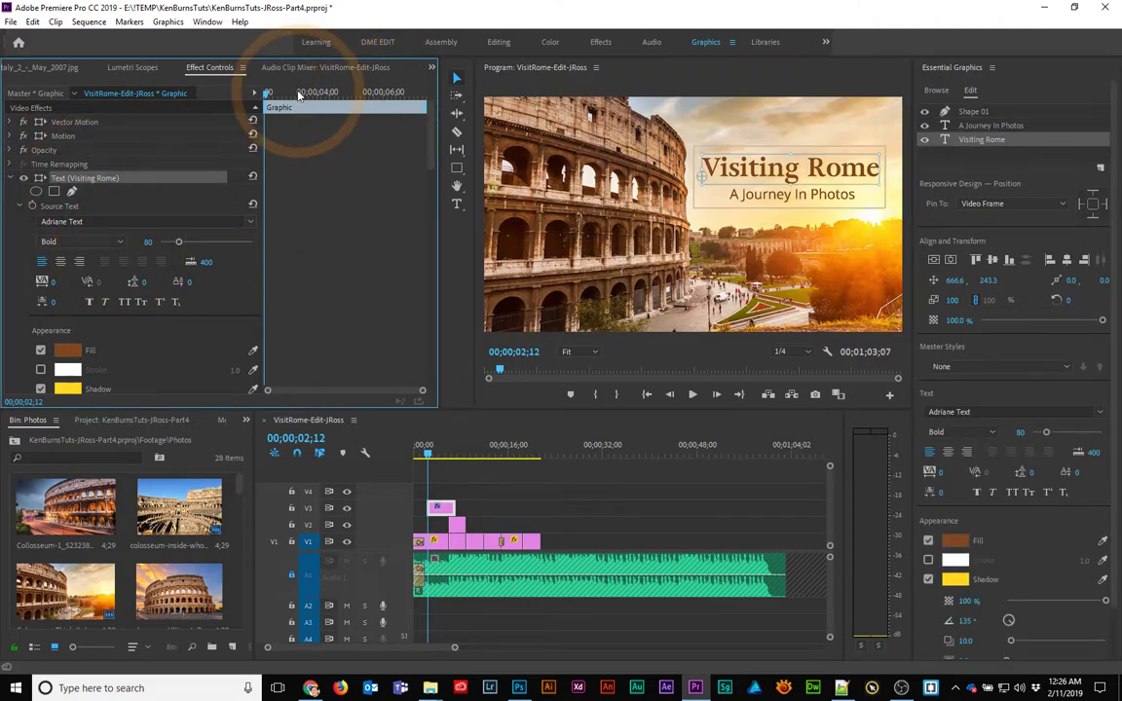
left_click(272, 93)
left_click_drag(272, 93, 24, 312)
left_click(19, 205)
left_click(20, 219)
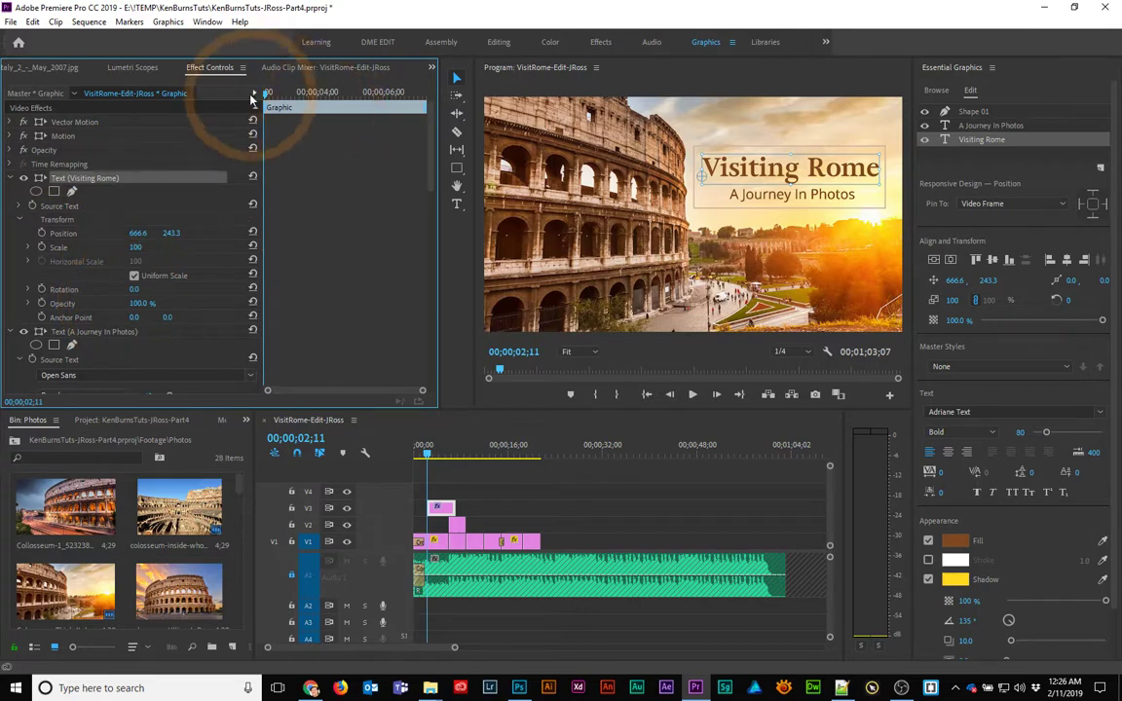
left_click(41, 303)
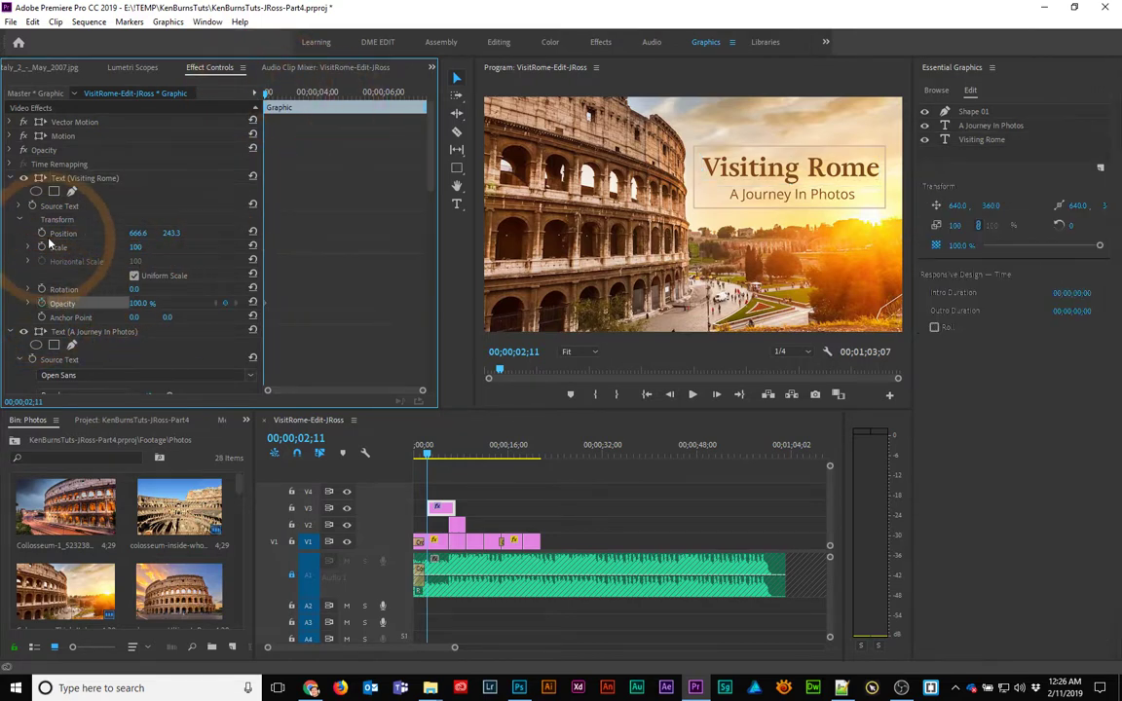
- Add a Position keyframe to "Visiting Rome" at the clip start, plus Position and Opacity keyframes at 00;00;02;22
left_click(42, 234)
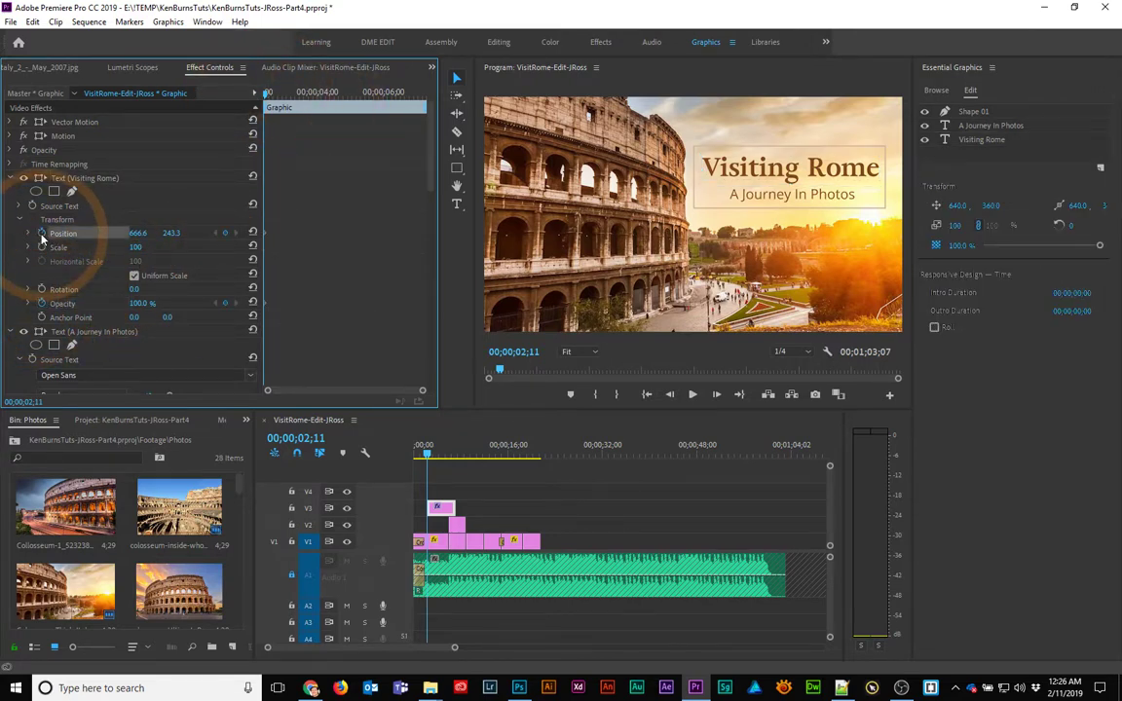
left_click_drag(269, 94, 276, 98)
left_click(225, 233)
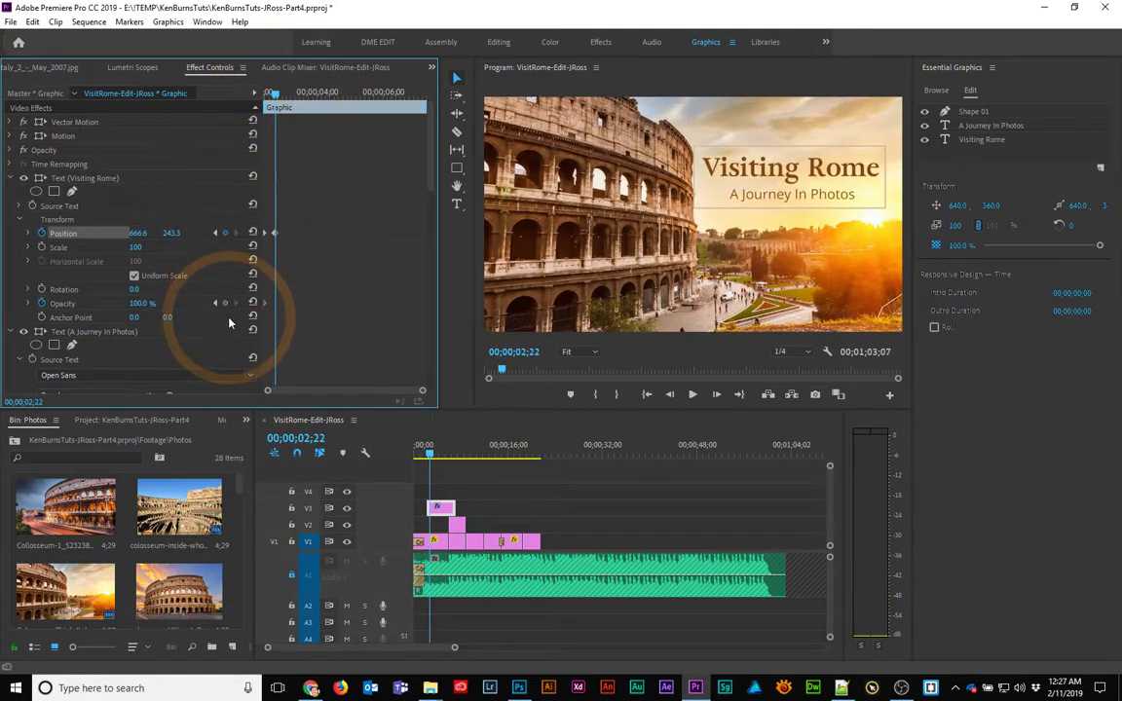
left_click(226, 304)
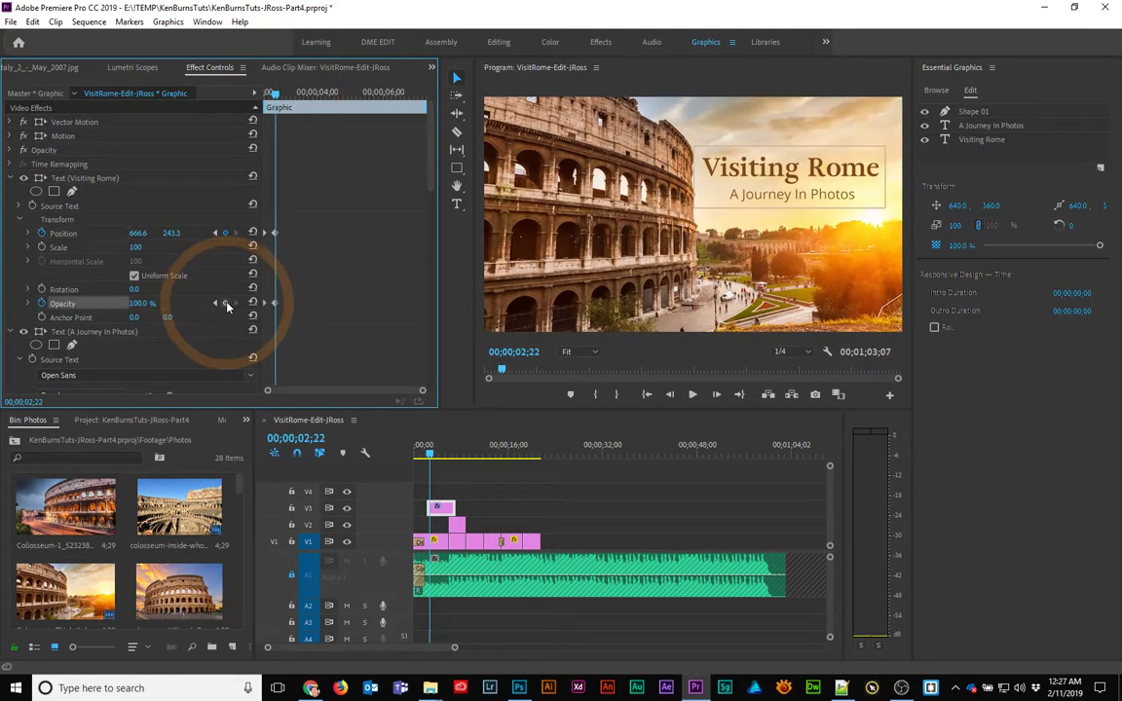
- Set the vertical position of "Visiting Rome" to 223 at its first keyframe, 00;00;02;11
left_click(215, 233)
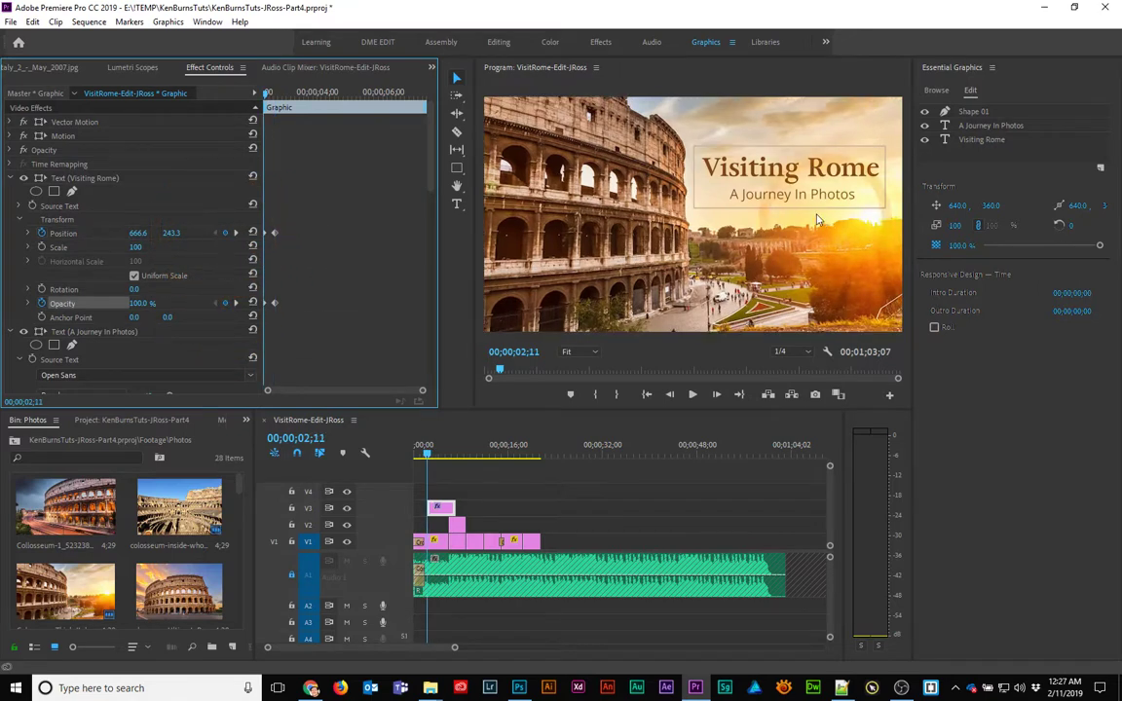
left_click(726, 176)
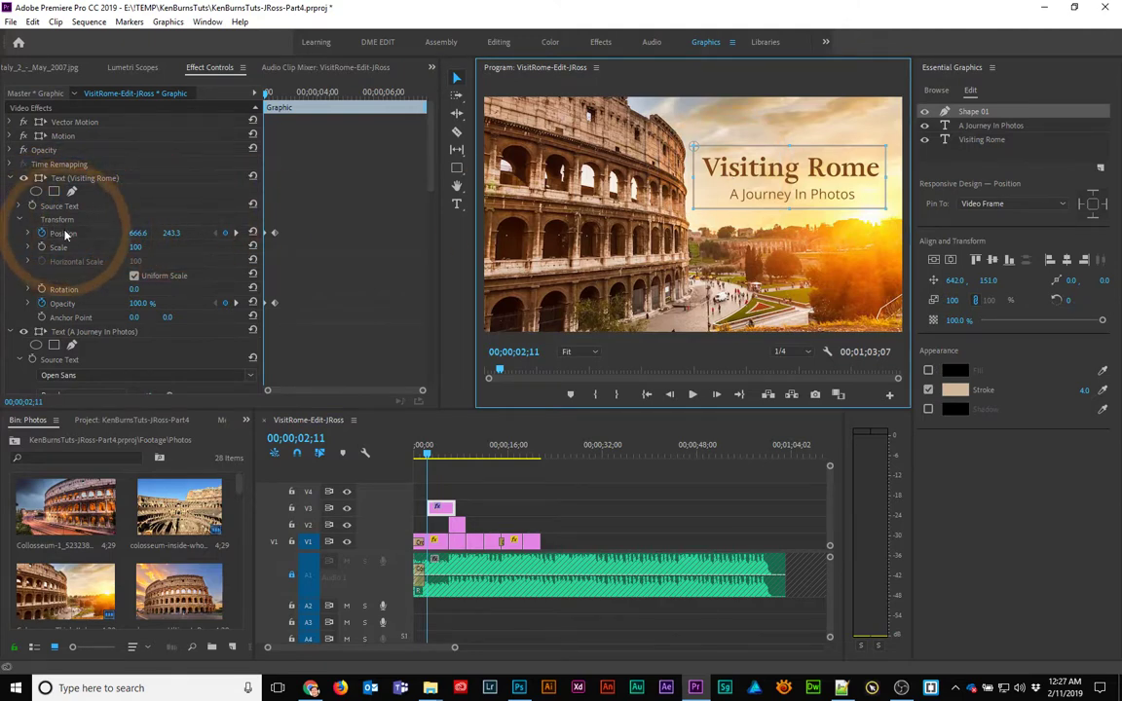
left_click(173, 234)
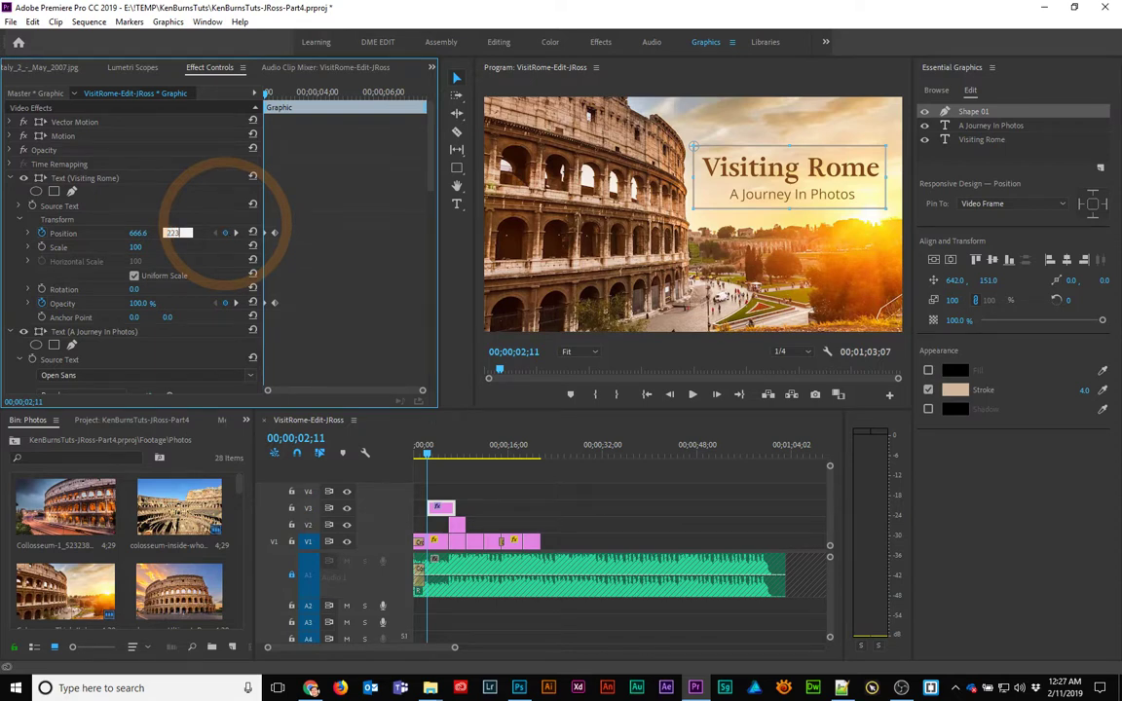
key("Return")
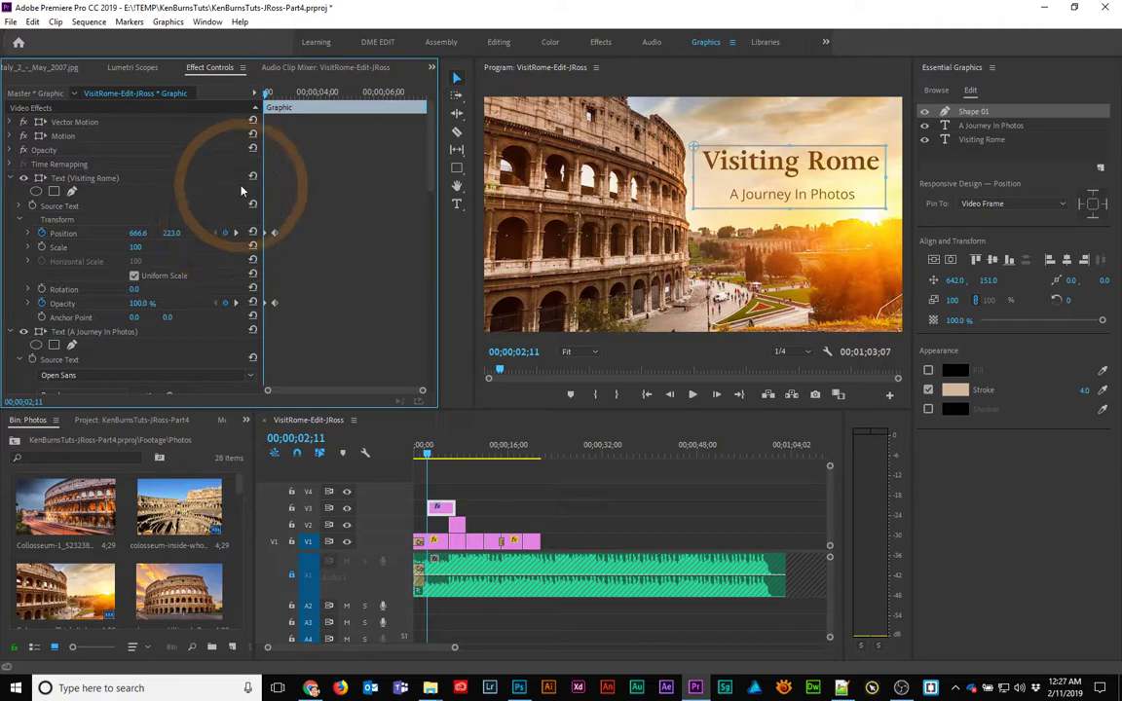
left_click(172, 234)
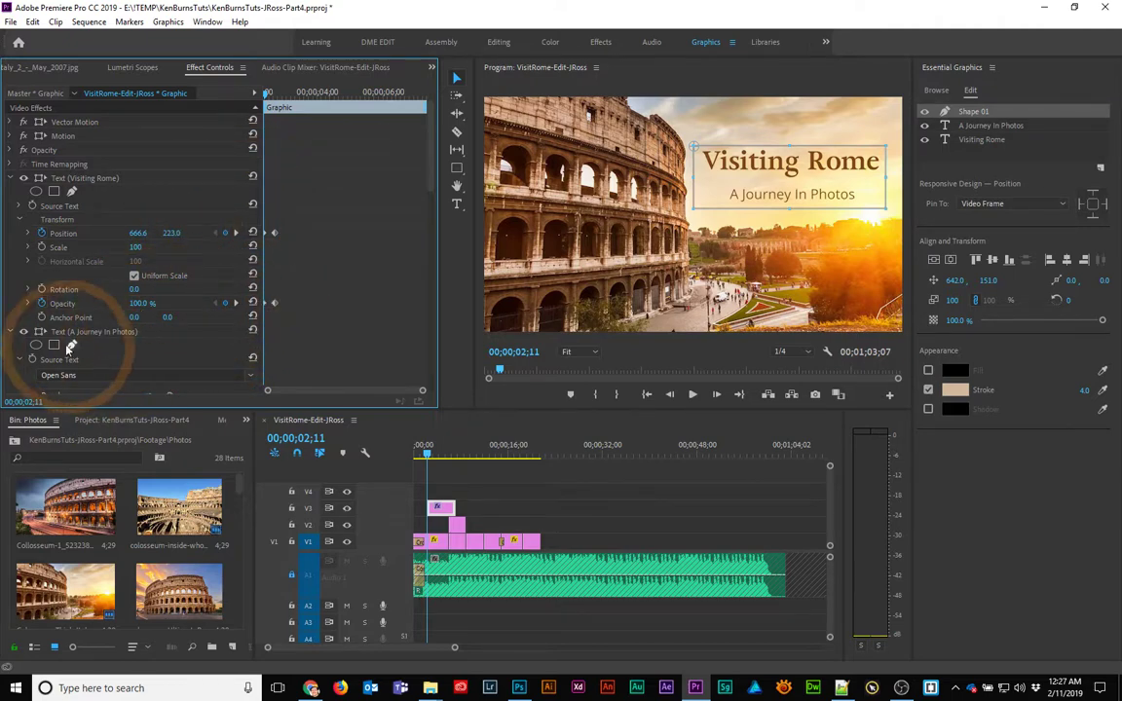
- Add Position and Opacity keyframes to the "A Journey In Photos" text at both 00;00;02;11 and 00;00;02;22
left_click(89, 332)
scroll(97, 341, "down", 3)
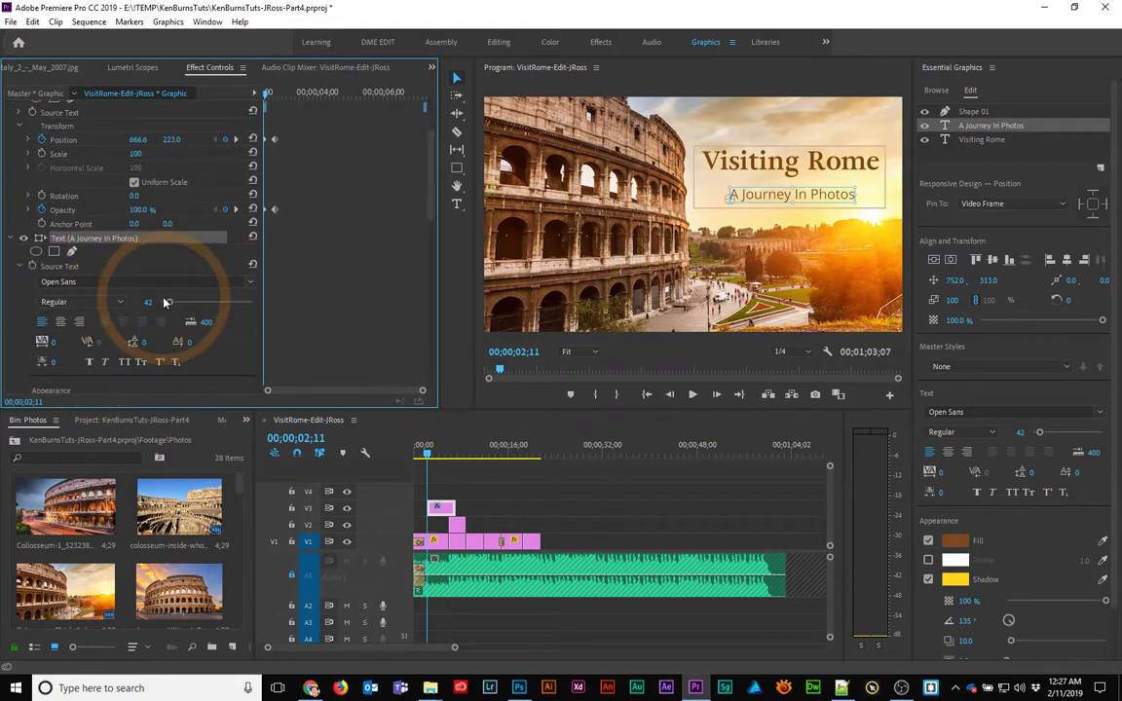
left_click(19, 266)
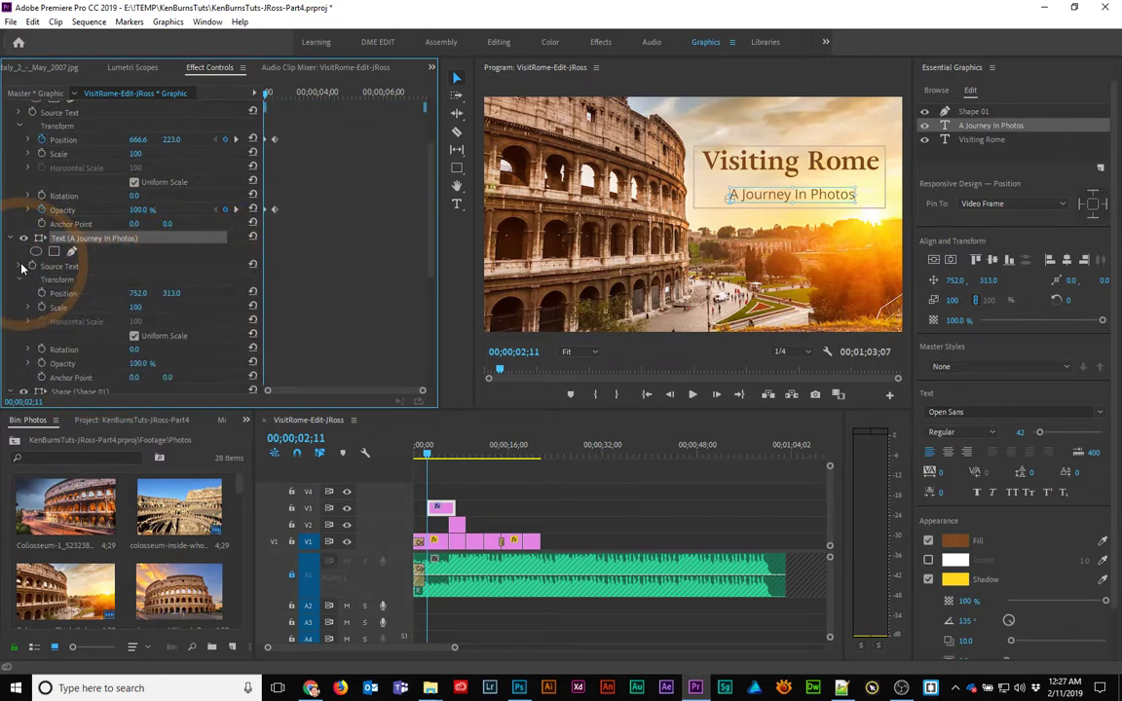
left_click(42, 296)
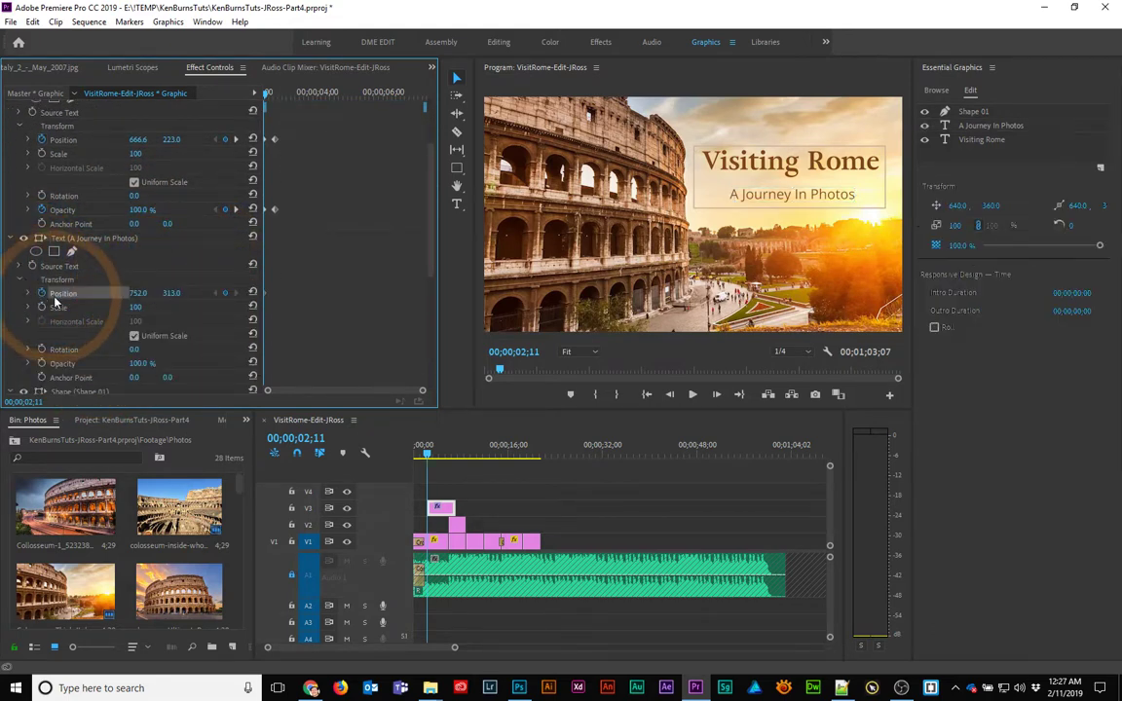
scroll(44, 307, "down", 2)
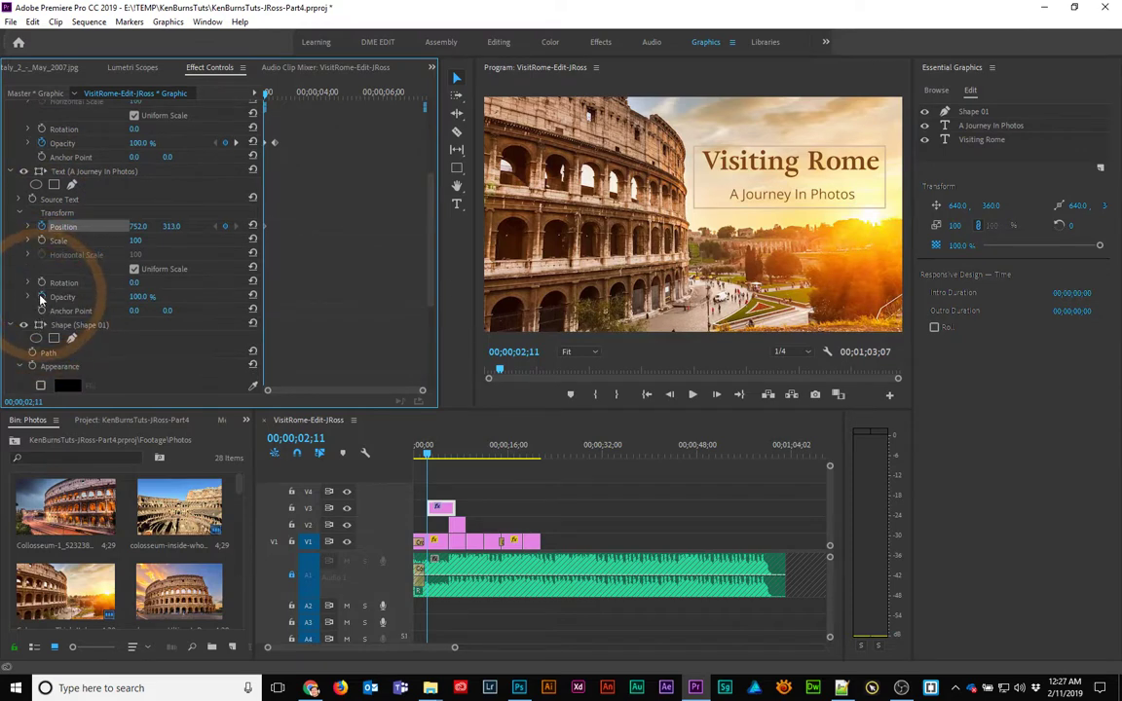
left_click(42, 297)
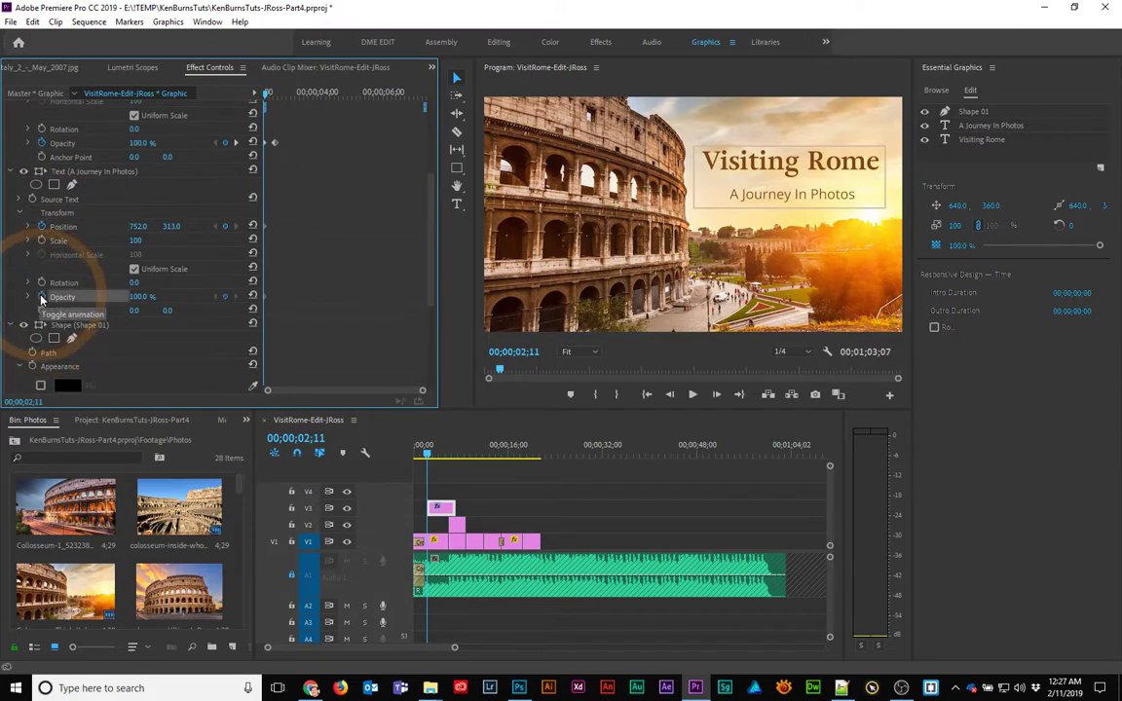
left_click(236, 143)
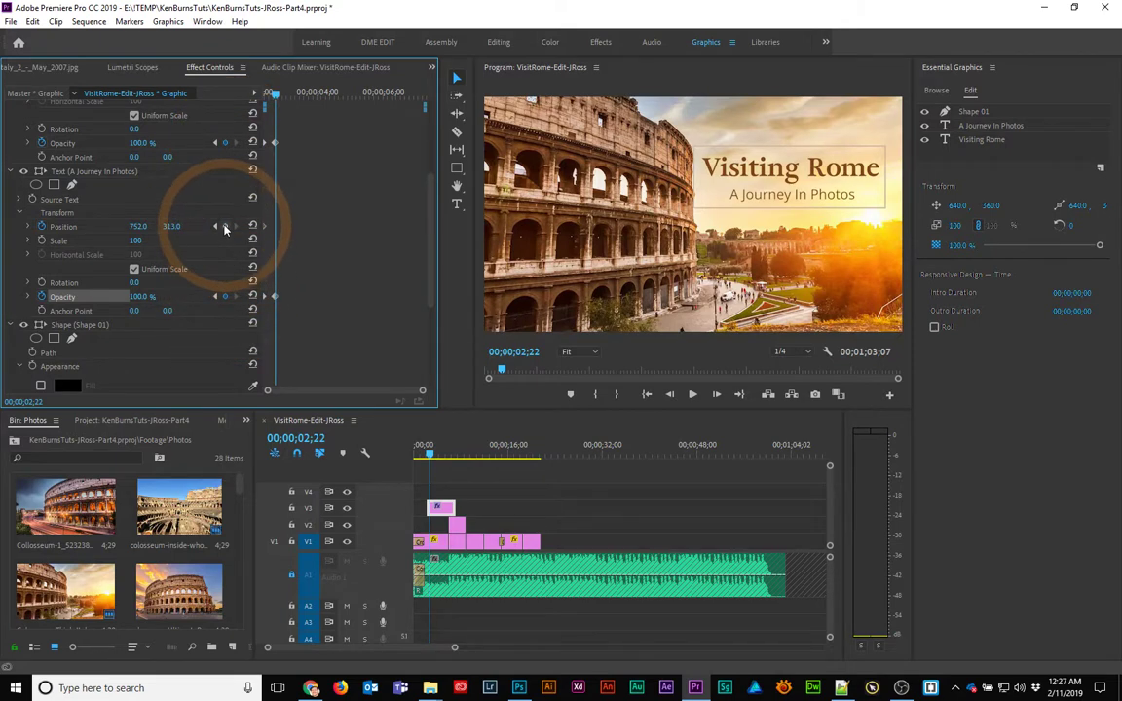
left_click(224, 226)
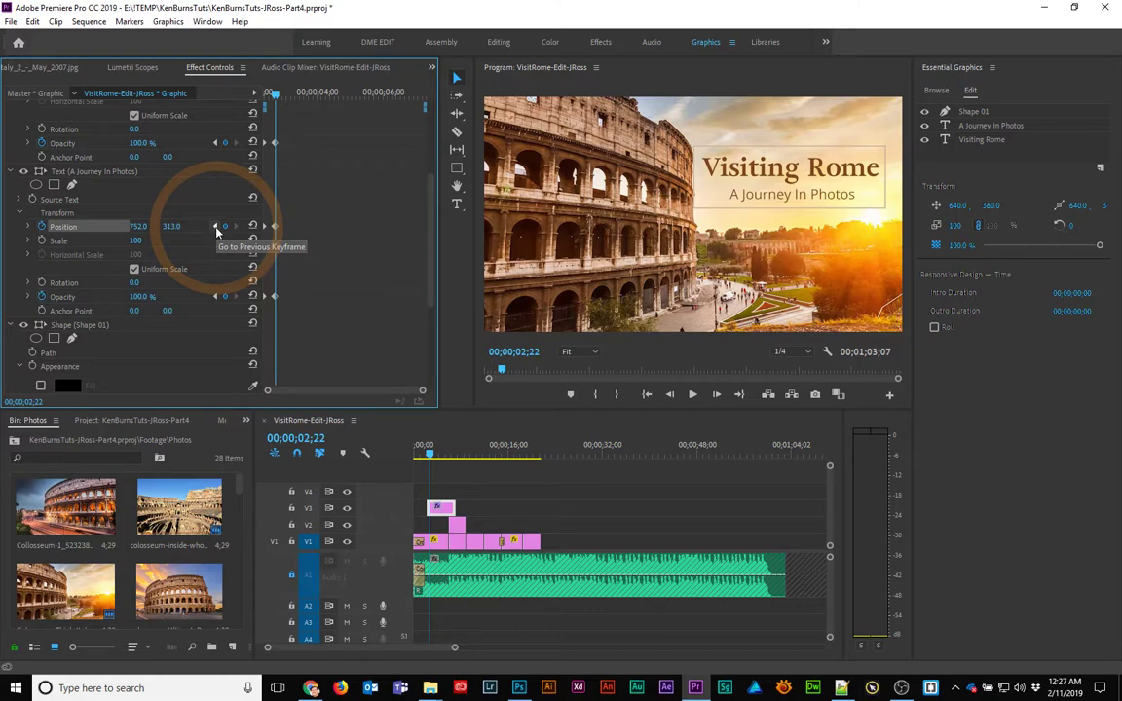
- Set the vertical position of "A Journey In Photos" to 330 at its first keyframe, 00;00;02;11
left_click(216, 227)
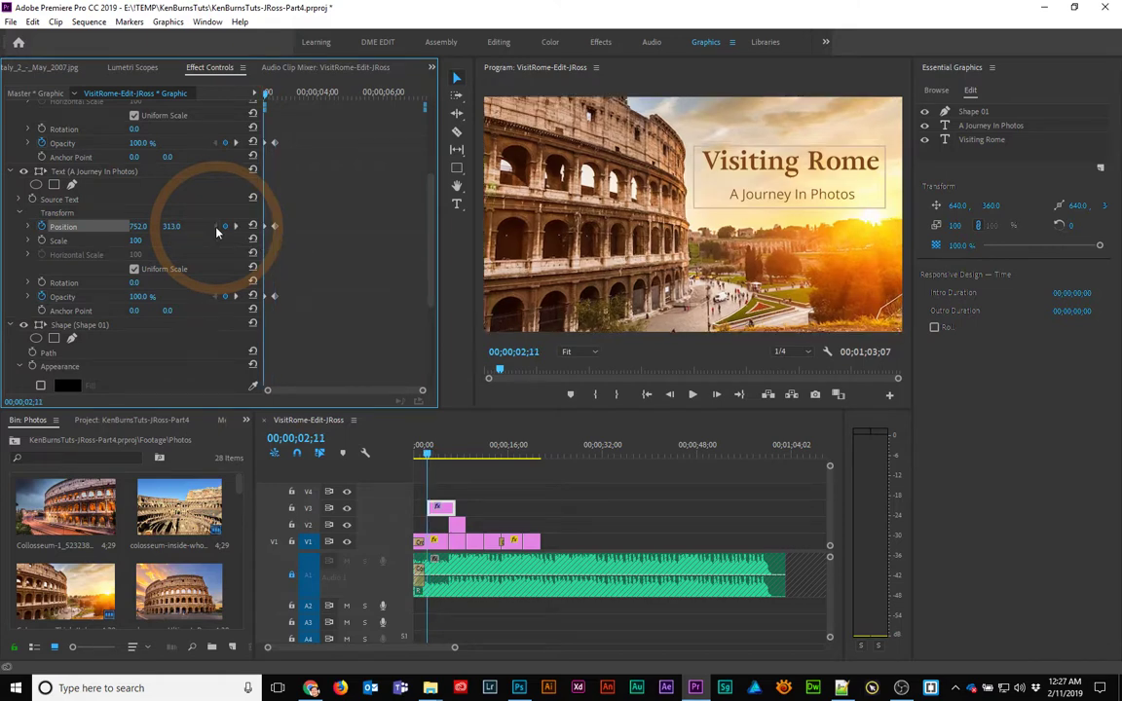
left_click(173, 226)
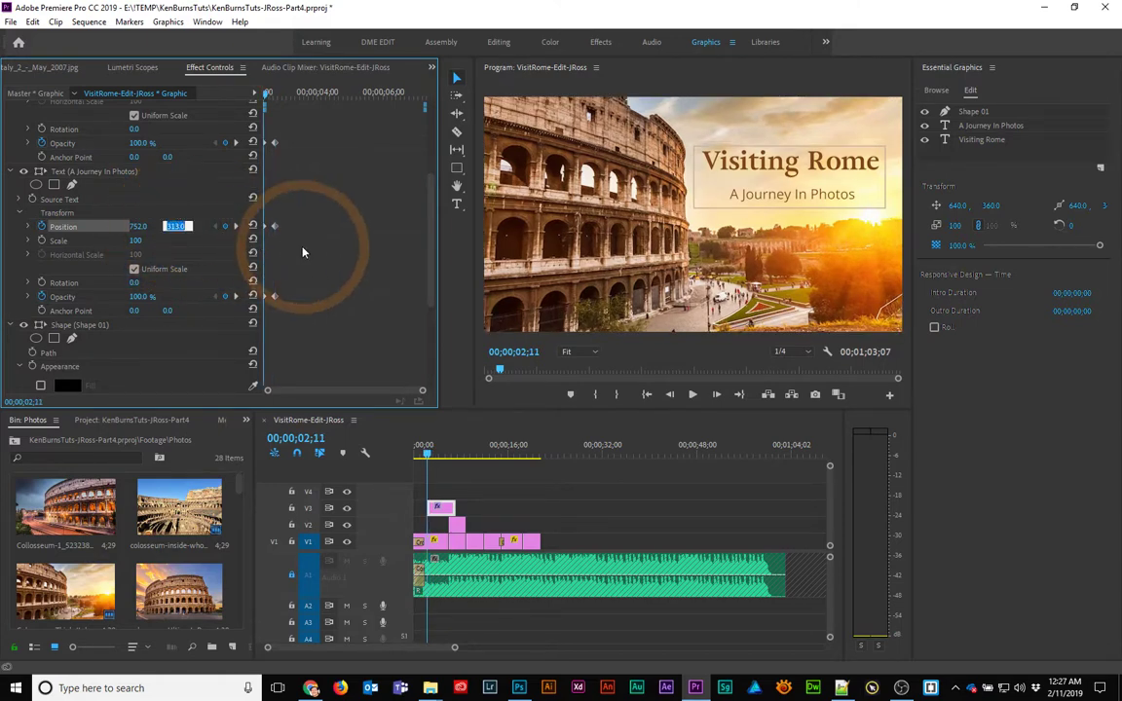
type("3")
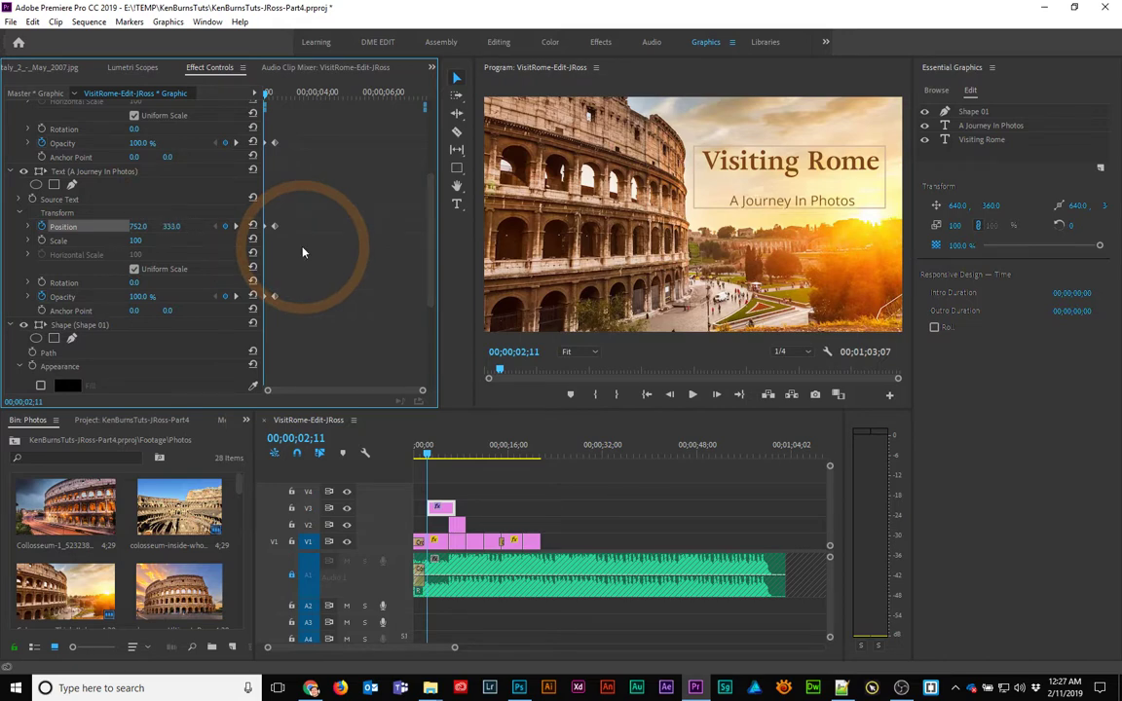
left_click(175, 225)
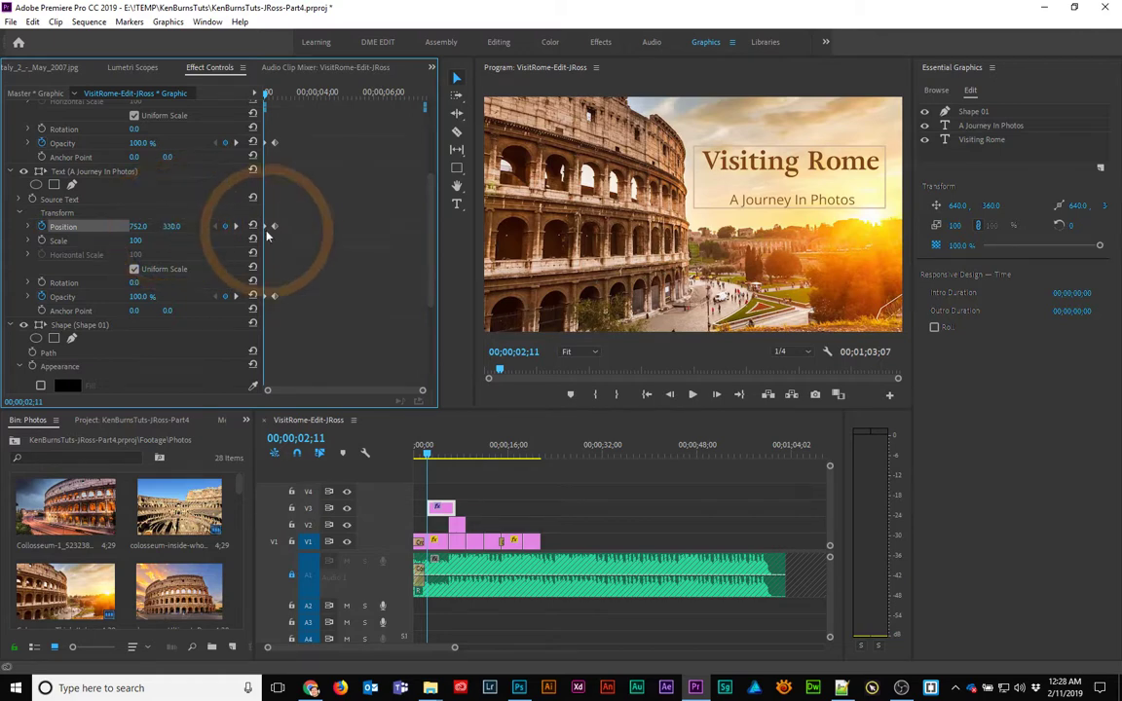
- Set the opacity of both title lines to 0% at the clip start and play the animation
left_click(144, 296)
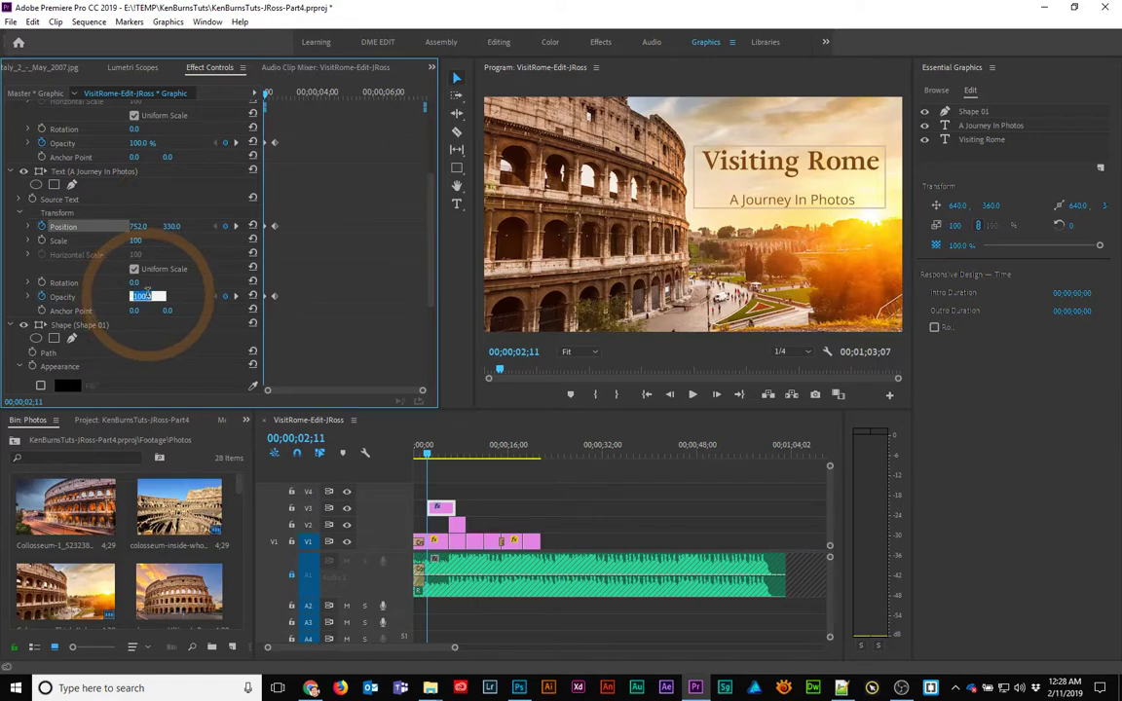
type("0")
left_click(144, 142)
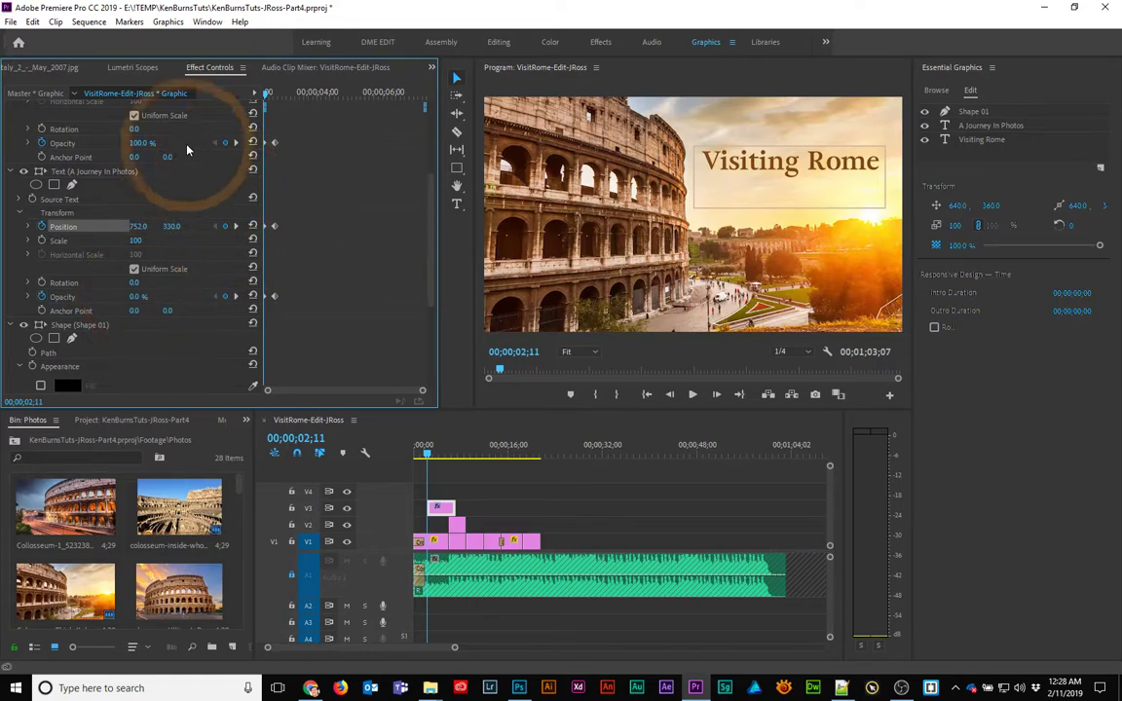
type("0")
key("Return")
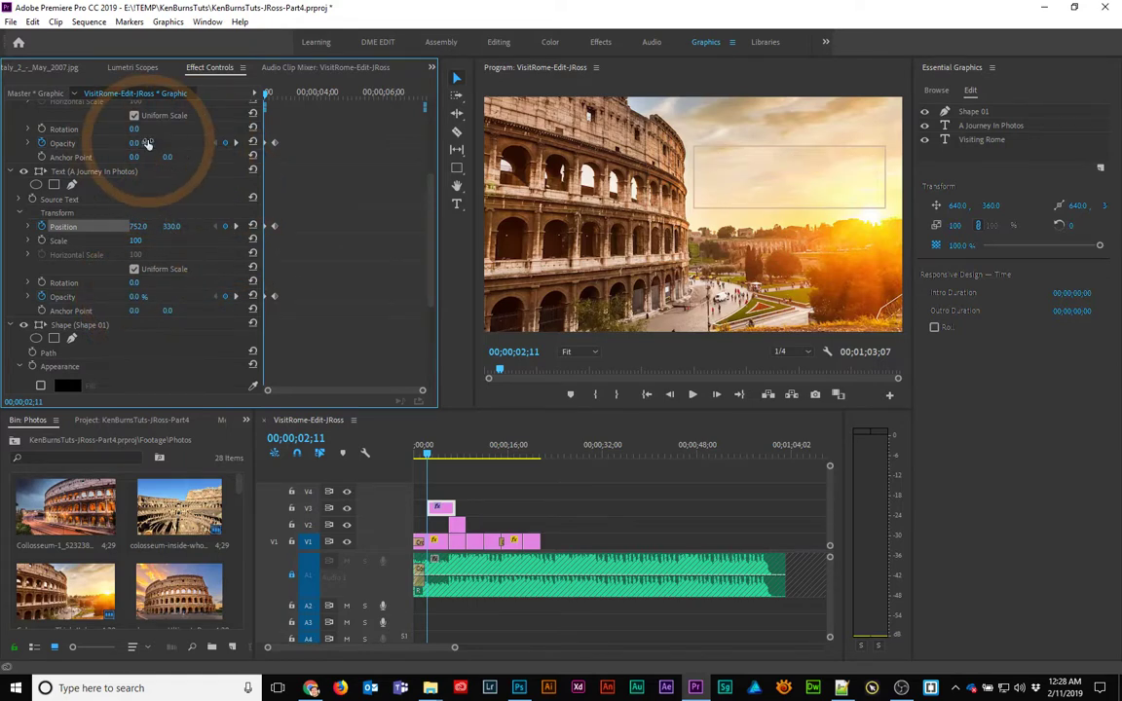
key("space")
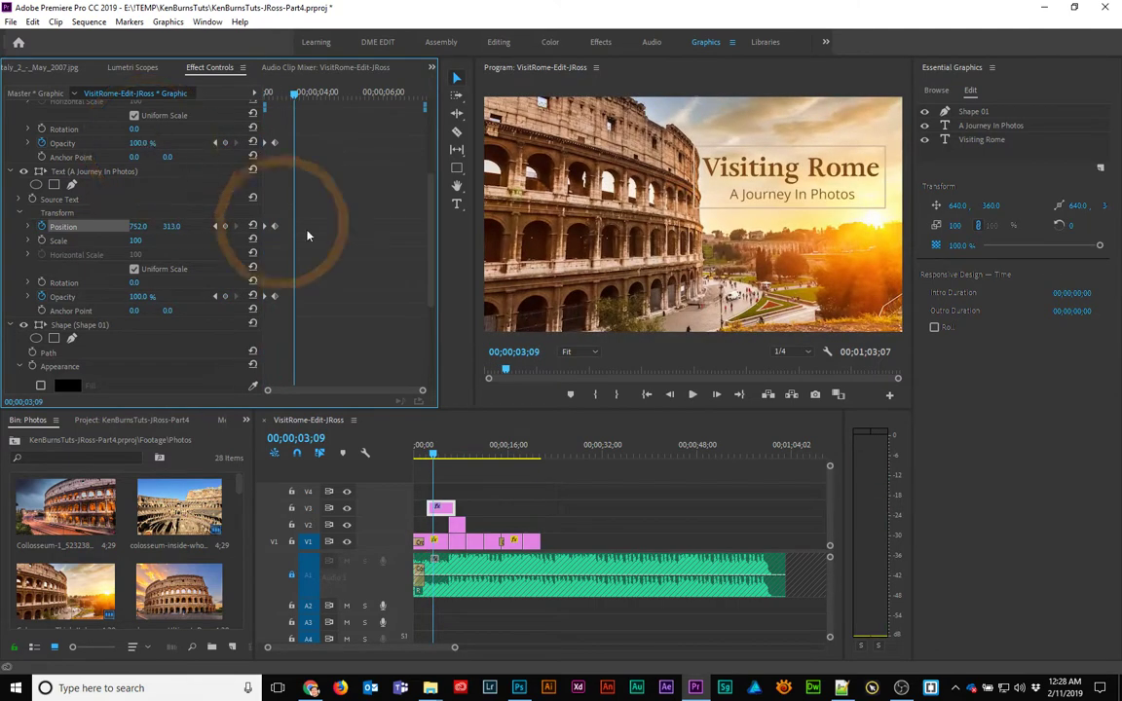
- Apply eased temporal interpolation to the ending Position and Opacity keyframes of both title lines
left_click(274, 296)
left_click(276, 227, "shift")
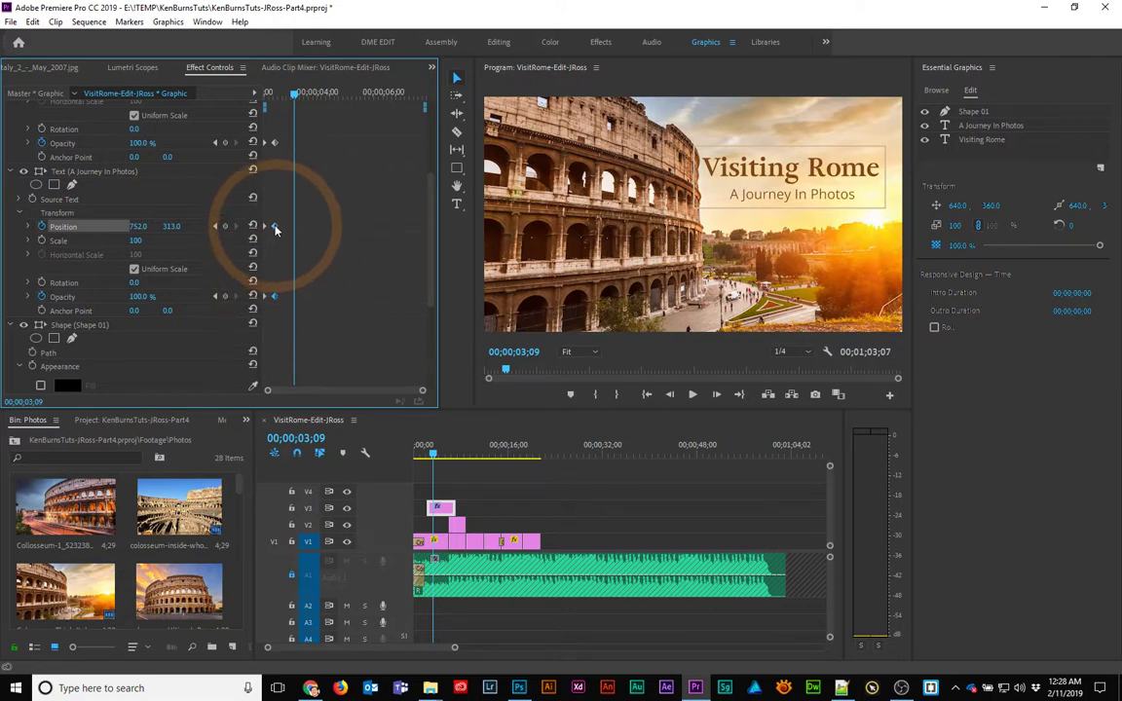
scroll(289, 180, "up", 2)
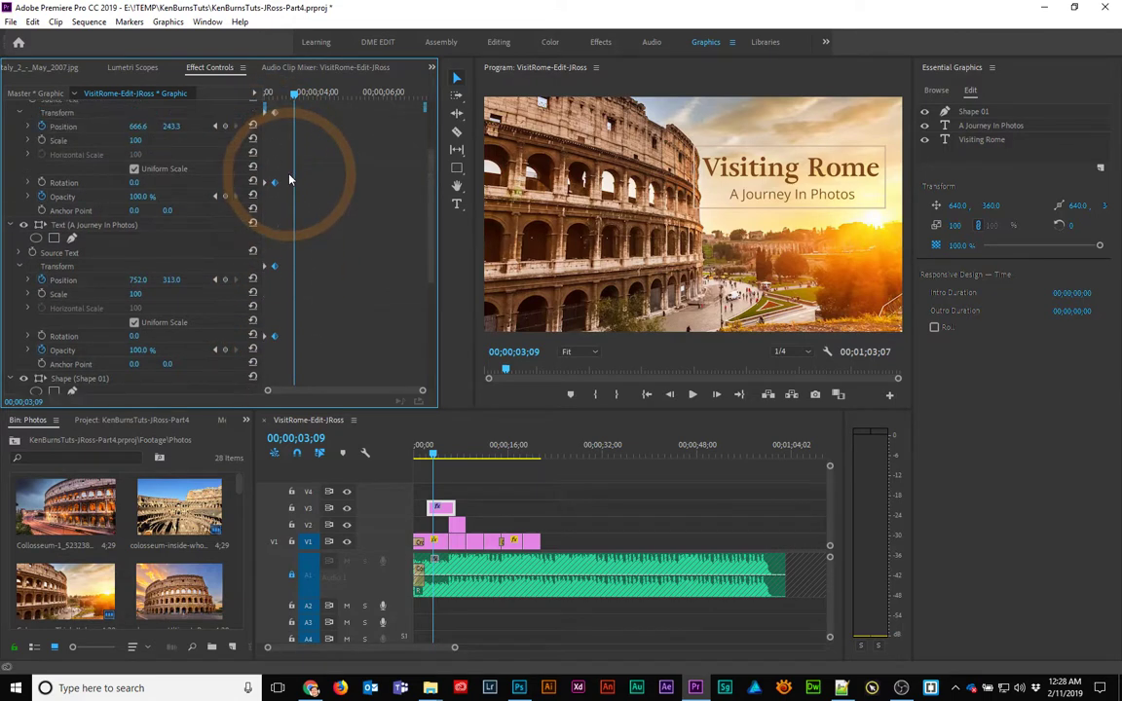
scroll(289, 179, "up", 1)
right_click(275, 140)
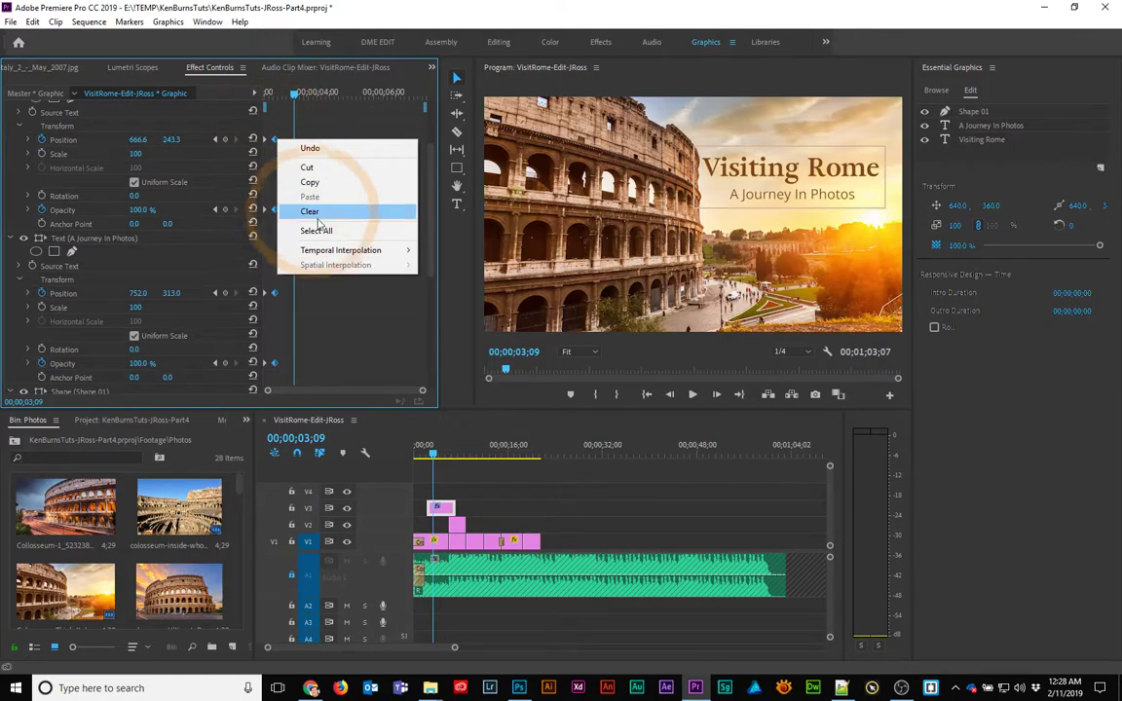
mouse_move(384, 251)
left_click(453, 329)
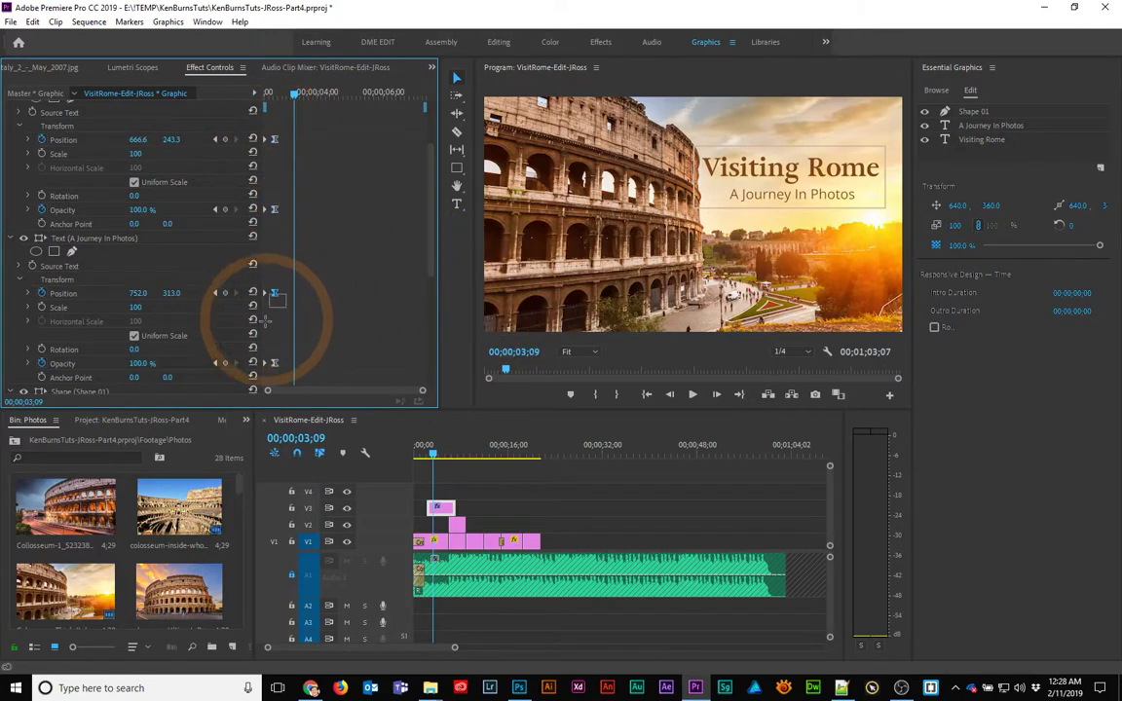
- Delay all four Position and Opacity keyframes of "A Journey In Photos" by a few frames, behind those of "Visiting Rome"
left_click_drag(265, 322, 261, 372)
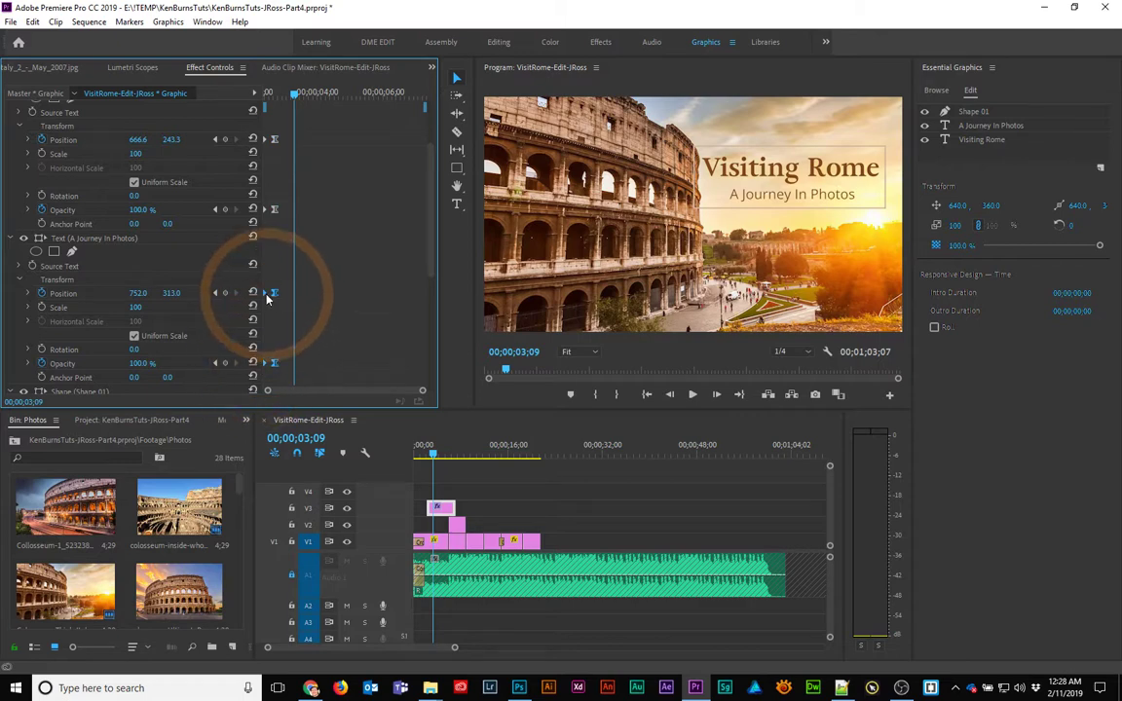
left_click_drag(267, 299, 272, 300)
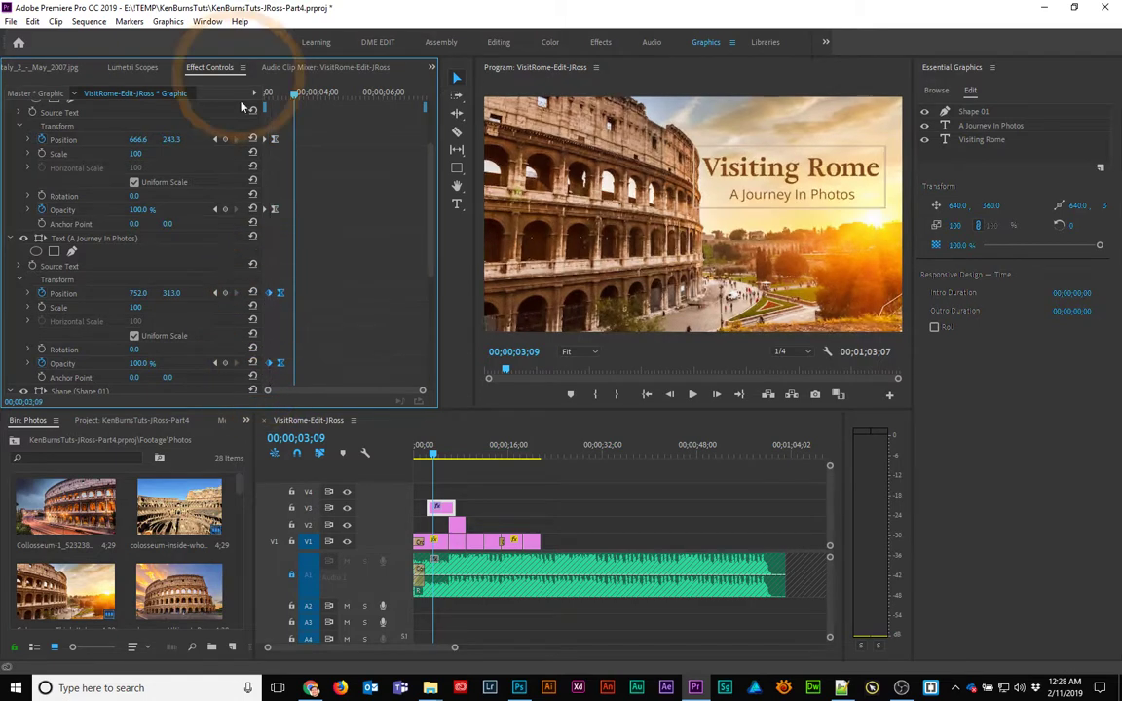
- Play the title graphic from its start through the change to the next photo to review the animation
left_click_drag(269, 94, 253, 94)
key("space")
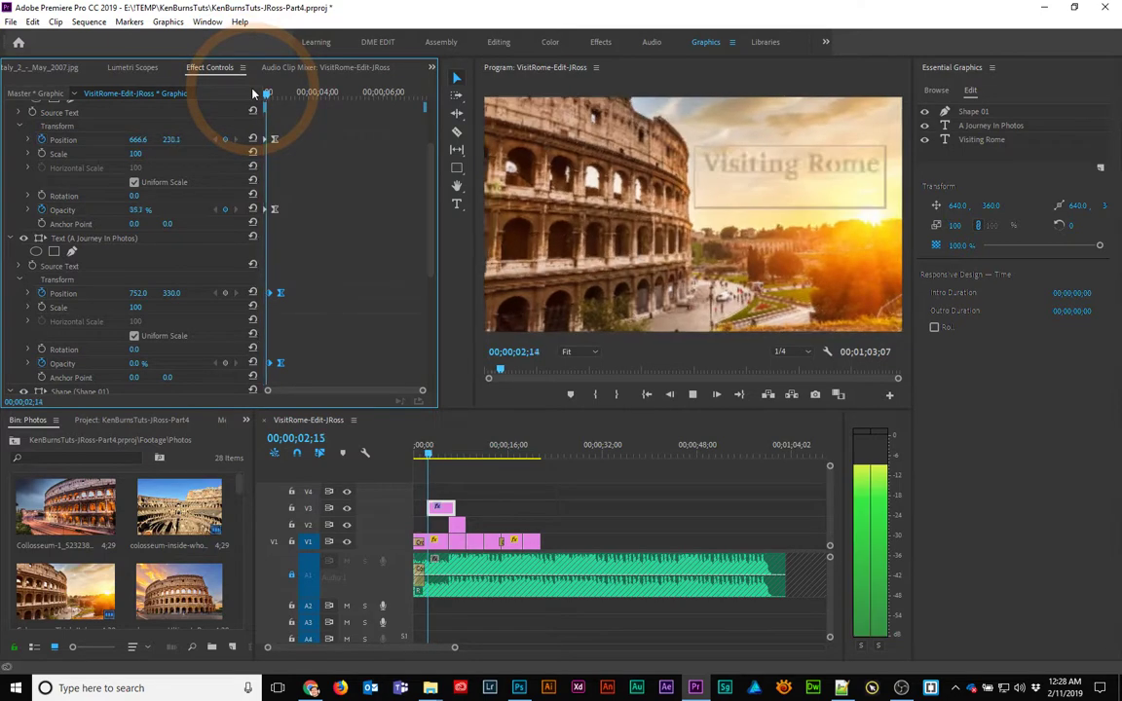
key("space")
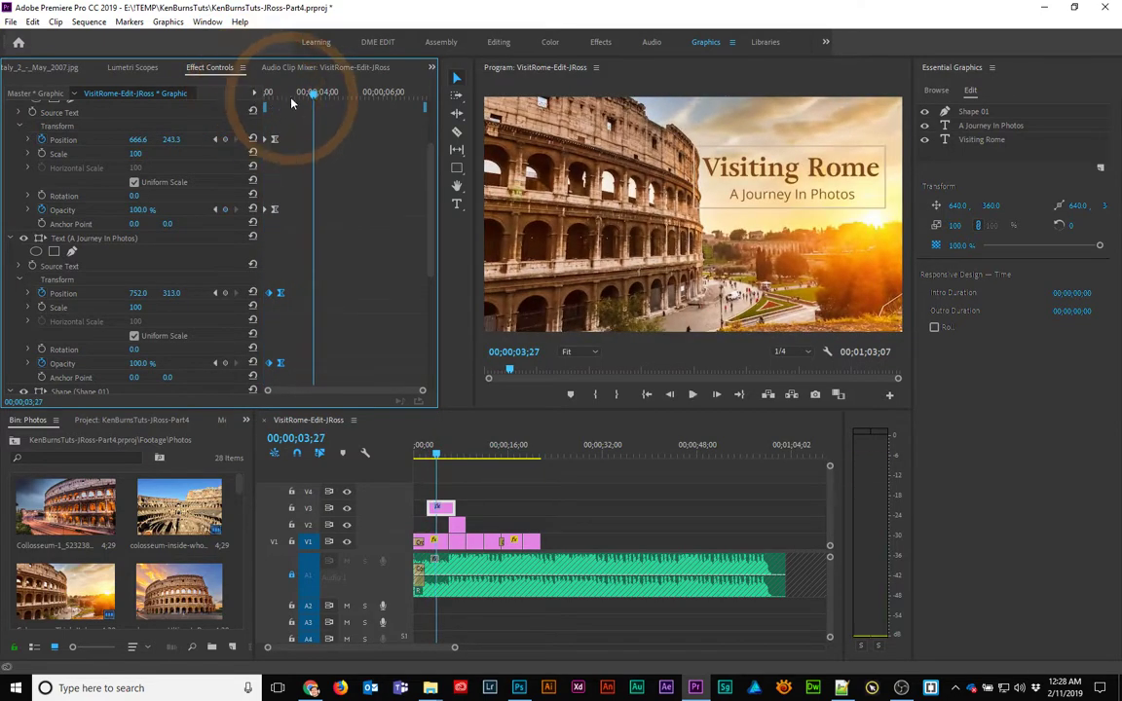
left_click_drag(311, 93, 266, 94)
key("space")
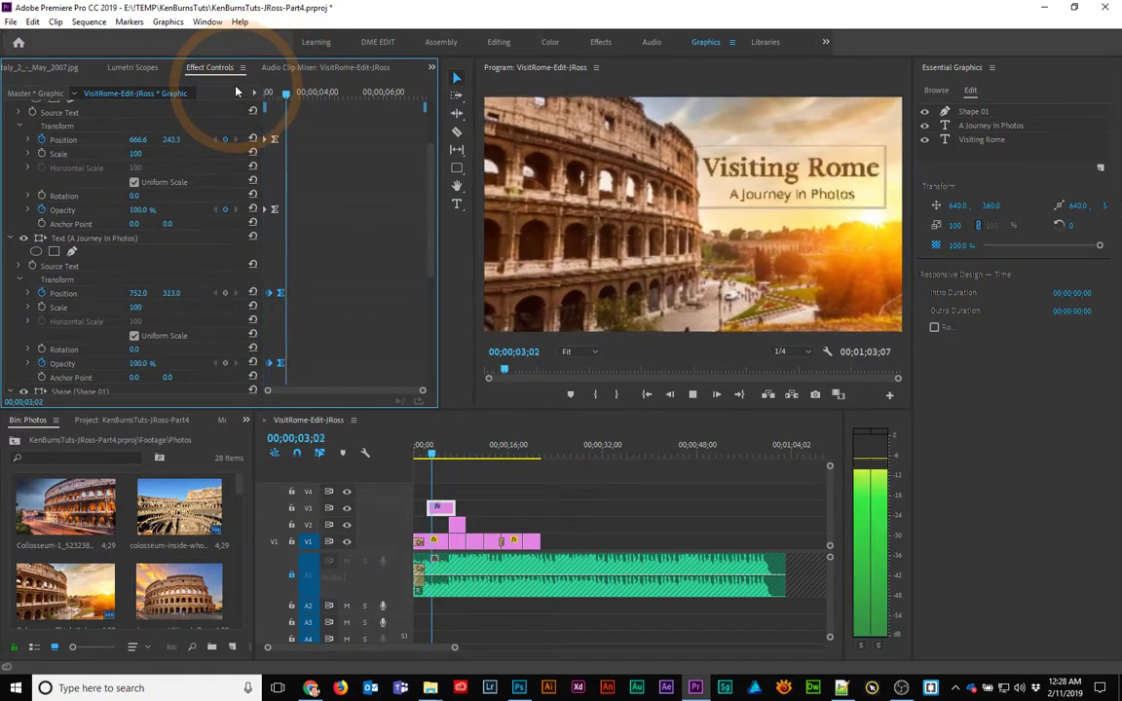
key("space")
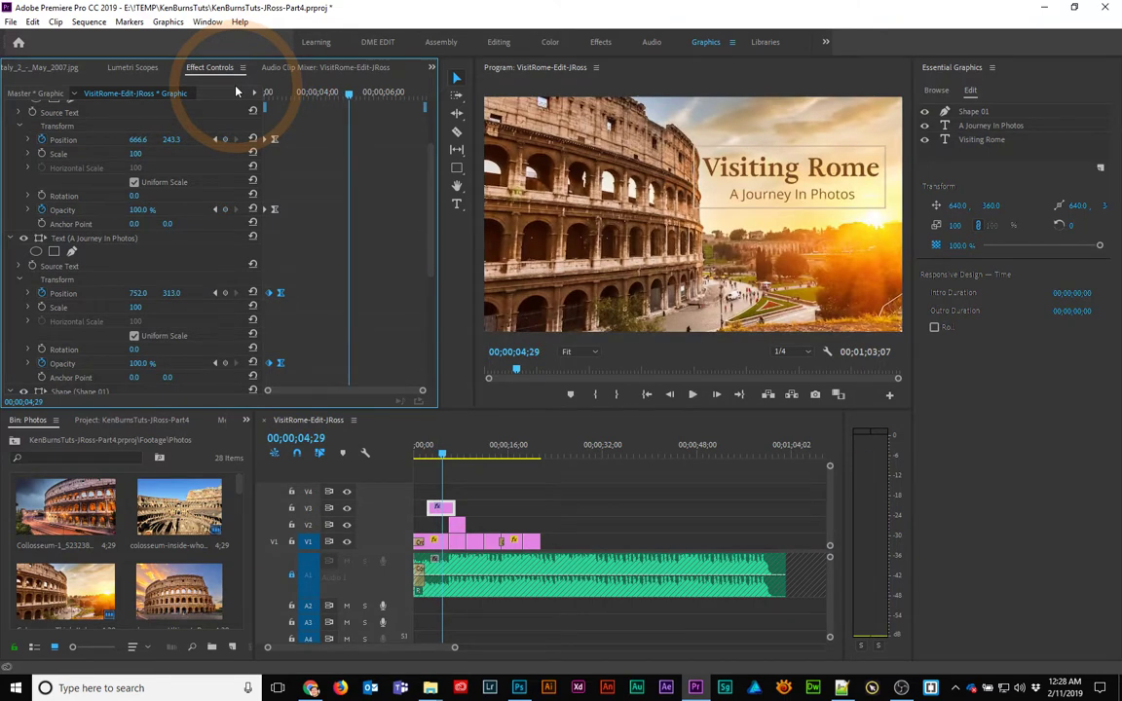
key("space")
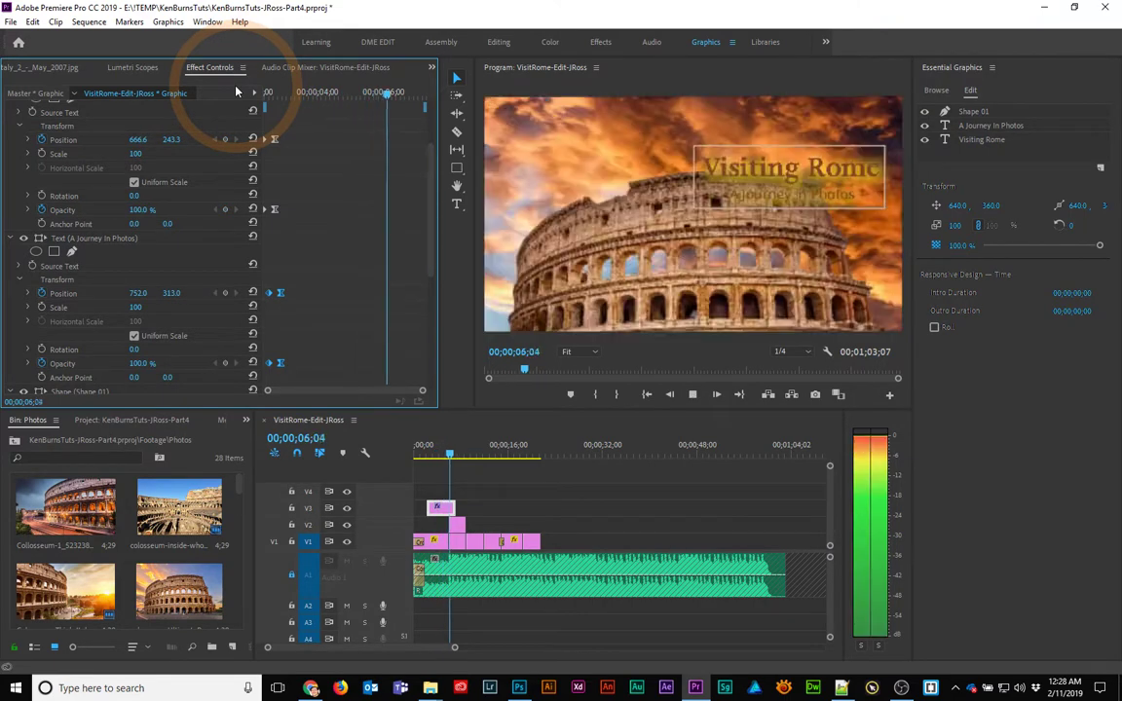
left_click(446, 500)
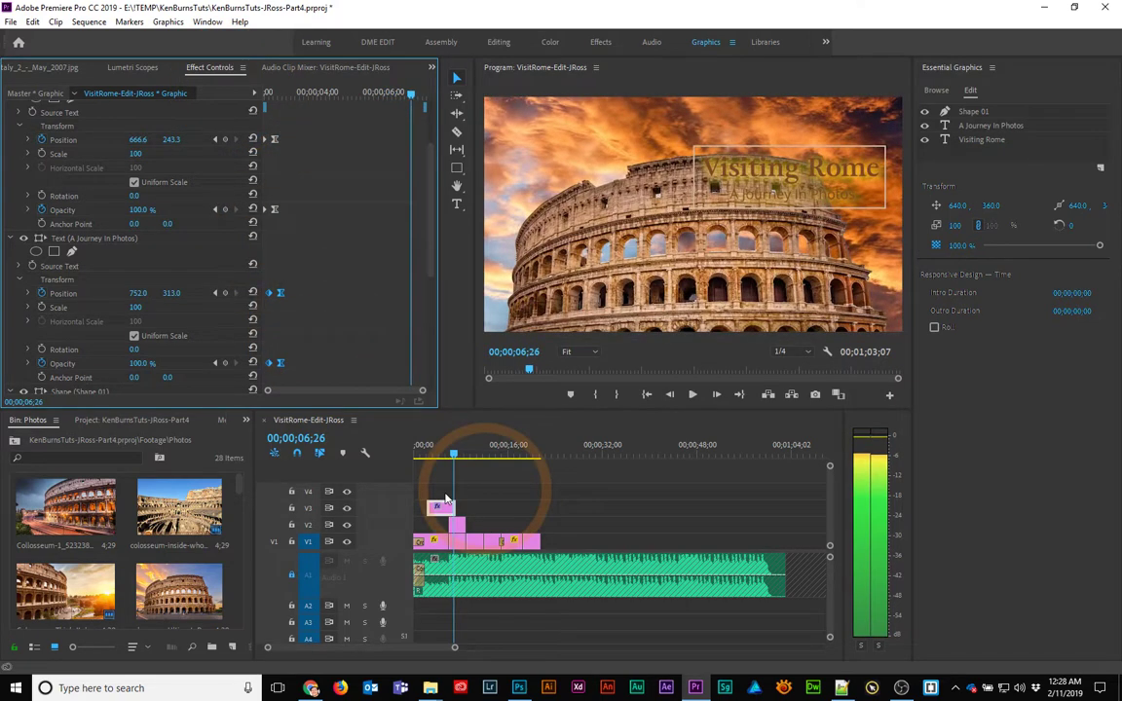
- Shift the title graphic on V3 slightly earlier in the sequence and play through it
left_click_drag(452, 507, 455, 537)
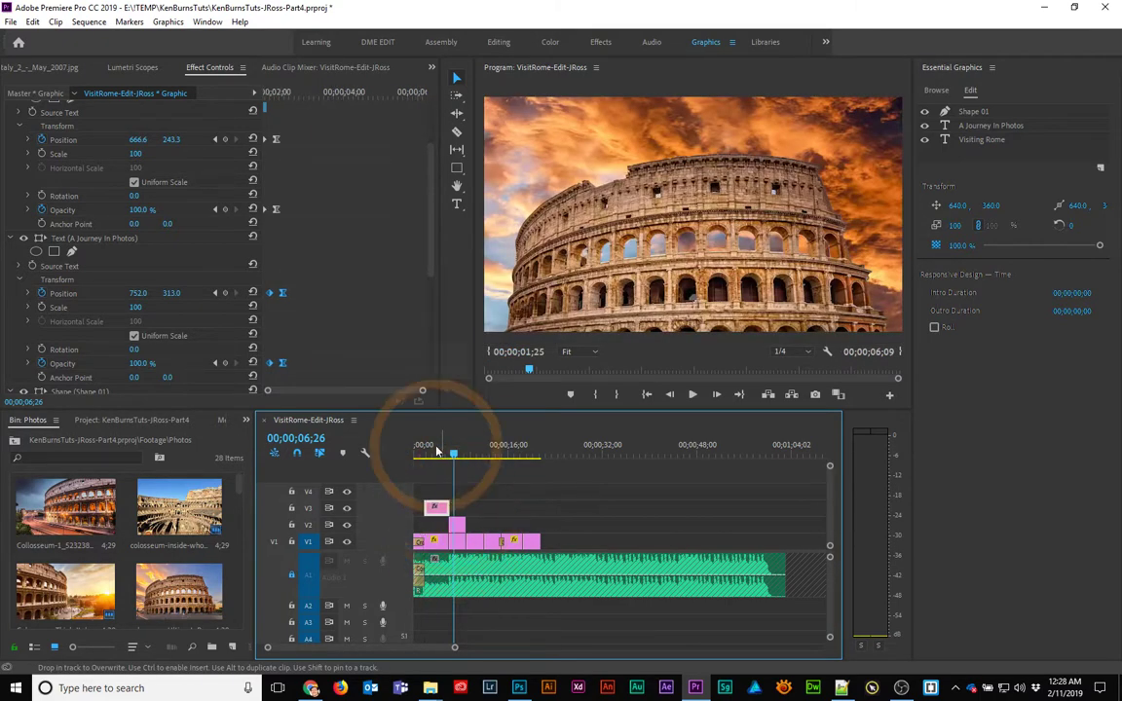
left_click(424, 451)
key("space")
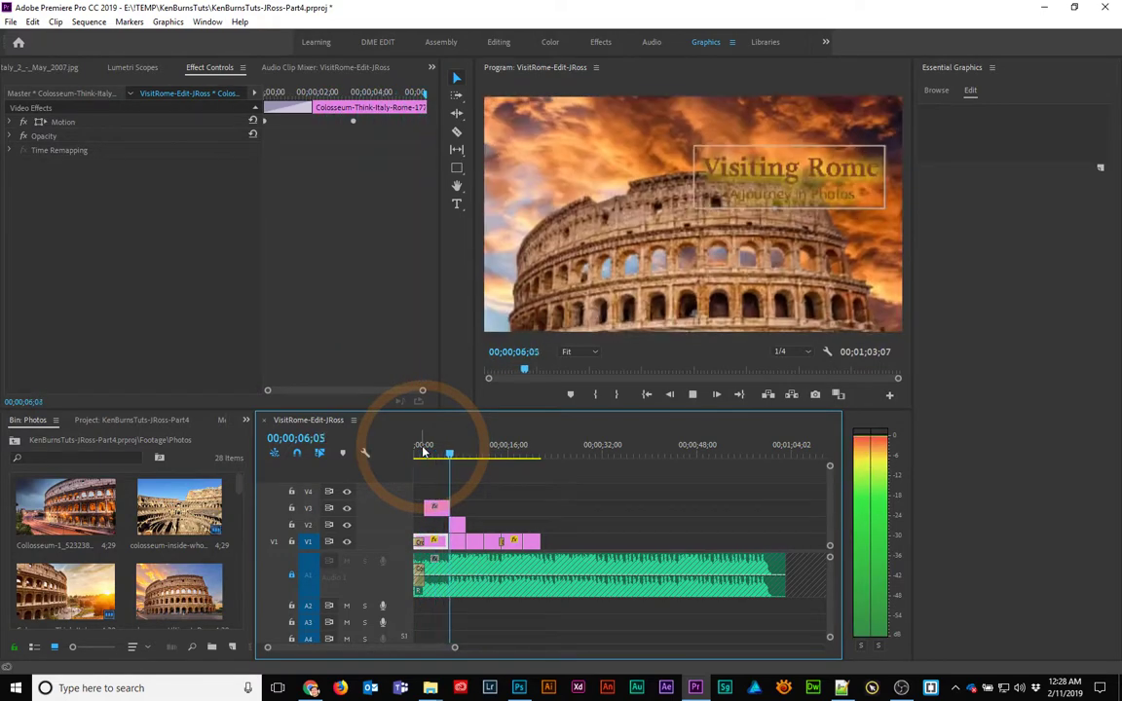
left_click(438, 509)
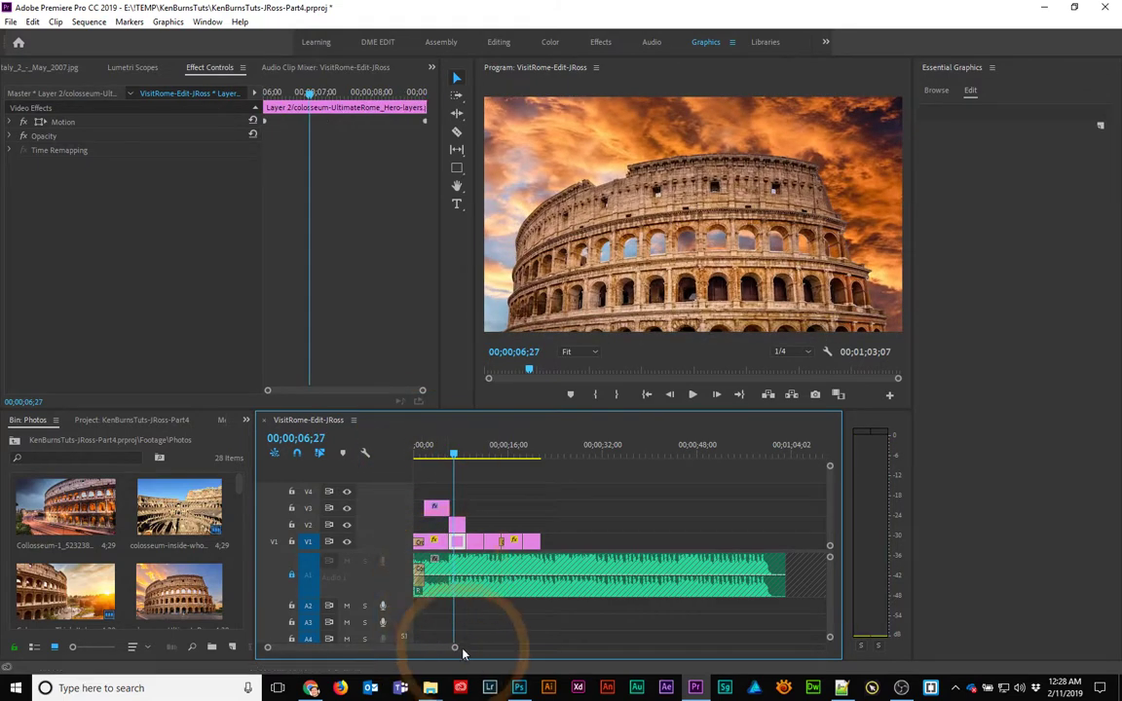
- Align the end of the title graphic exactly with the cut to the layered Colosseum clips and play across the cut
left_click_drag(454, 647, 389, 639)
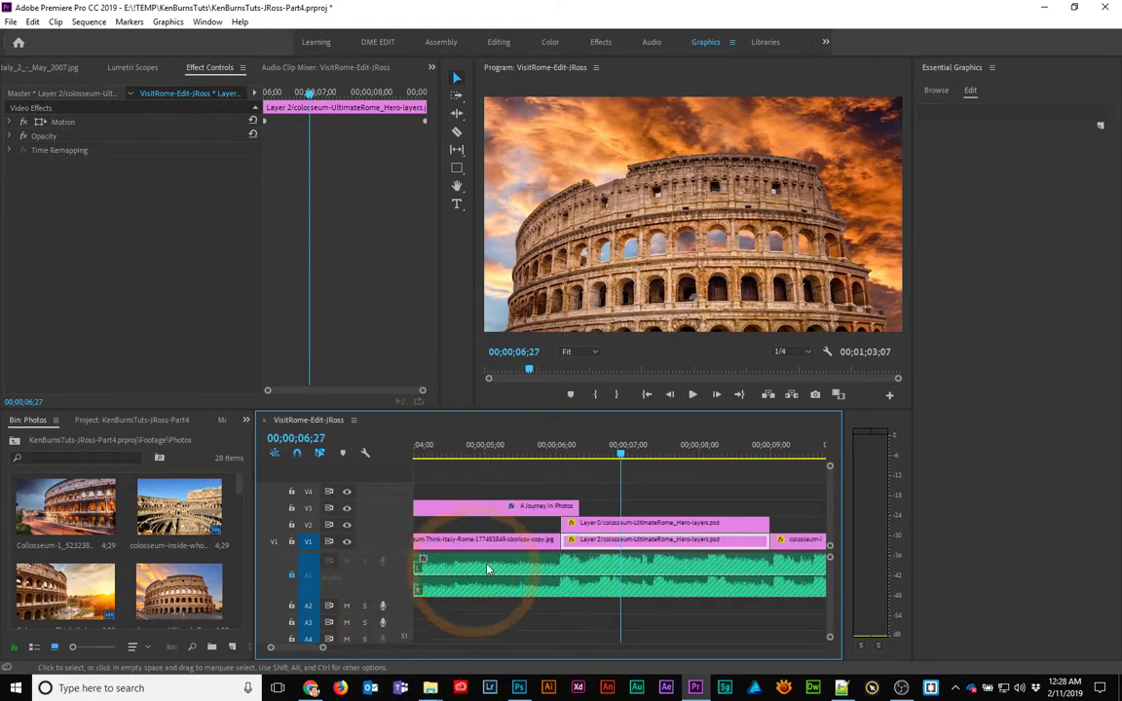
left_click_drag(576, 505, 560, 507)
left_click(541, 449)
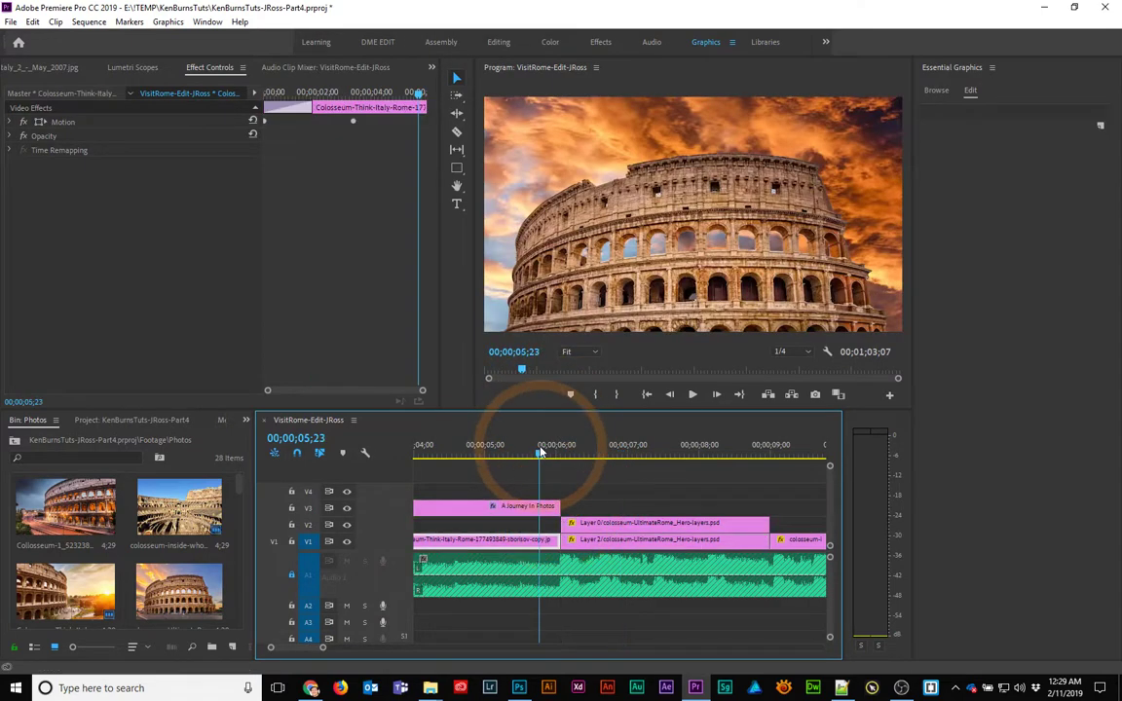
key("space")
key("space")
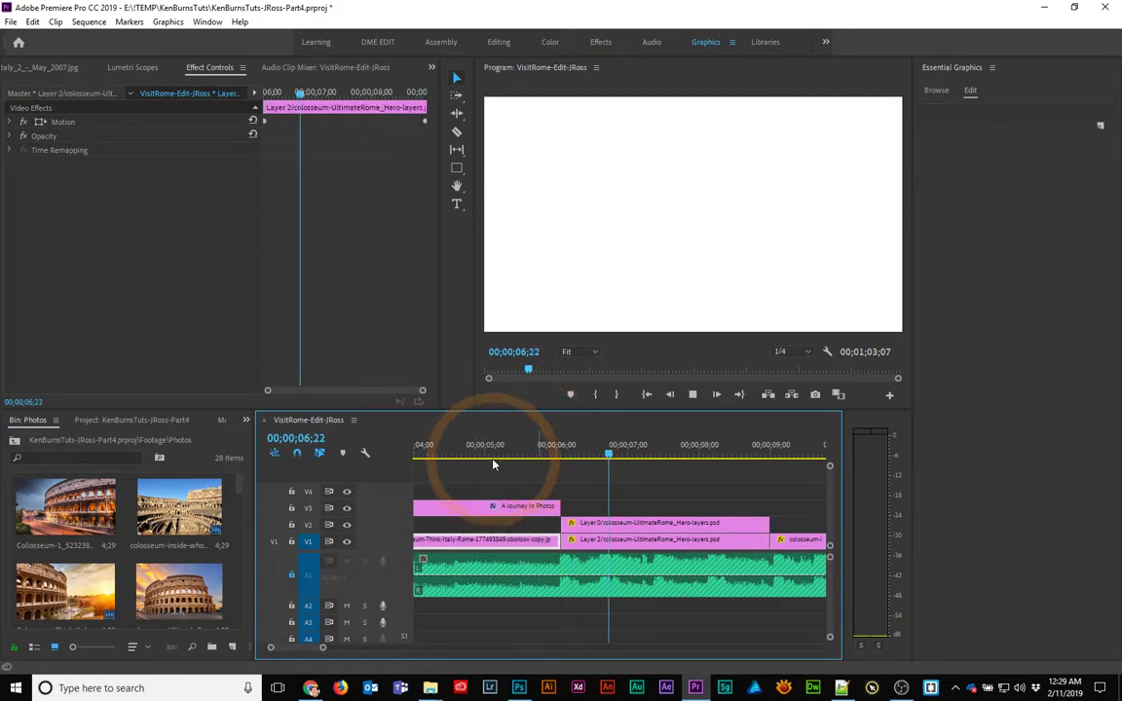
left_click(491, 455)
key("space")
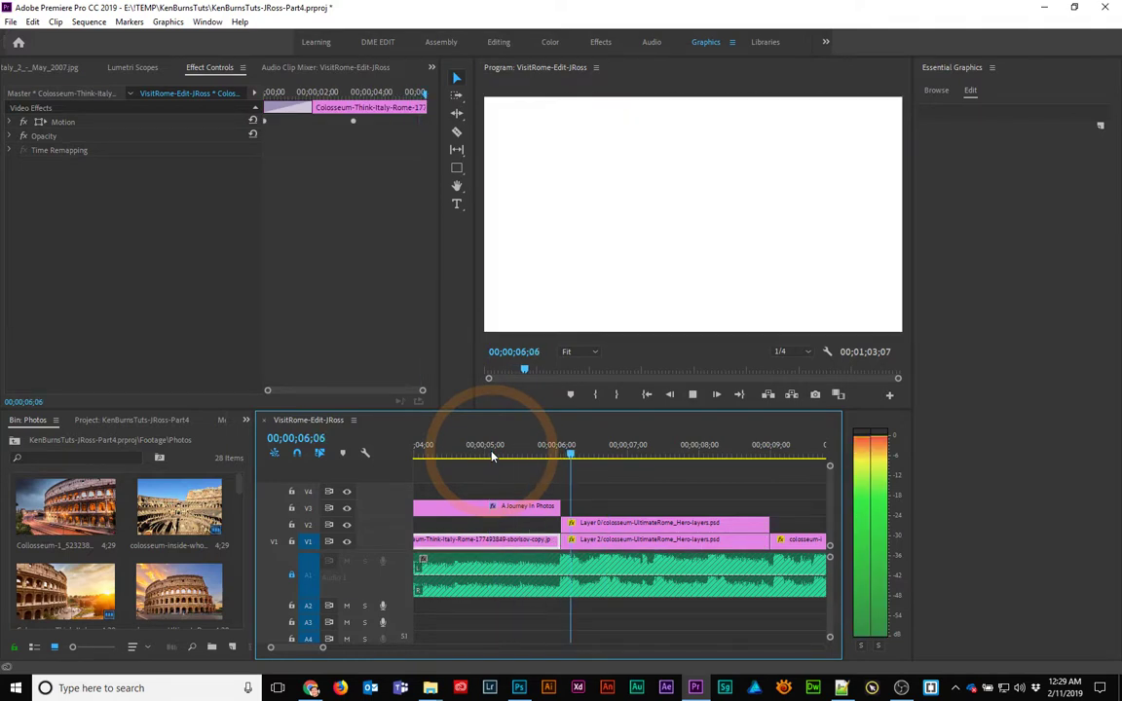
key("space")
- Save the project and play once more from 00;00;05;05 across the end of the title graphic
scroll(532, 498, "down", 1)
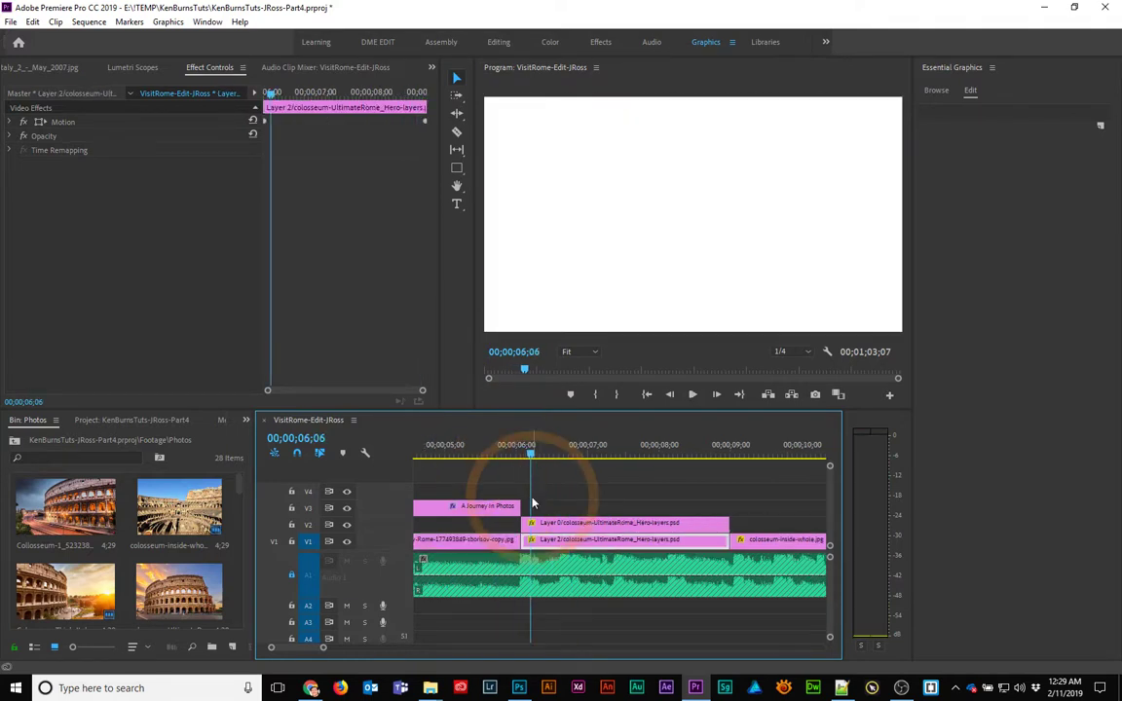
left_click(458, 455)
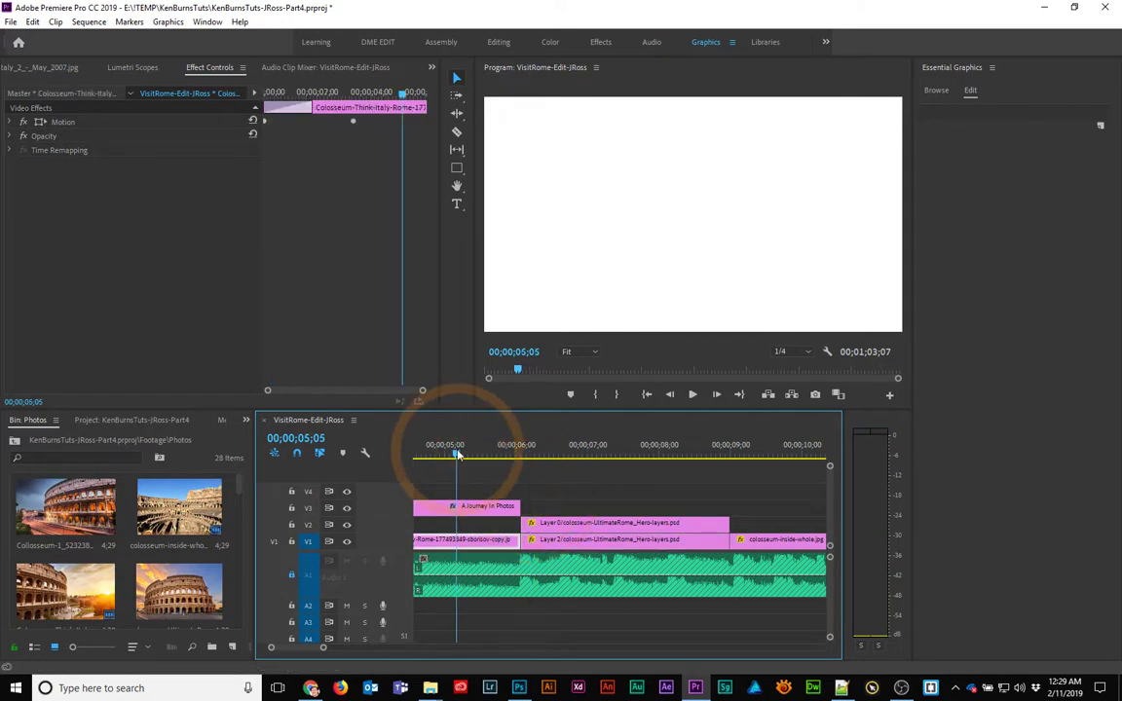
key("ctrl+s")
key("space")
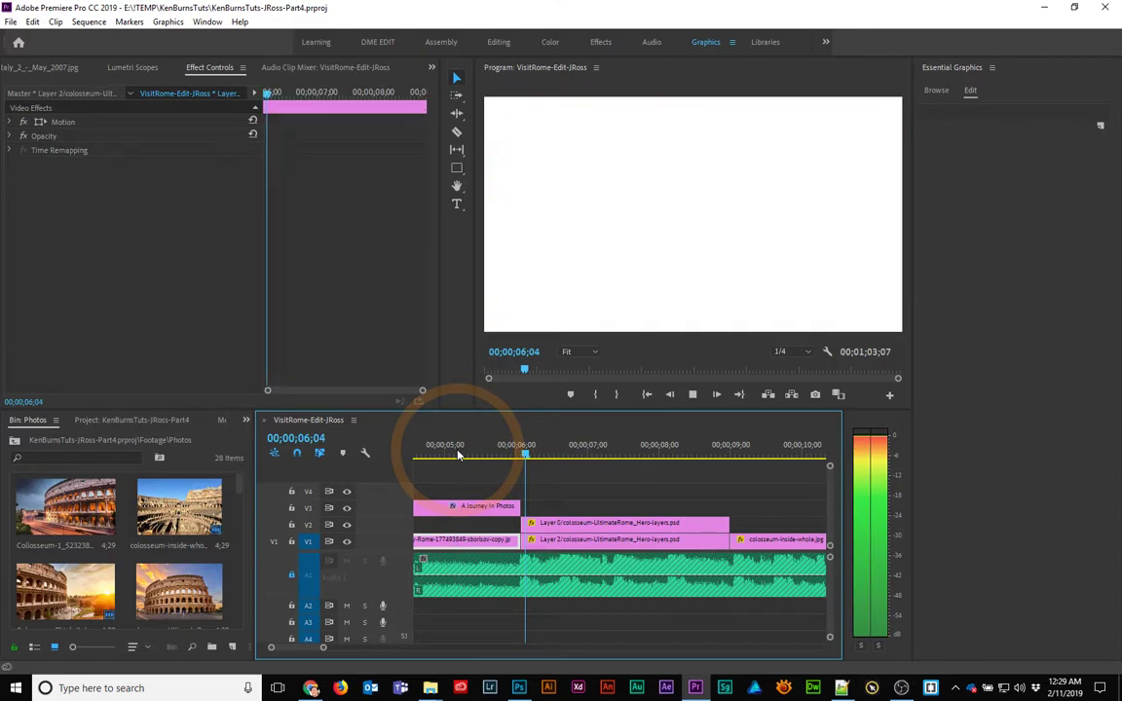
key("space")
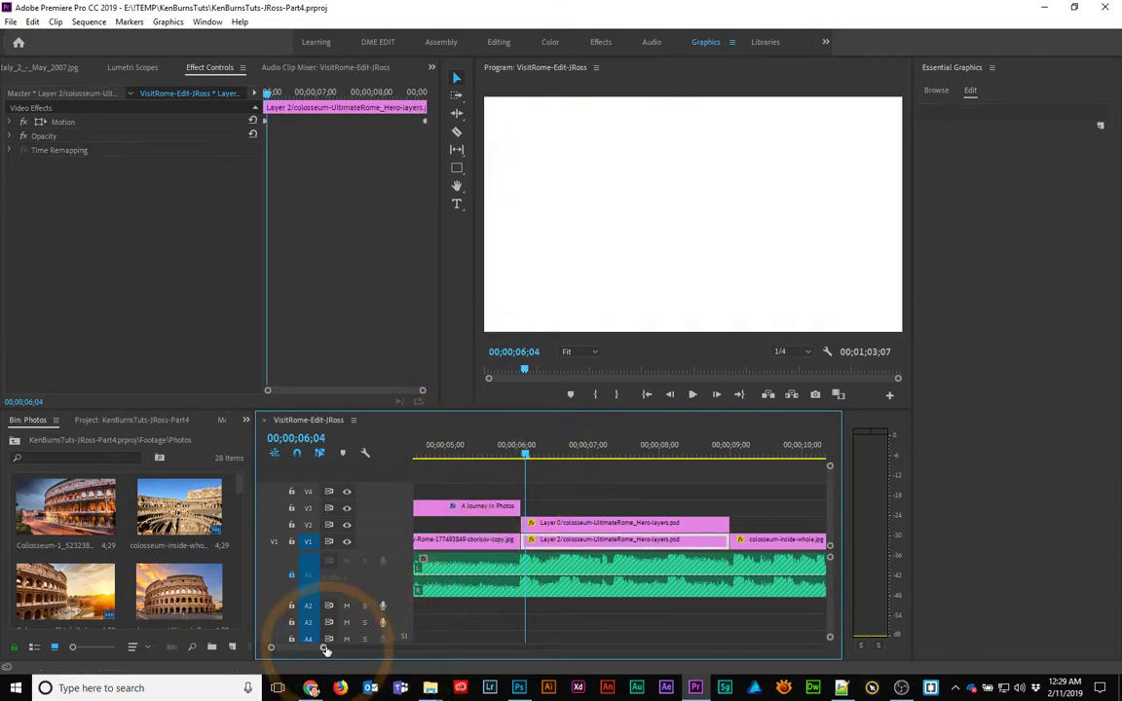
- Place the playhead at 00;00;58;21 and copy all the text of Sources.txt from the KenBurnsTuts folder
left_click_drag(323, 648, 466, 650)
left_click_drag(709, 451, 740, 450)
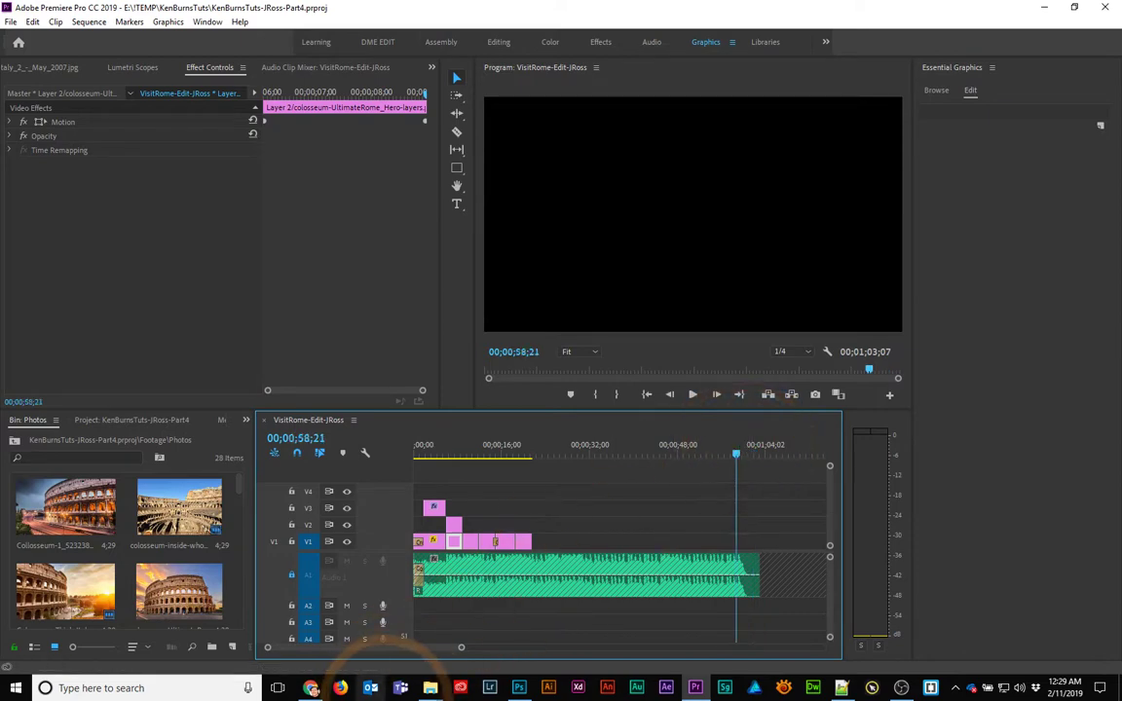
mouse_move(430, 688)
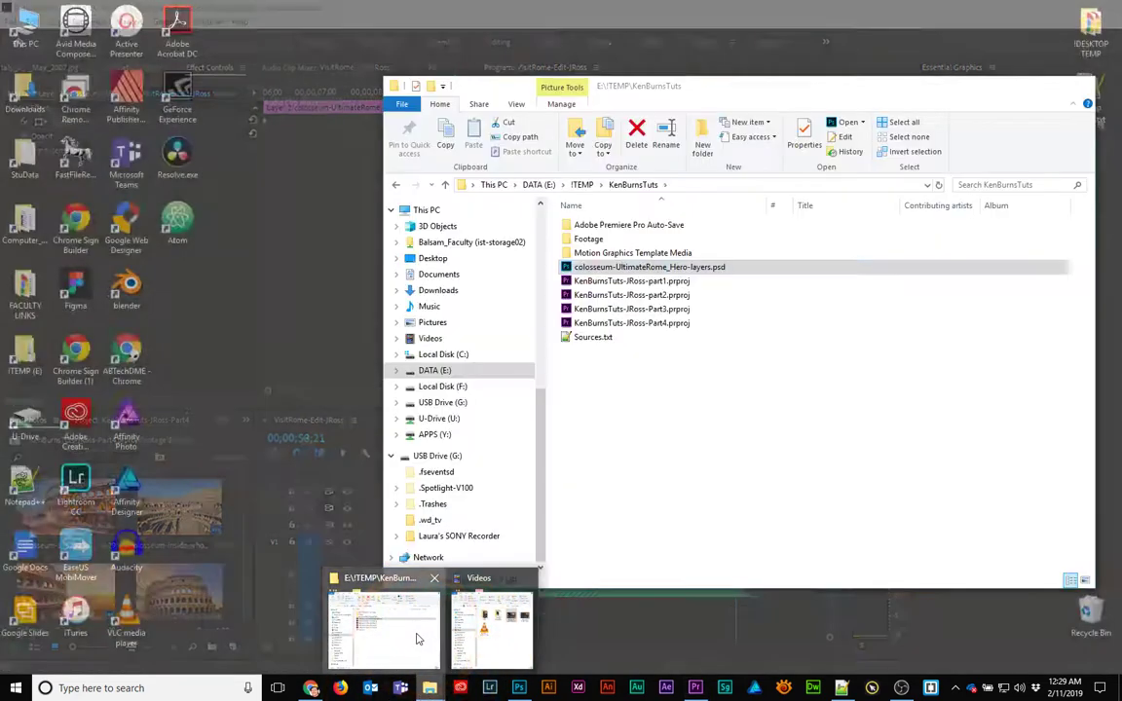
left_click(441, 638)
double_click(596, 303)
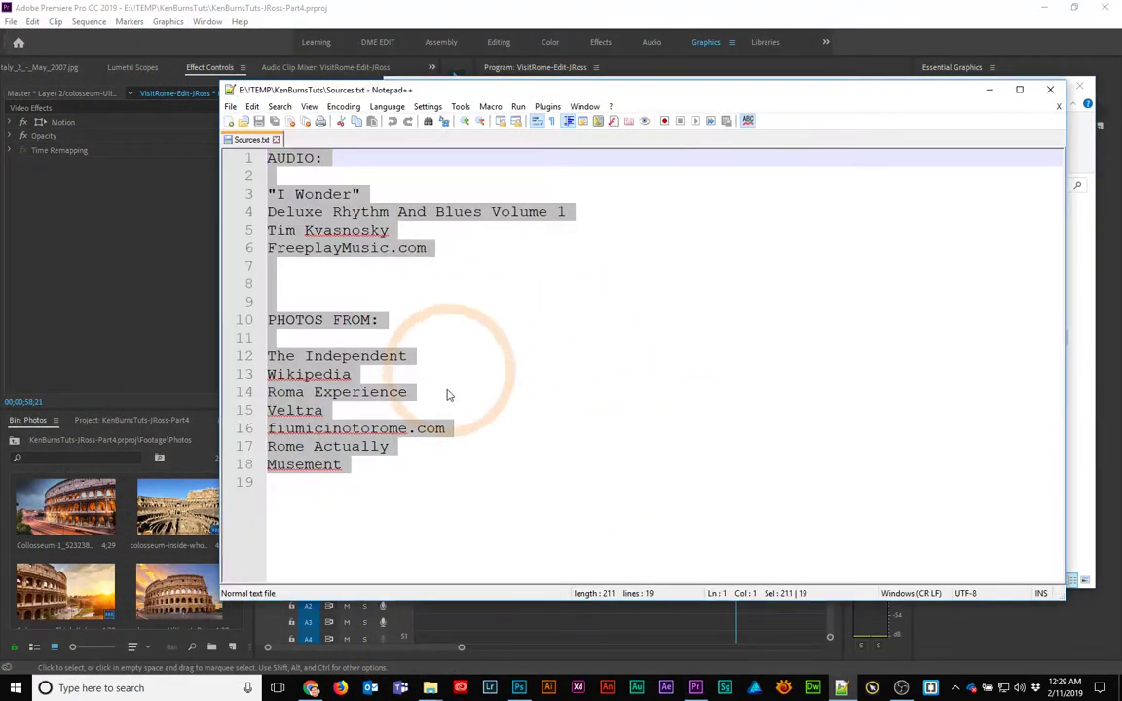
left_click(454, 432)
left_click_drag(394, 489, 241, 157)
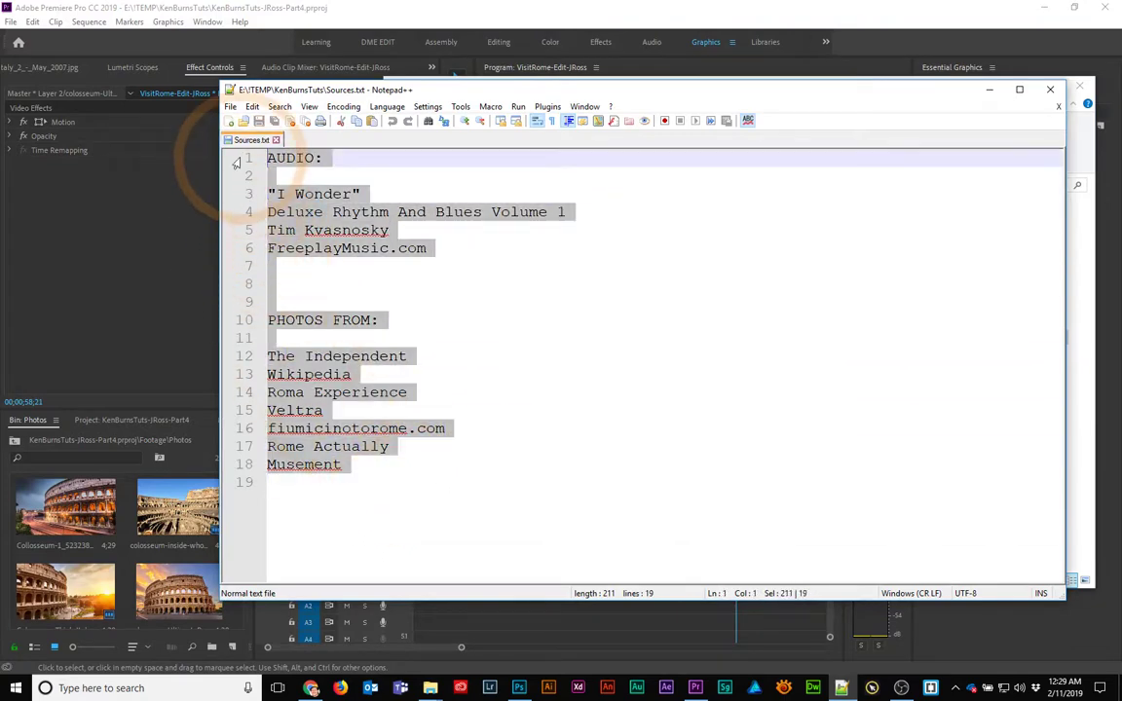
left_click(990, 88)
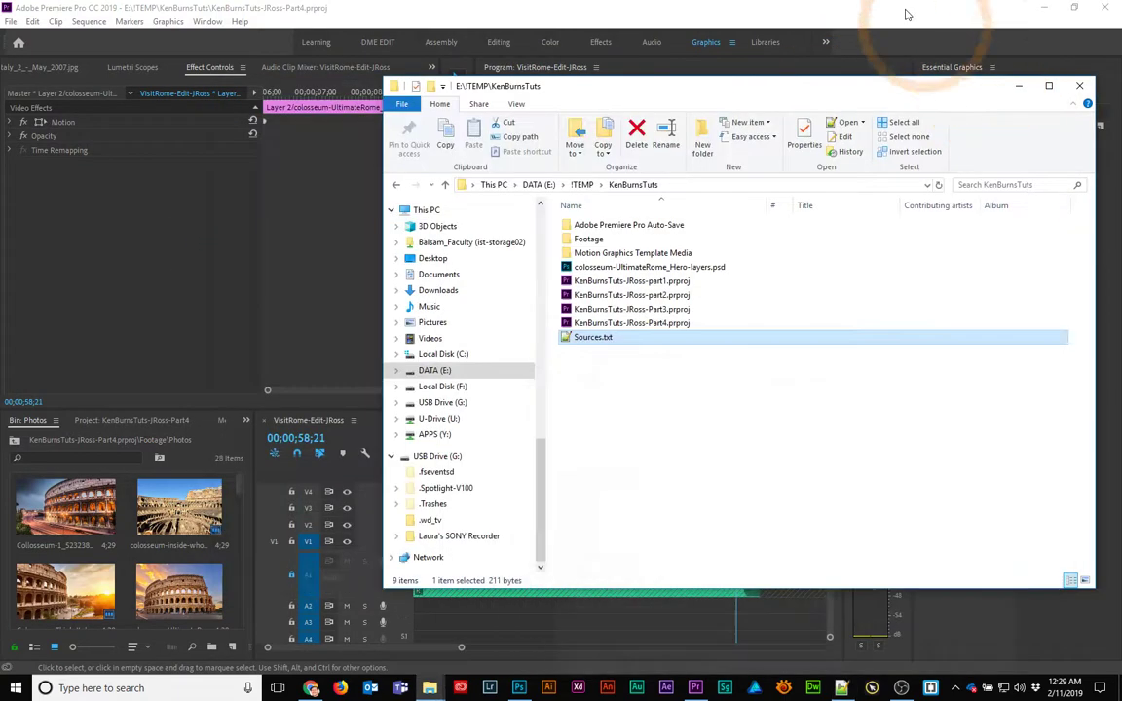
- Switch back to Premiere Pro and paste the copied sources as a new text graphic at 00;00;58;21
left_click(893, 7)
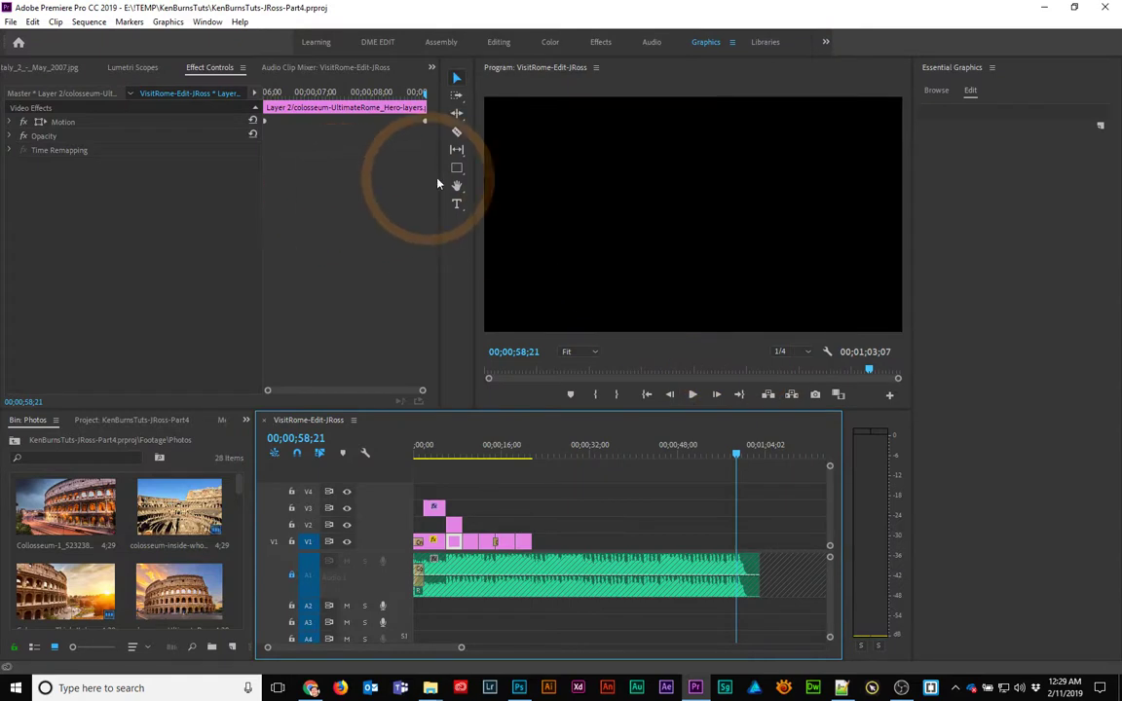
left_click_drag(455, 205, 492, 205)
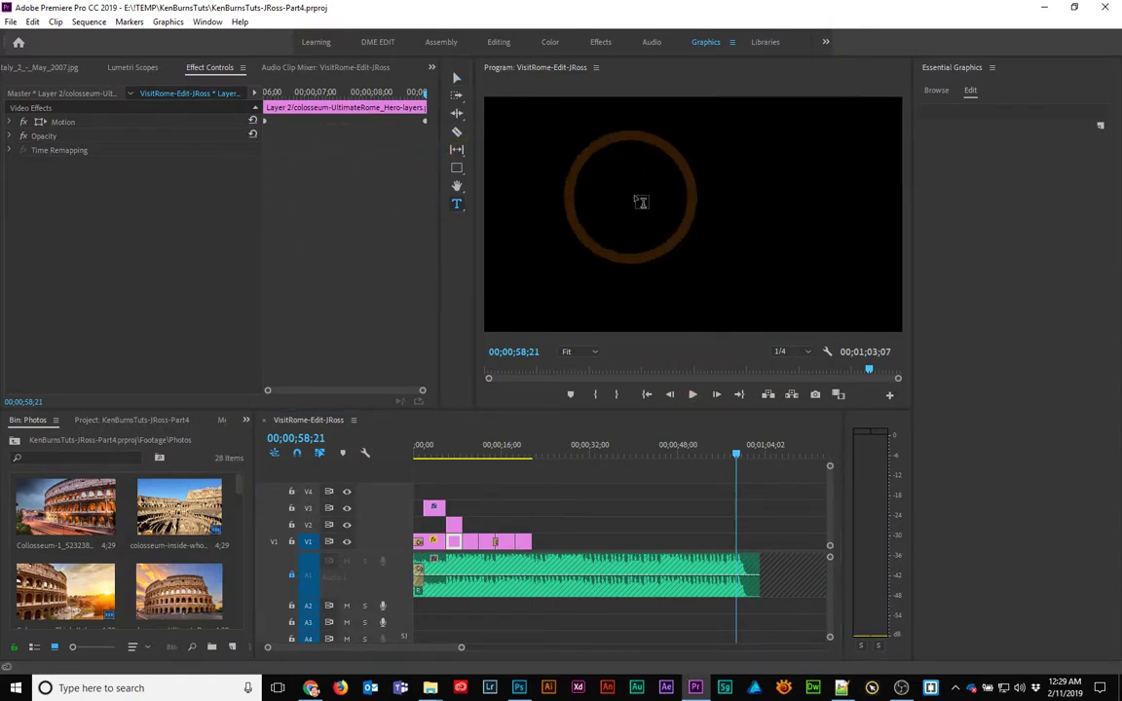
left_click(576, 143)
key("ctrl+v")
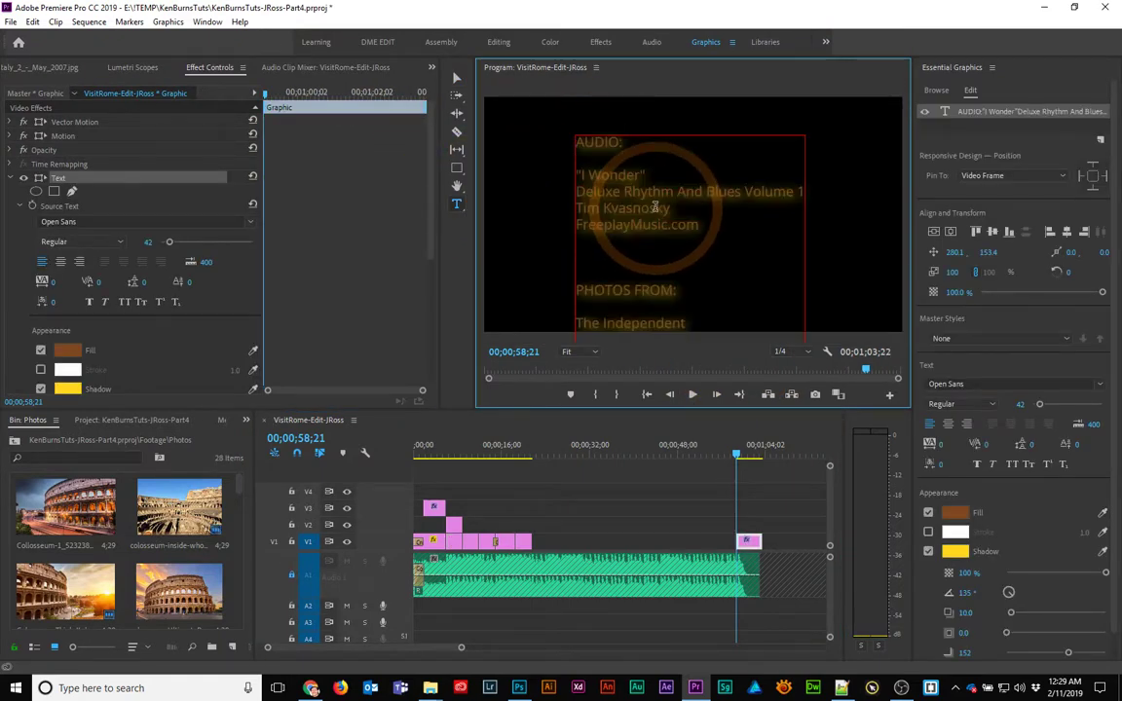
- Give all of the credits text a white FFFFFF fill and turn off its shadow
key("ctrl+a")
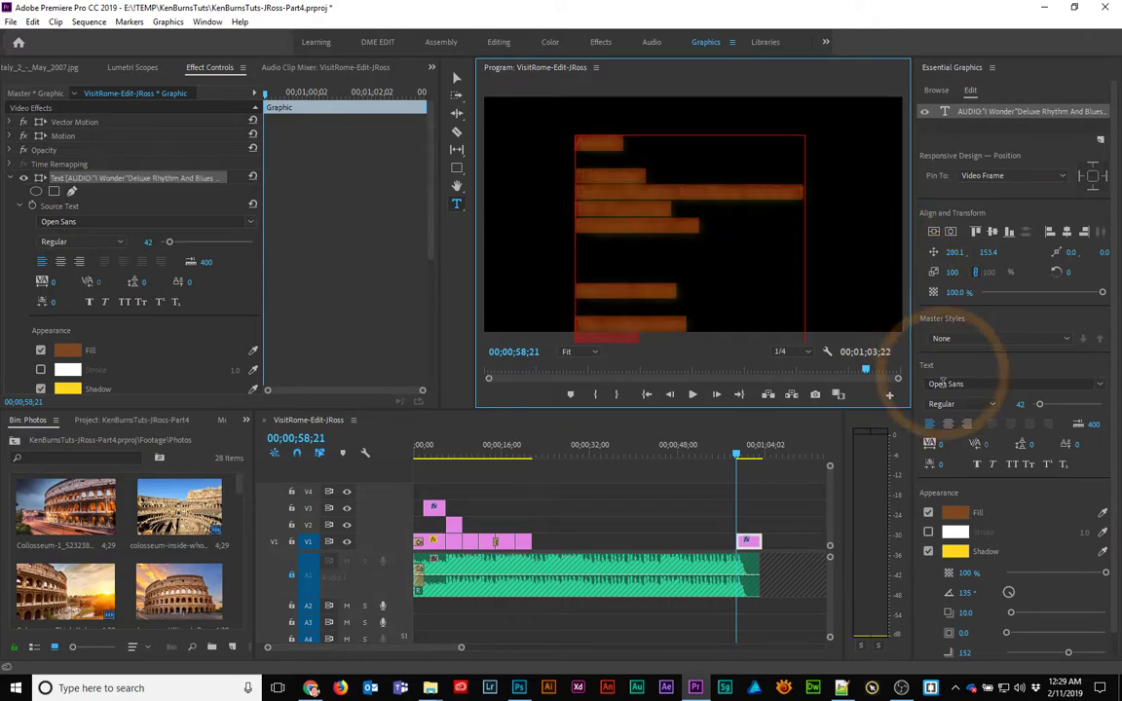
left_click(955, 512)
left_click_drag(486, 415, 390, 450)
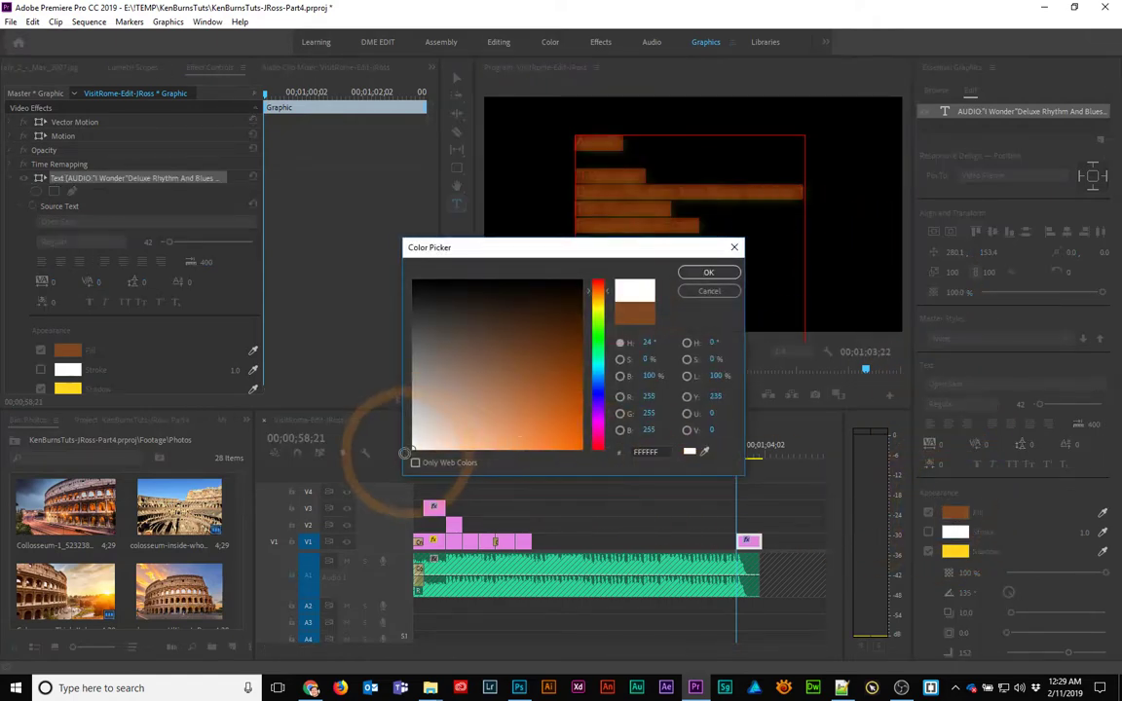
left_click(708, 273)
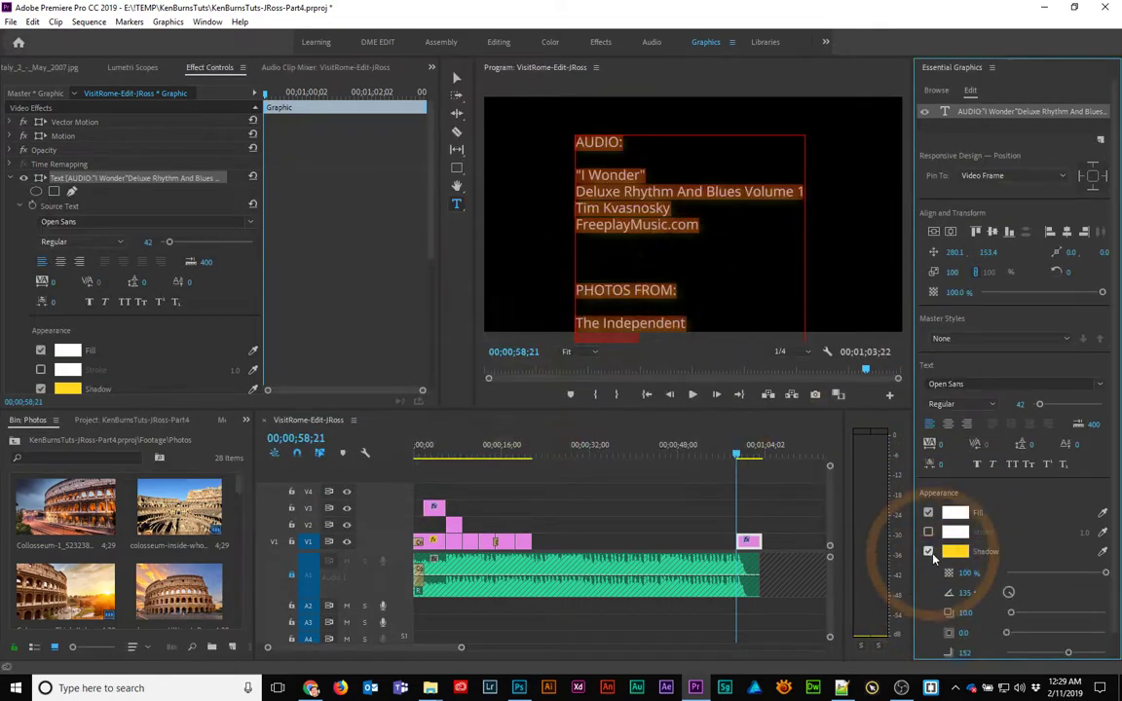
left_click(928, 551)
- Center-align all lines of the credits text
left_click(616, 234)
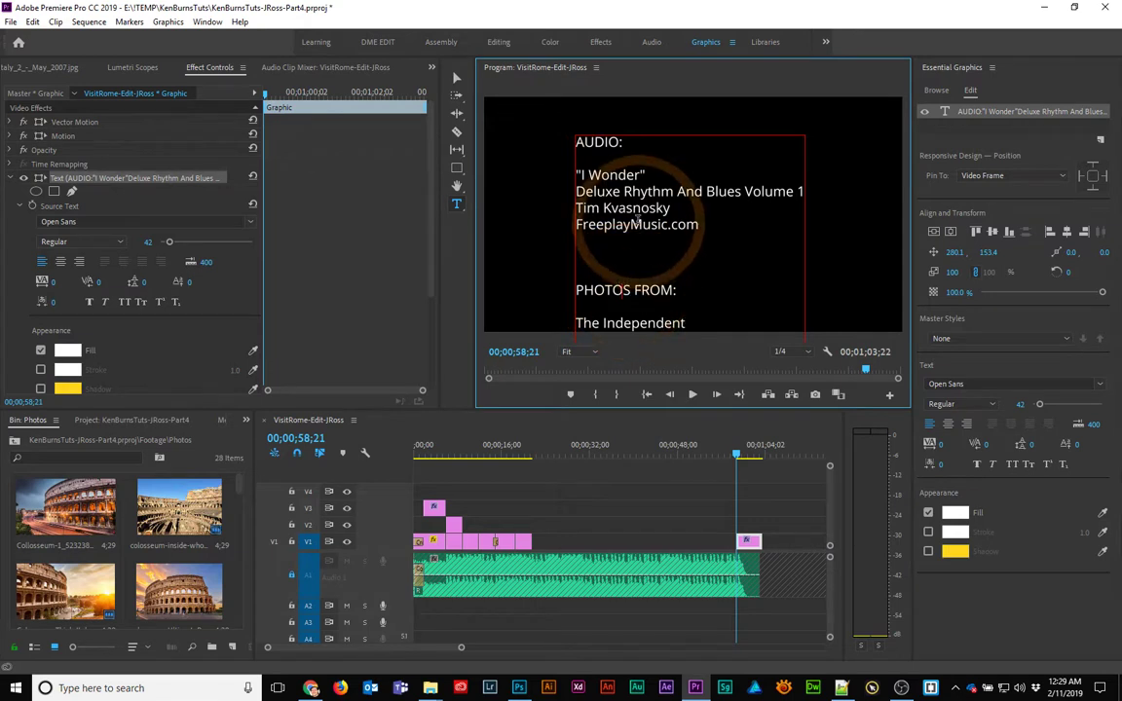
key("ctrl+a")
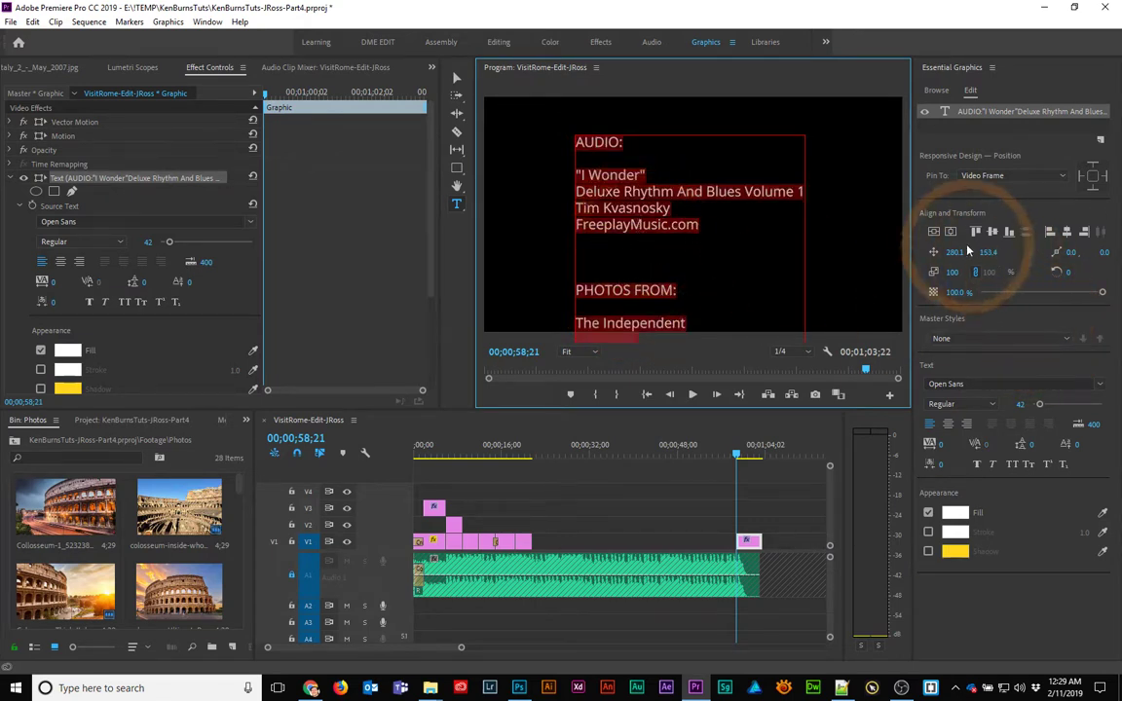
left_click(948, 424)
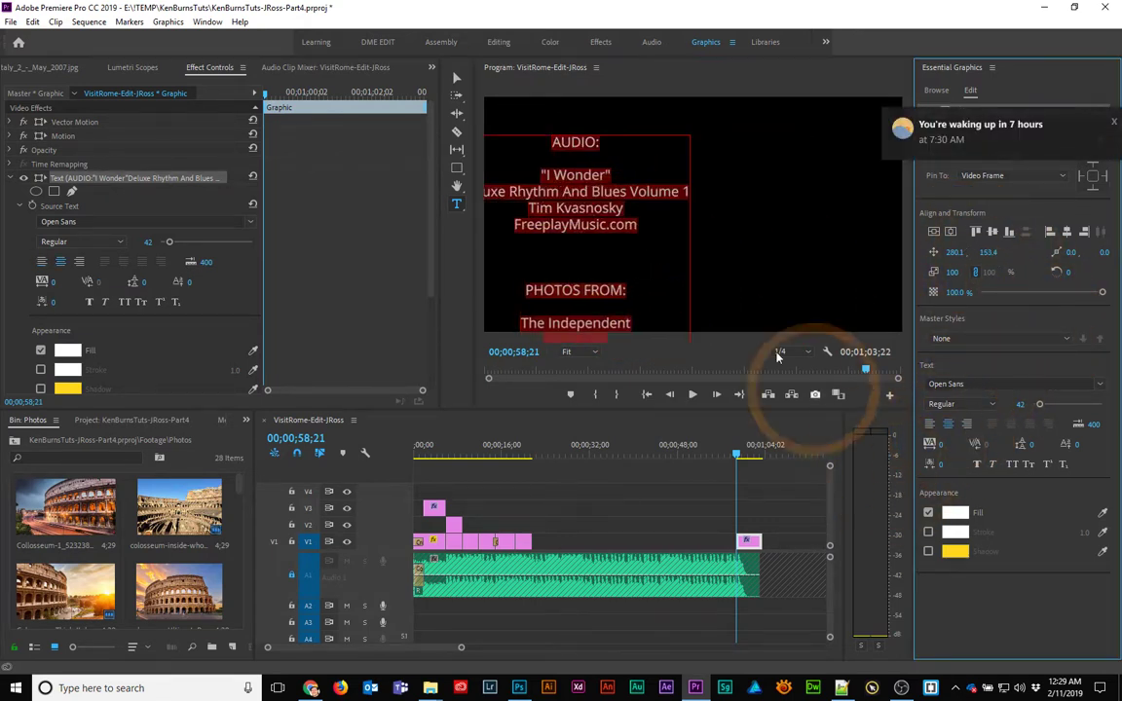
- Move the credits text to the middle of the frame, at about 645.0, 131.4, and scale it down to 95%
left_click(457, 78)
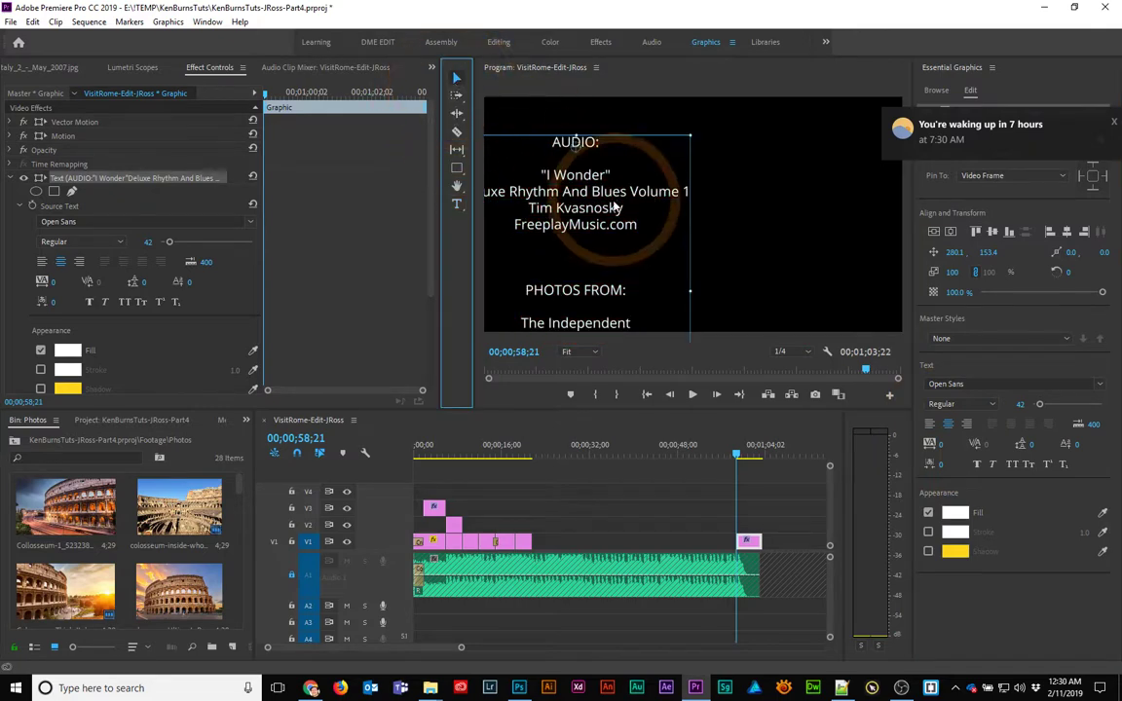
left_click_drag(626, 205, 724, 201)
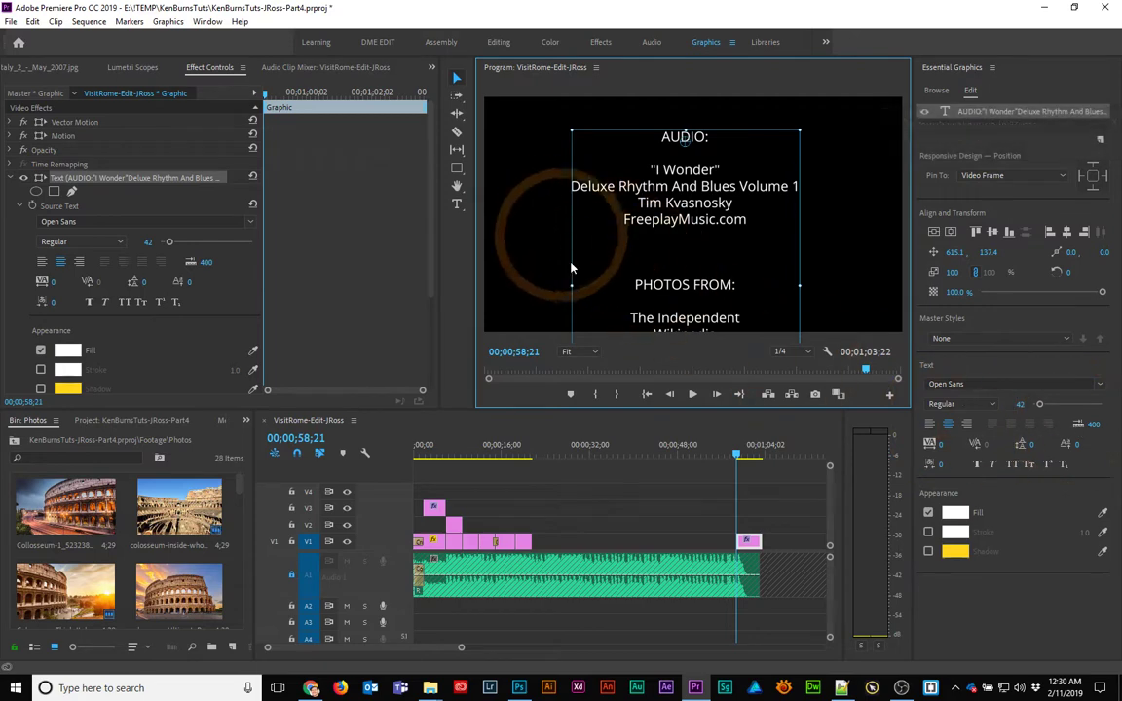
mouse_move(569, 284)
left_mouse_down()
mouse_move(487, 276)
mouse_move(576, 280)
left_mouse_up()
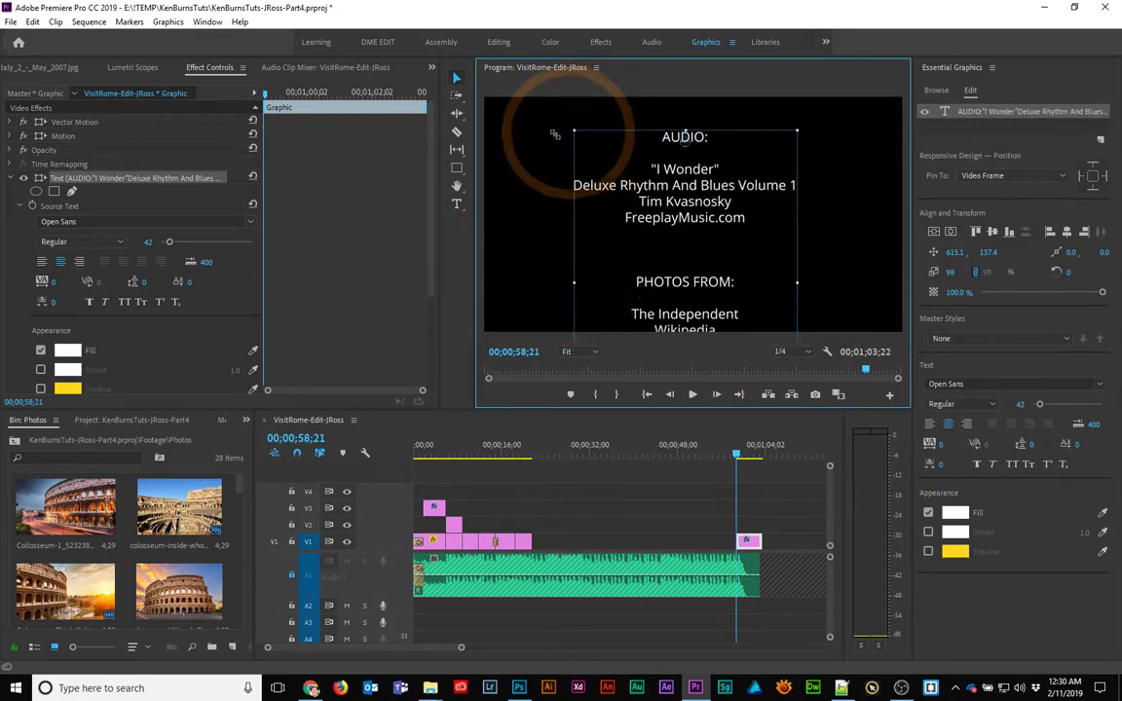
mouse_move(682, 207)
left_mouse_down()
mouse_move(690, 194)
mouse_move(692, 206)
left_mouse_up()
- Pin the credits text to the top and bottom edges of the video frame and nudge it to about 653.0, 129.4
left_click(1087, 185)
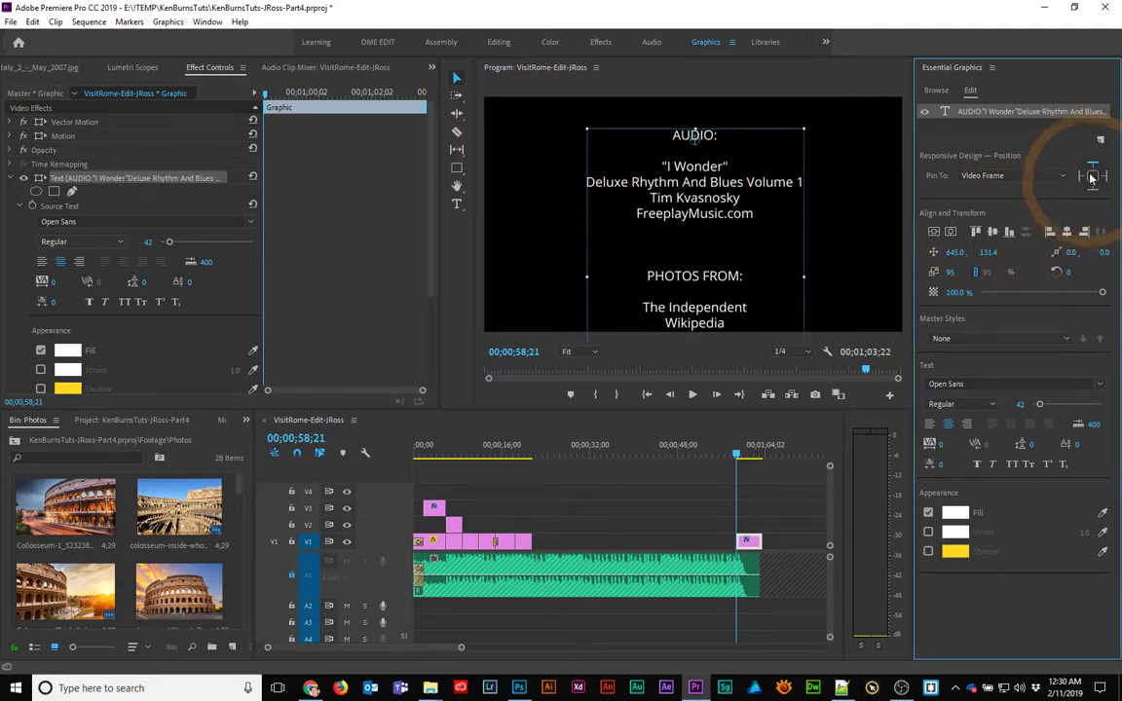
left_click(1093, 169)
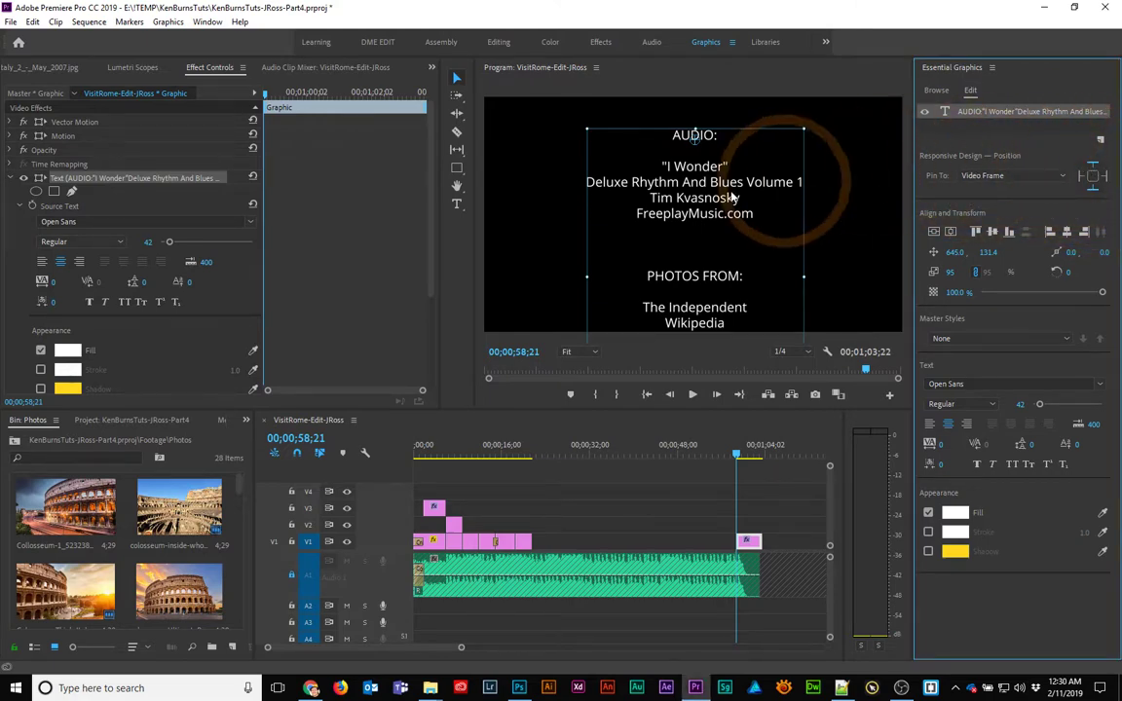
mouse_move(709, 198)
left_mouse_down()
mouse_move(720, 181)
mouse_move(713, 201)
left_mouse_up()
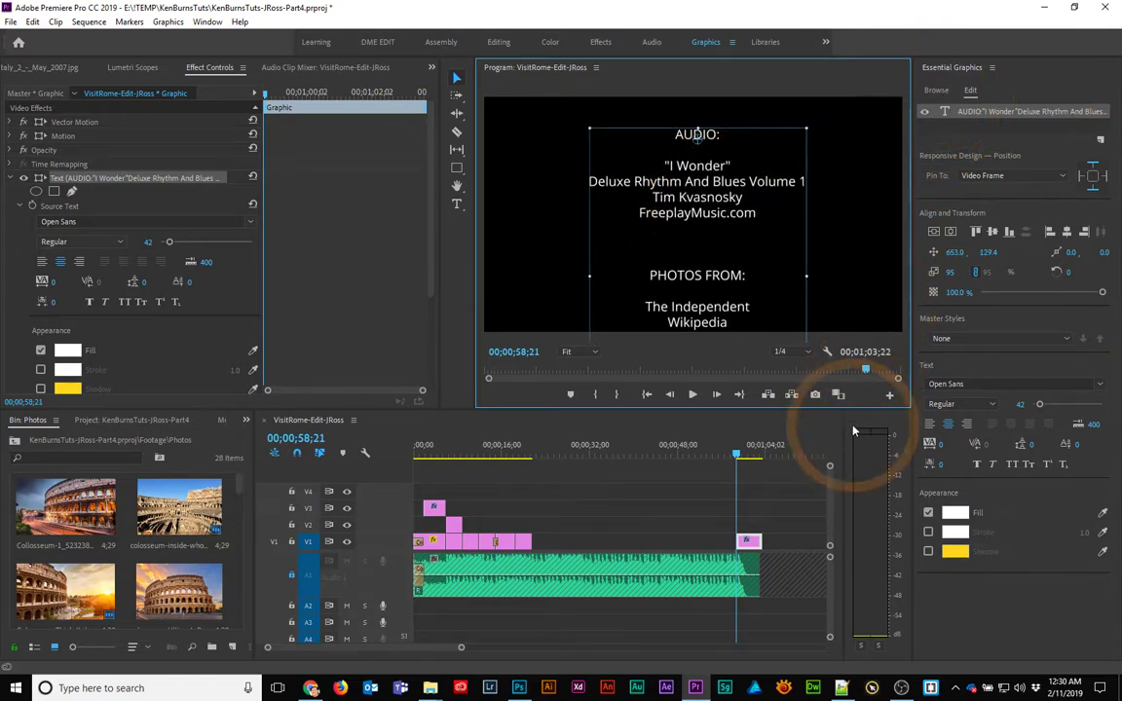
- Nudge the credits text to about 657.0, 129.4 and deselect the text layer, keeping the credits graphic clip selected
left_click(841, 323)
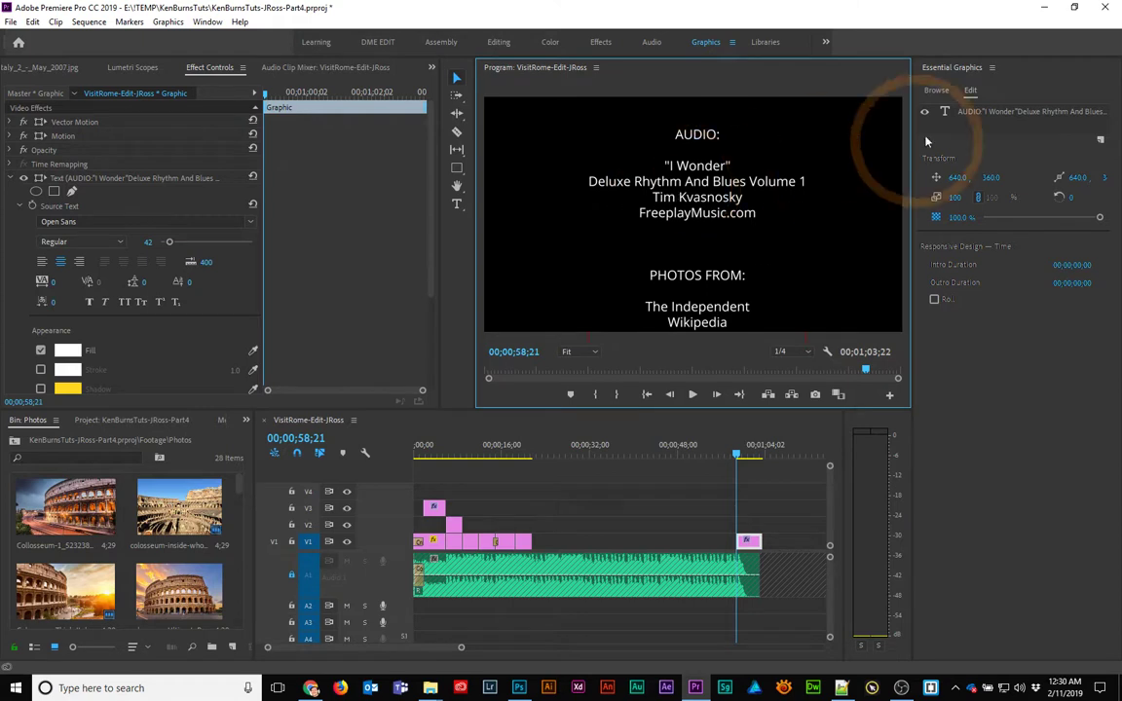
left_click(764, 201)
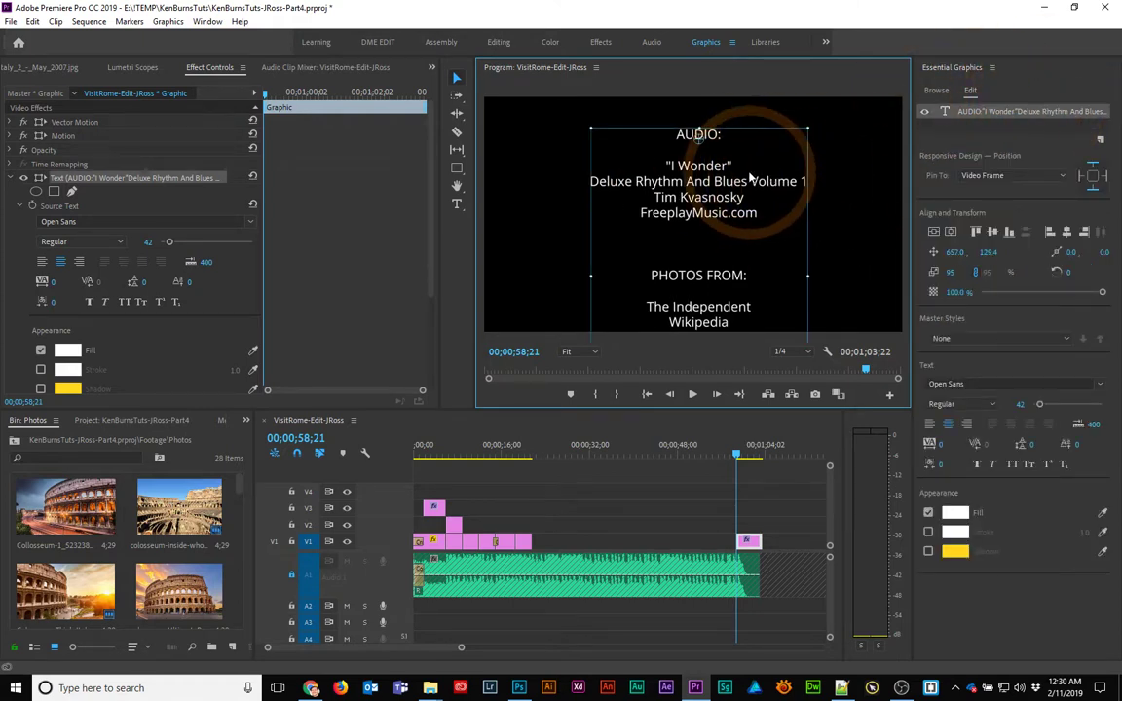
left_click(832, 188)
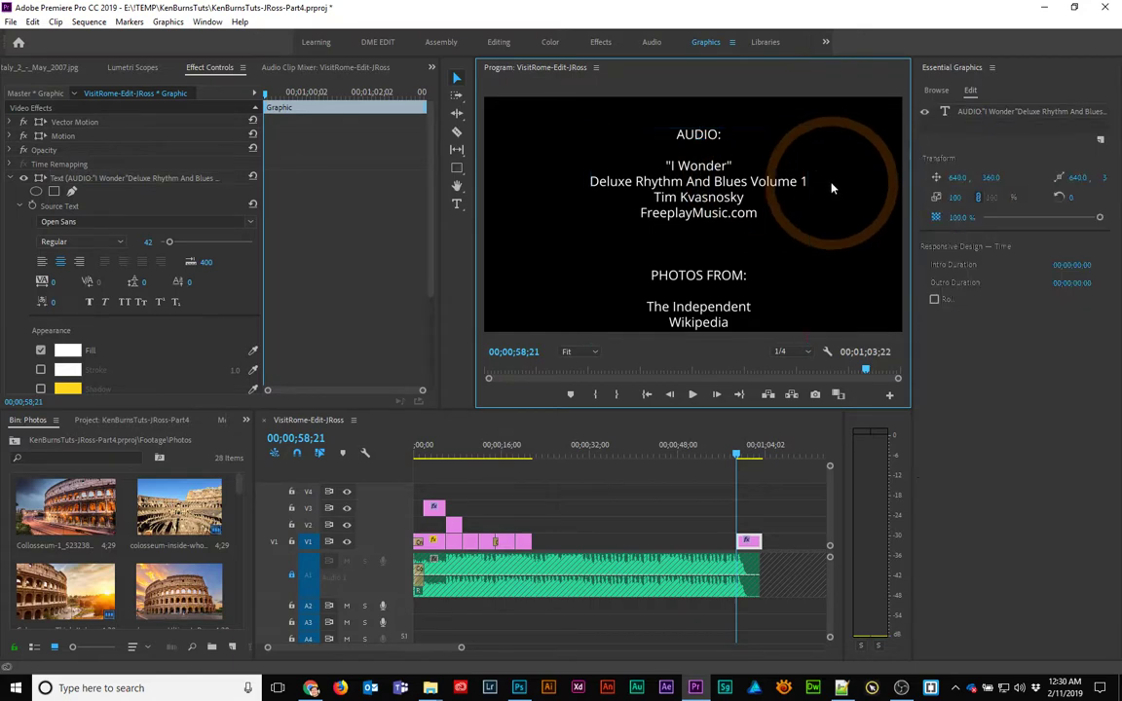
left_click(751, 546)
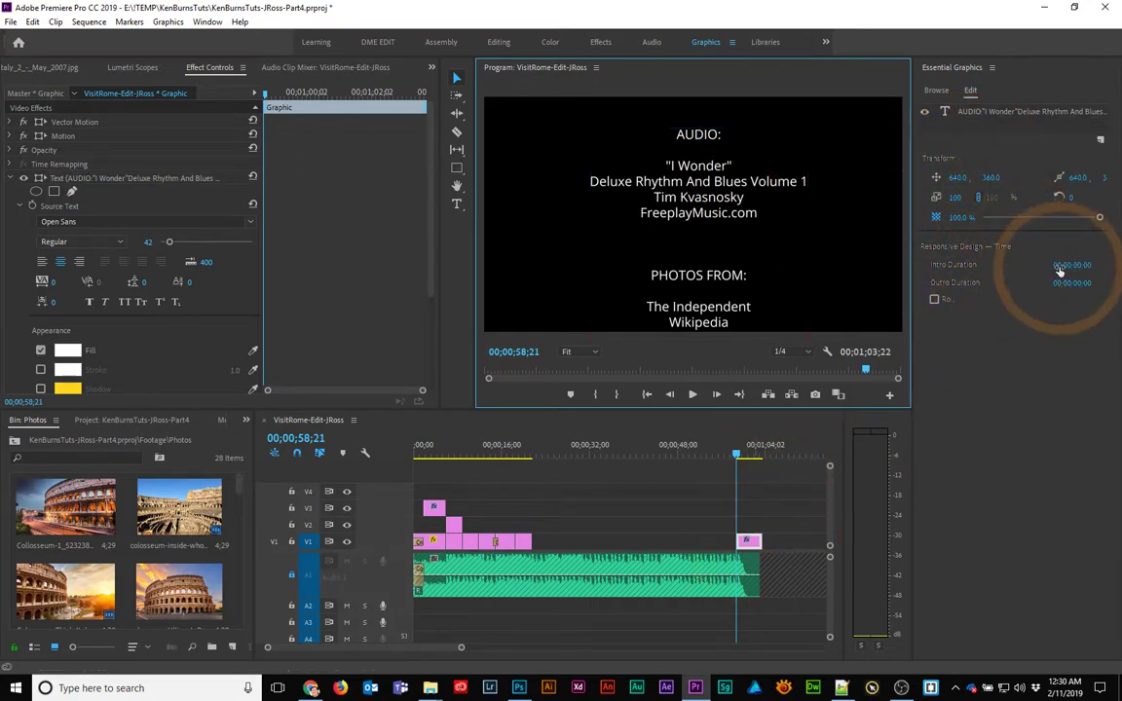
- Make the credits graphic roll, starting and ending offscreen, and play back the sequence from 00;00;51;12
left_click(935, 300)
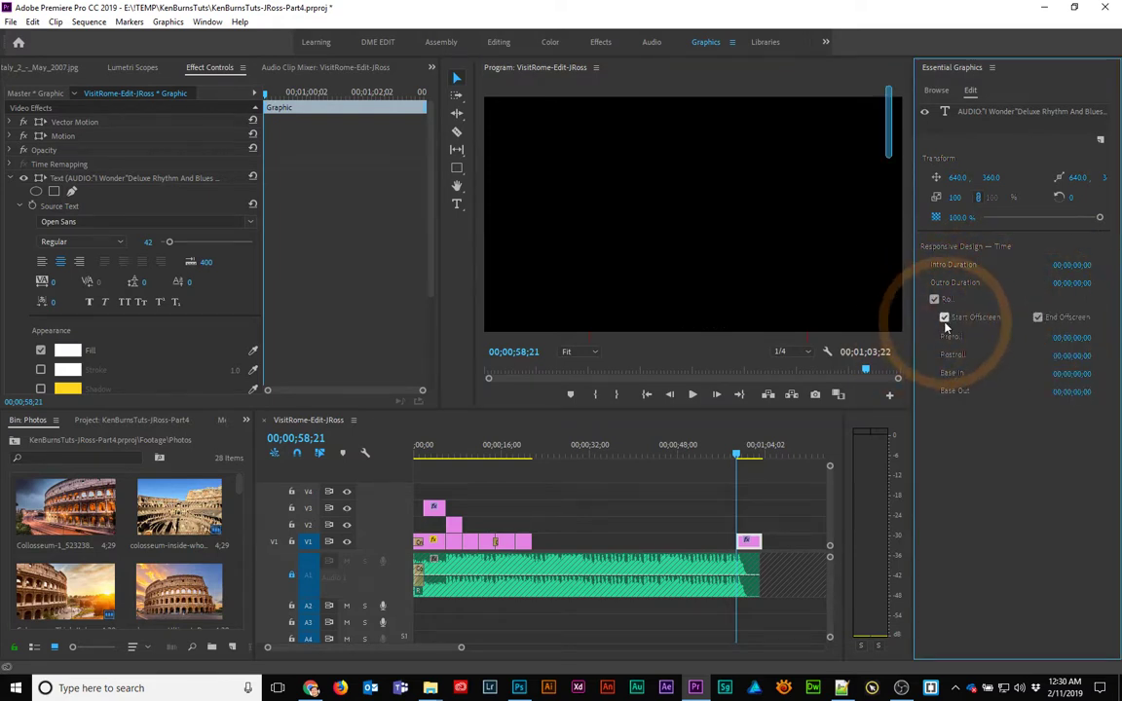
left_click_drag(889, 125, 698, 459)
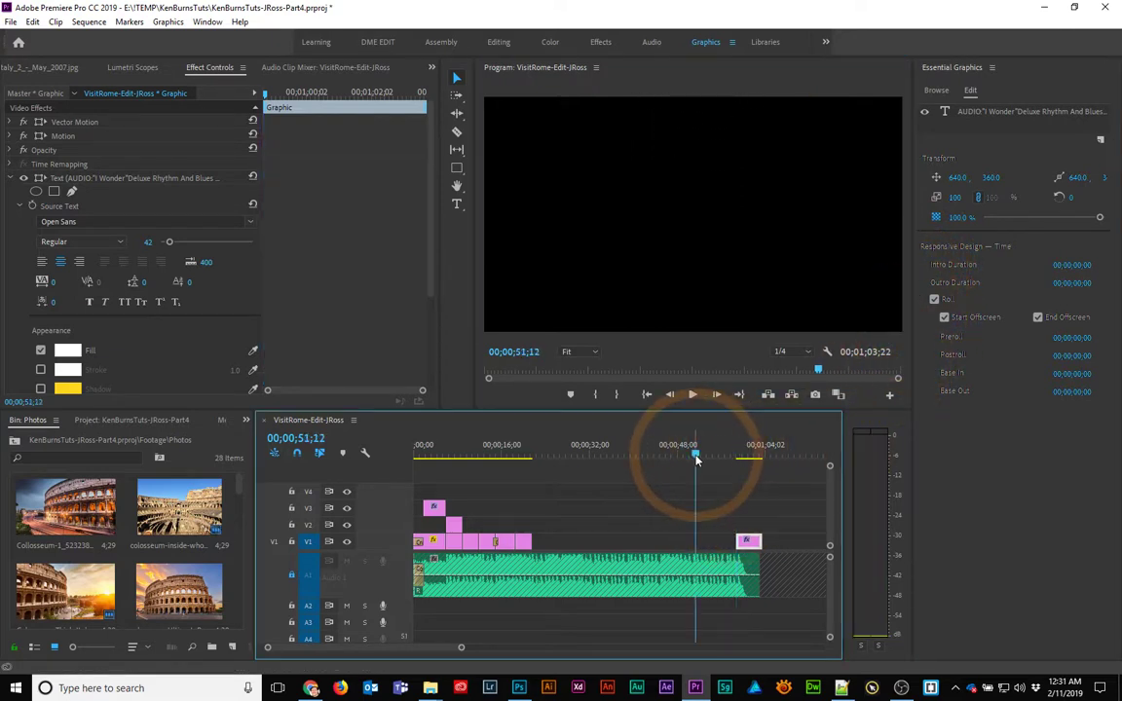
key("space")
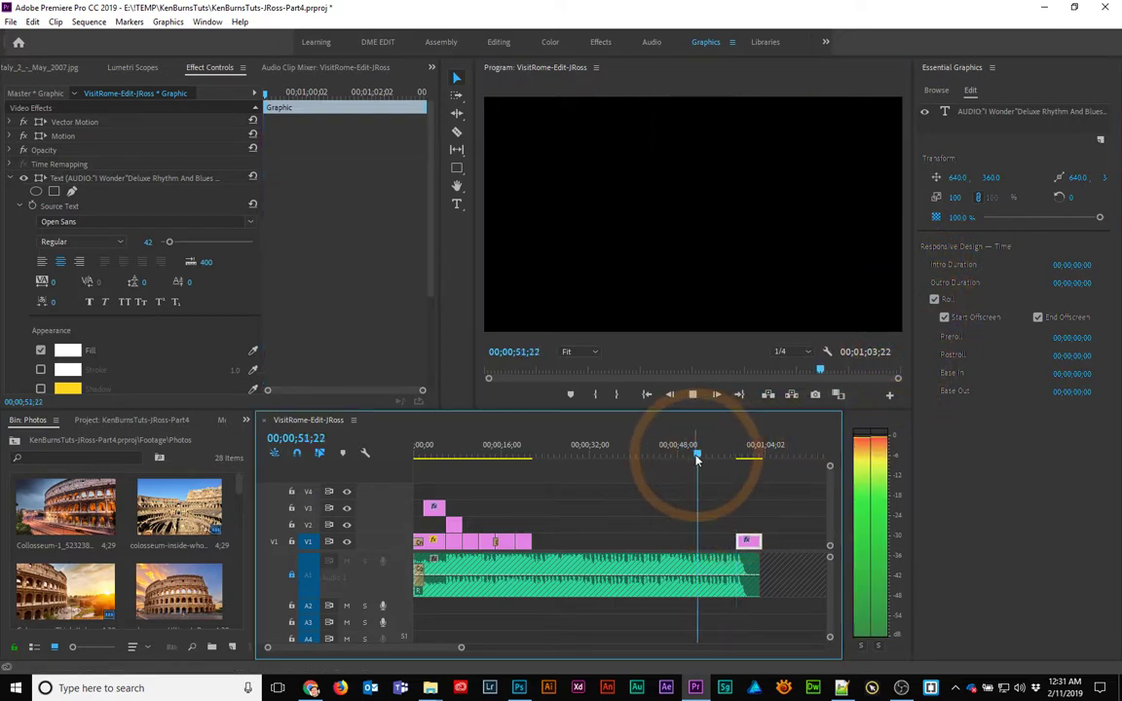
key("space")
- Move the credits clip on V1 to start at 00;01;01;23, then unlock the music track and trim the song's end to that point
left_click_drag(746, 548, 762, 548)
left_click(764, 580)
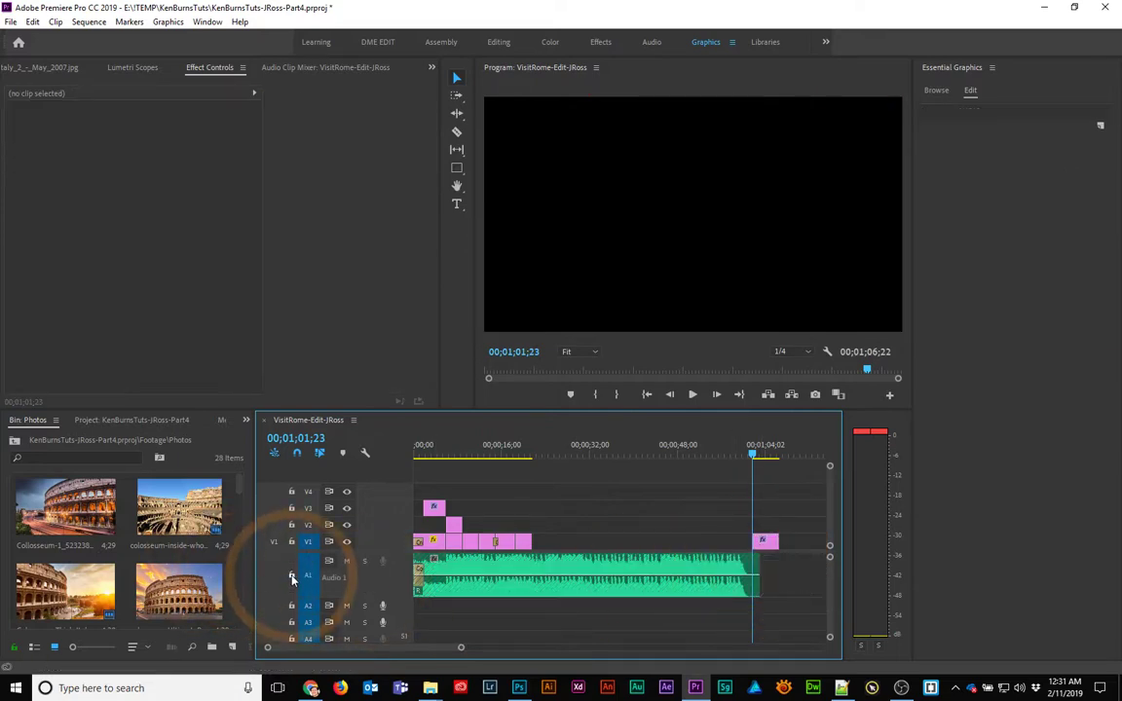
left_click(742, 573)
left_click_drag(755, 565, 750, 574)
left_click(748, 566)
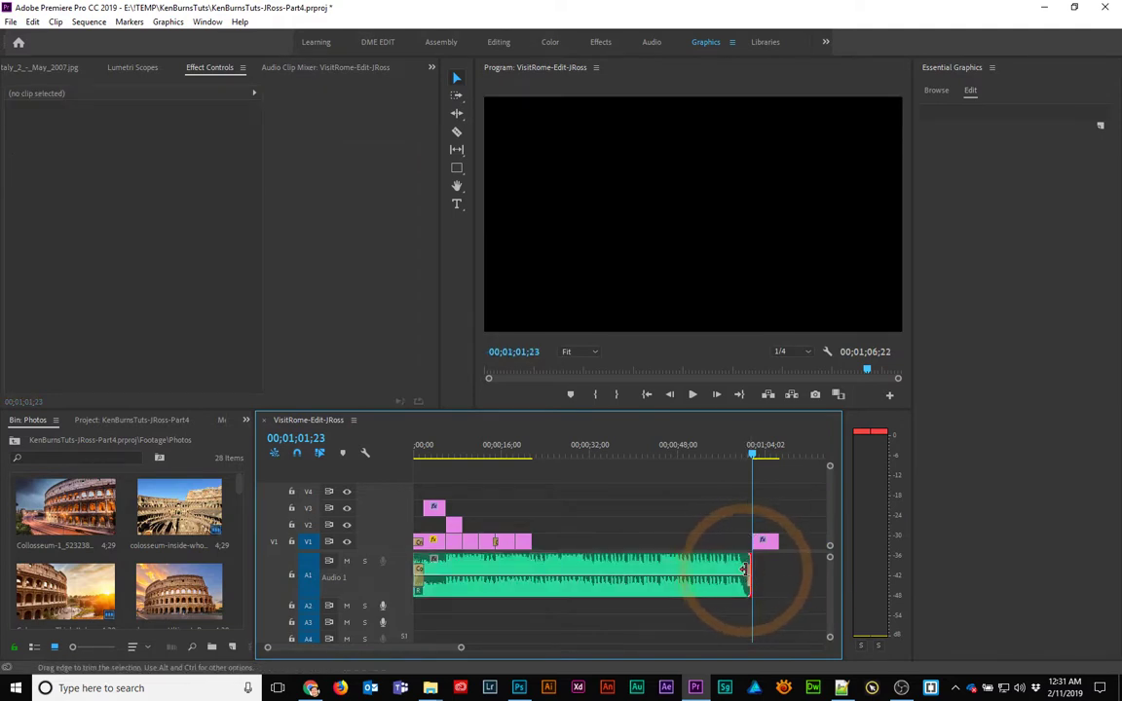
- Lengthen the Constant Power fade at the end of the music to 00;00;13;19 and play it back
left_click(749, 576)
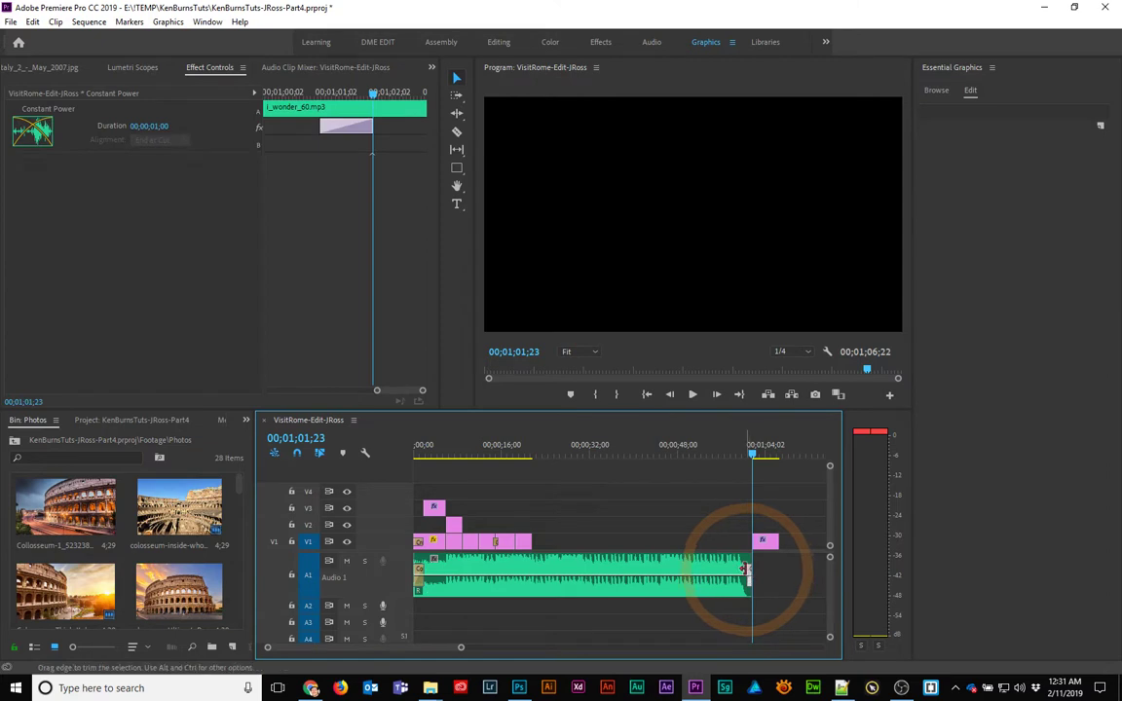
left_click(301, 131)
left_click_drag(323, 127, 273, 127)
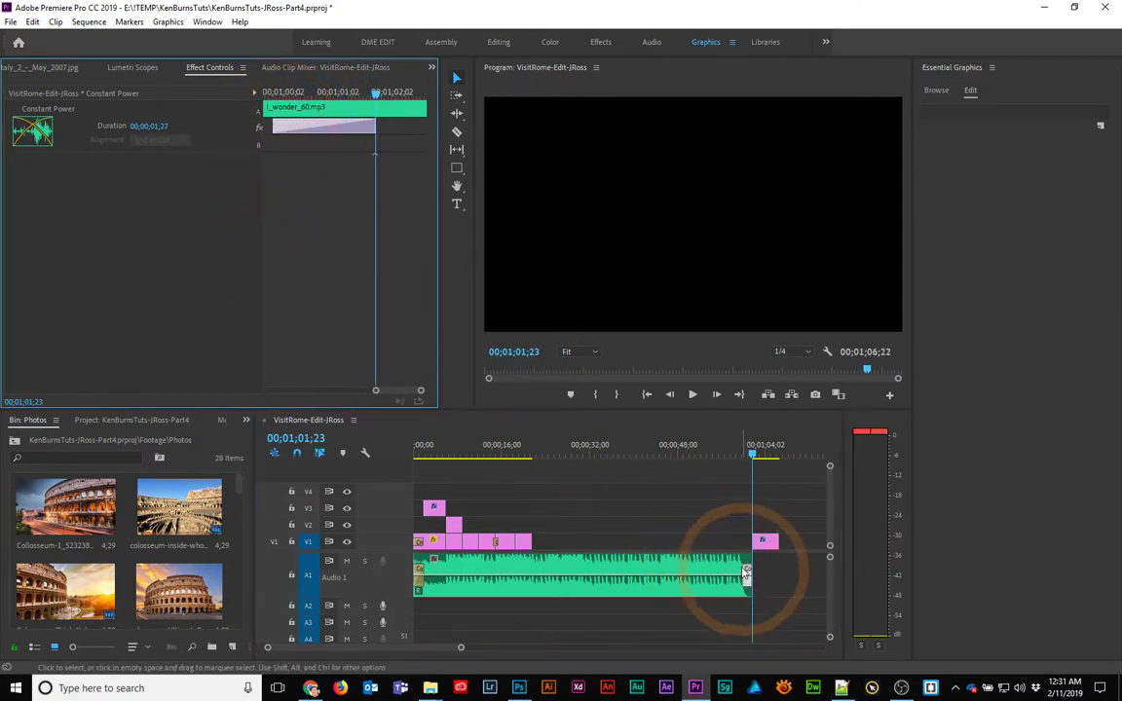
left_click(748, 579)
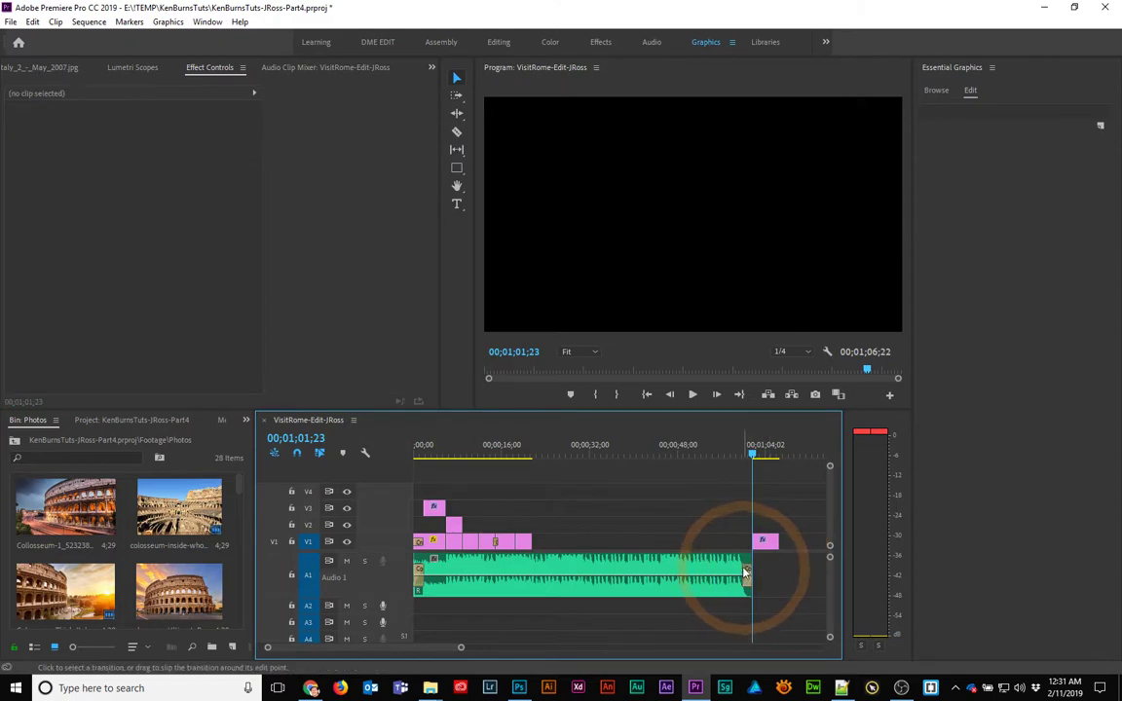
left_click(745, 571)
left_click_drag(462, 650, 439, 647)
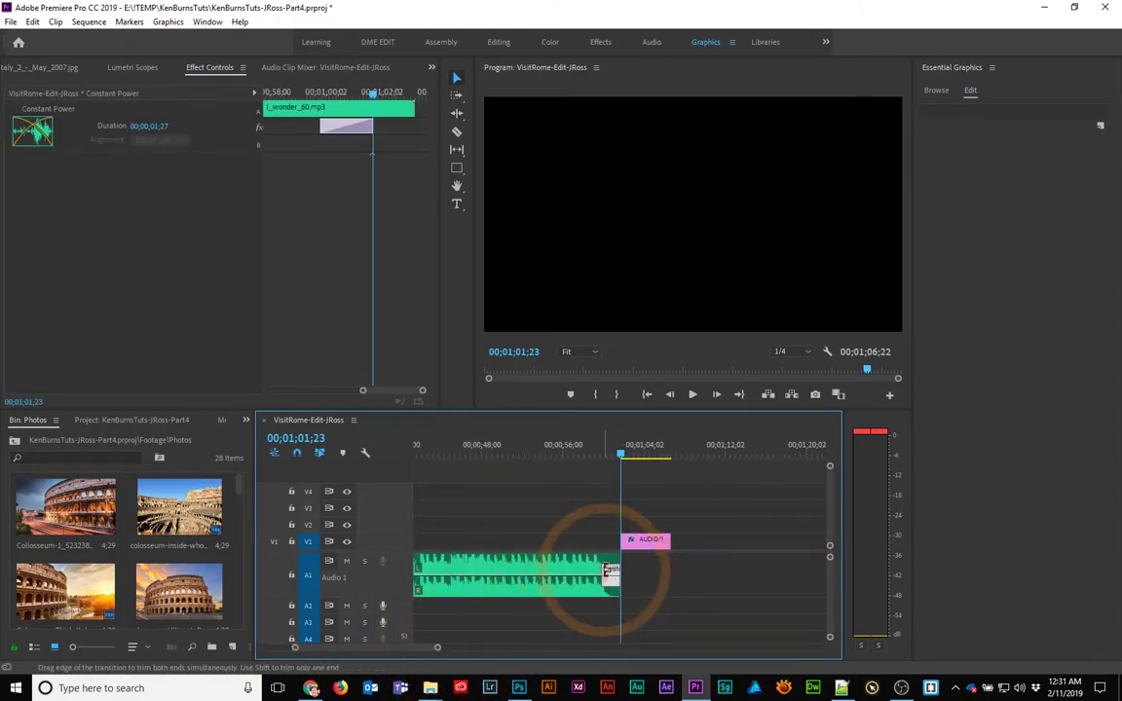
left_click_drag(610, 572, 483, 573)
left_click(488, 454)
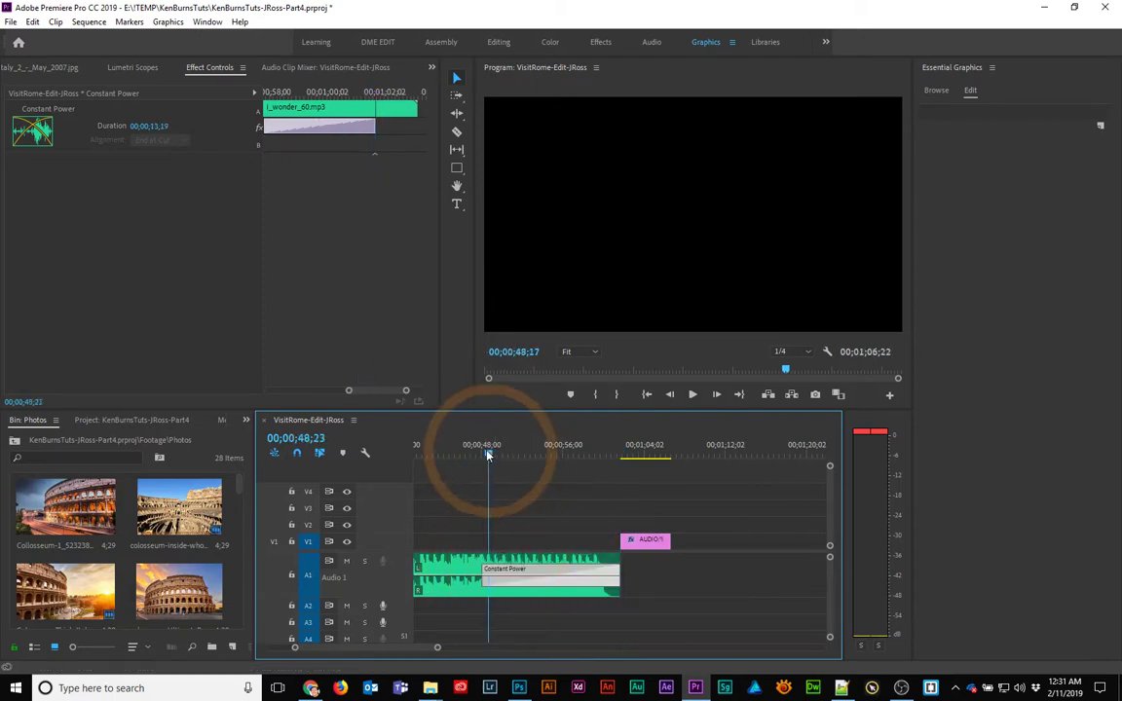
left_click_drag(488, 454, 469, 450)
key("space")
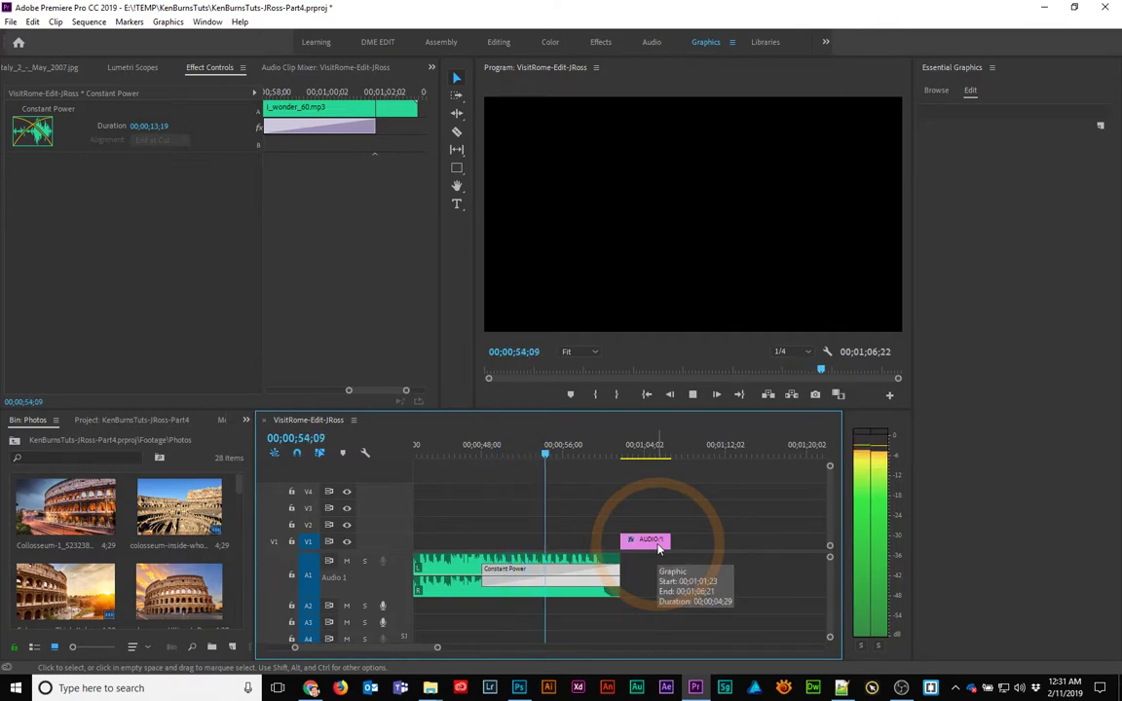
- Lengthen the credits clip, move it to V3 so it ends with the music at 00;01;01;23, and play back the roll
left_click_drag(658, 549, 585, 513)
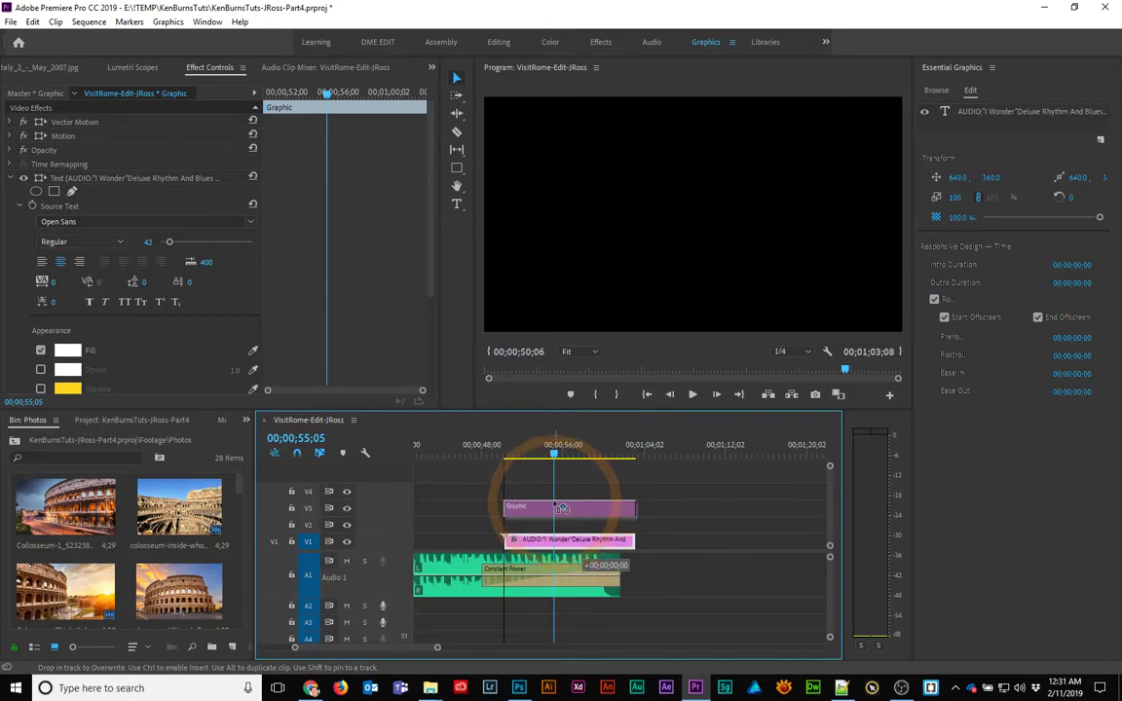
left_click_drag(555, 504, 596, 507)
left_click(478, 456)
key("space")
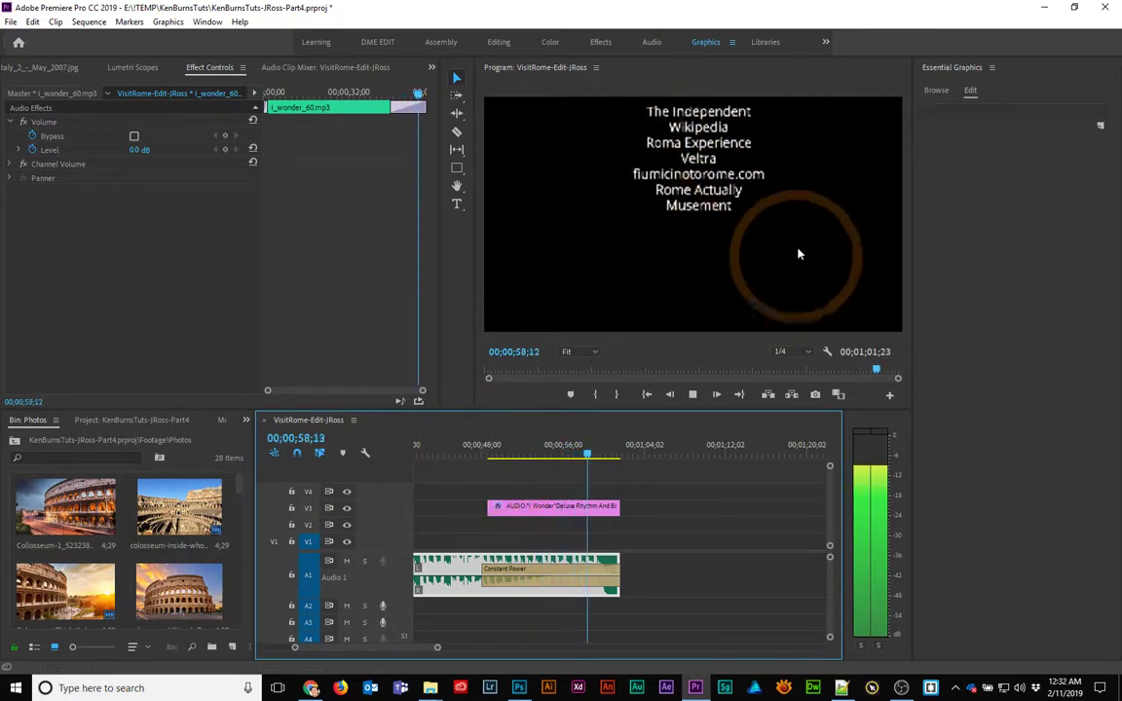
key("space")
- Set the program playback resolution to Full and play back the rolling credits from 00;00;47;20
left_click(804, 354)
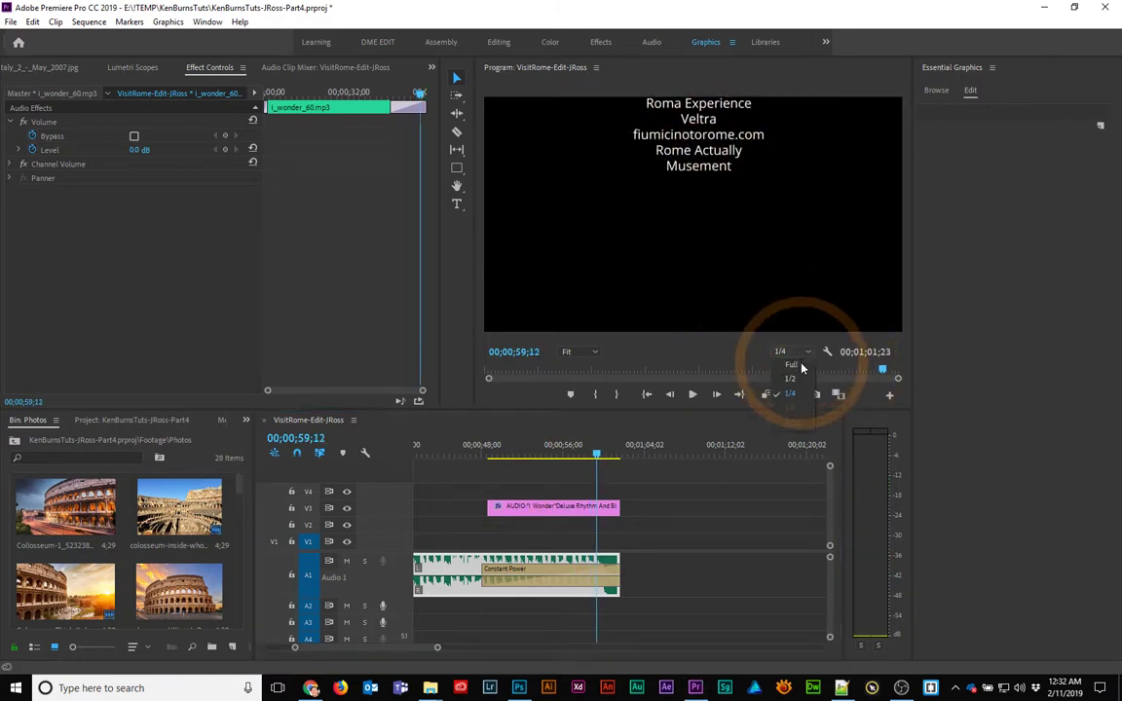
left_click_drag(505, 450, 479, 450)
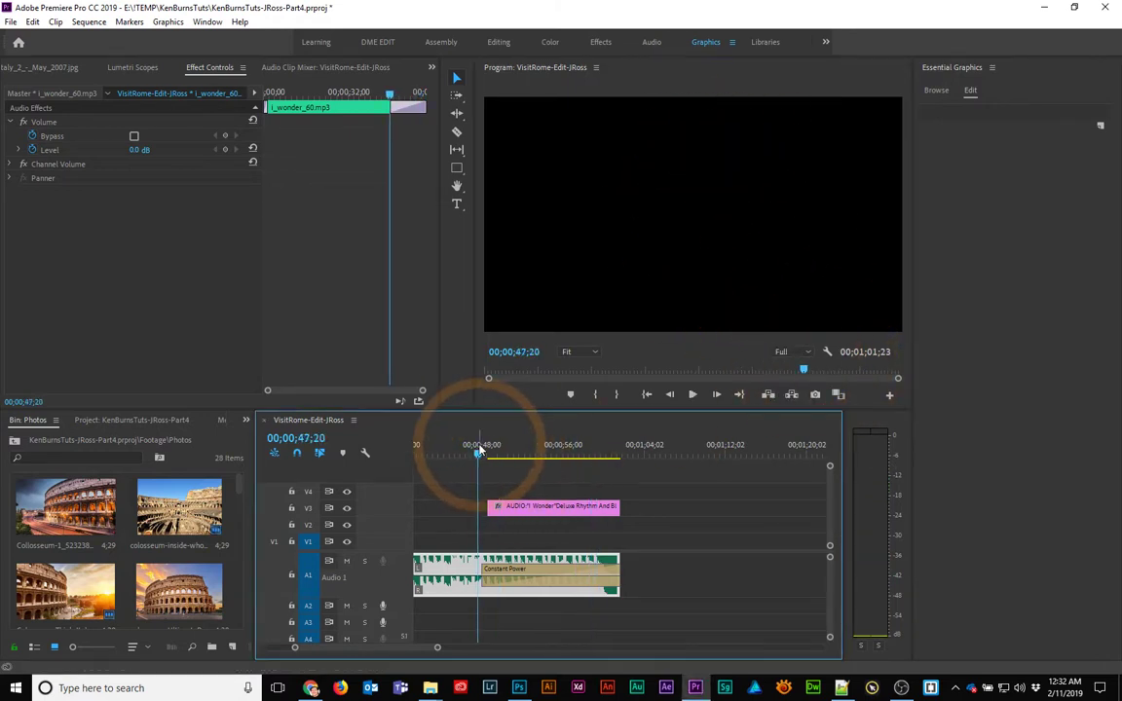
key("space")
left_click(793, 356)
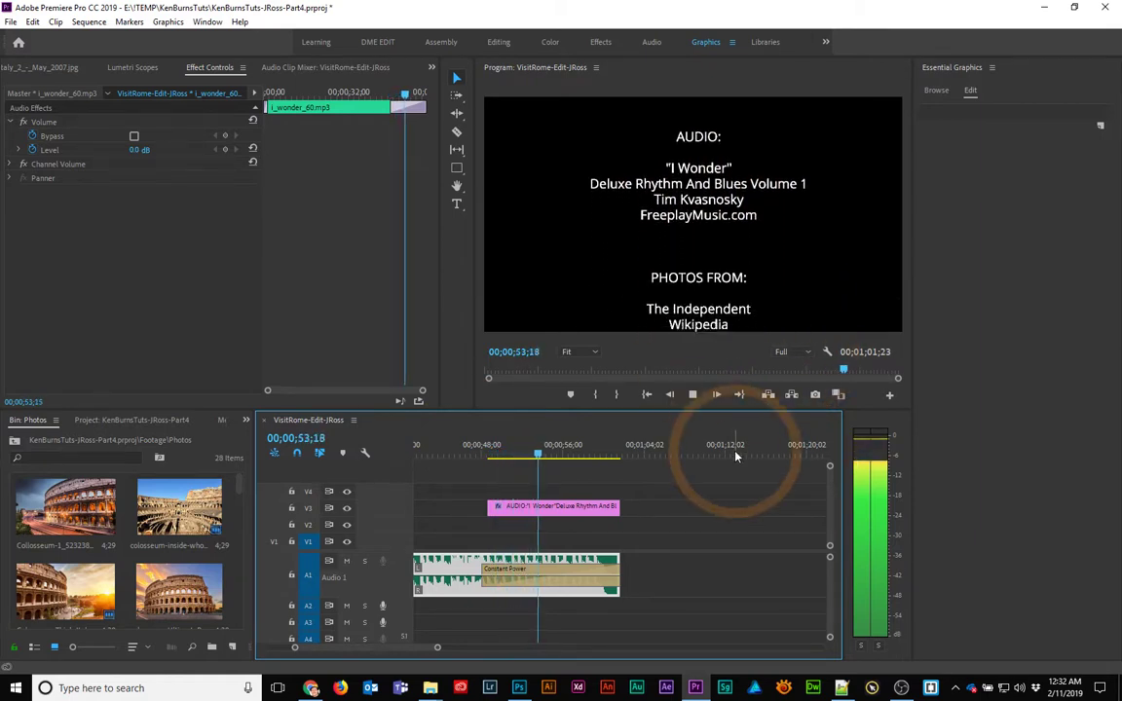
key("space")
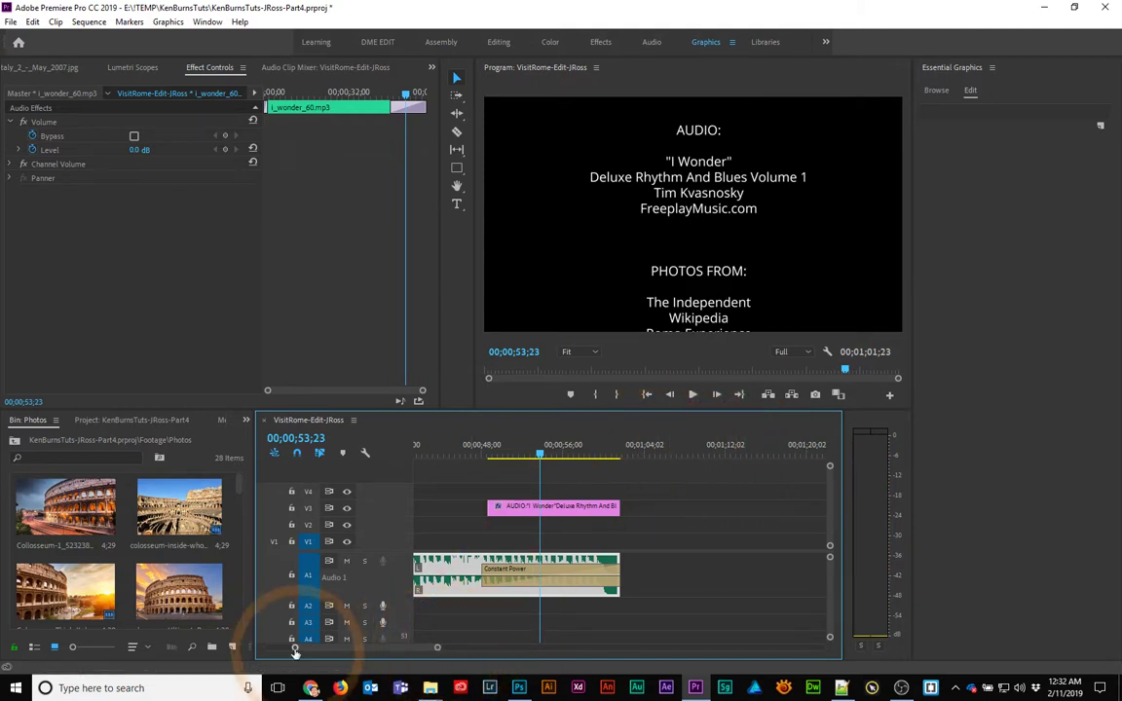
- Select the Pantheon photo clip at 00;00;16;06 and cool it in Lumetri Color with a temperature of -38.6
left_click_drag(296, 650, 268, 650)
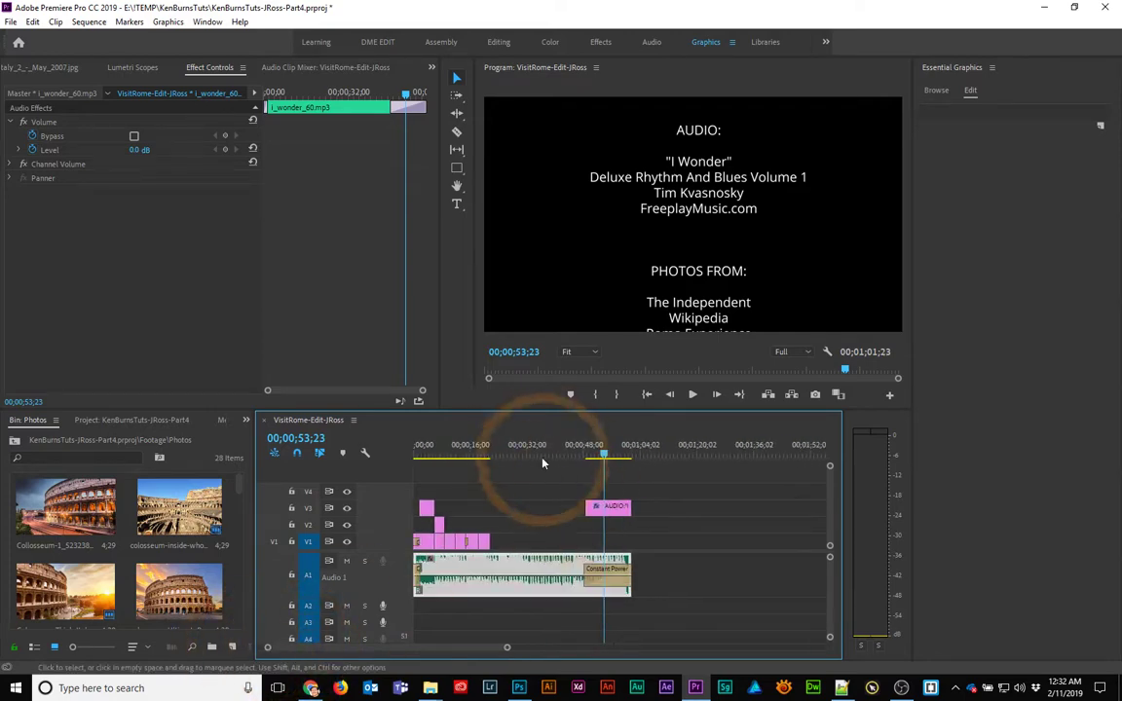
left_click_drag(544, 464, 479, 461)
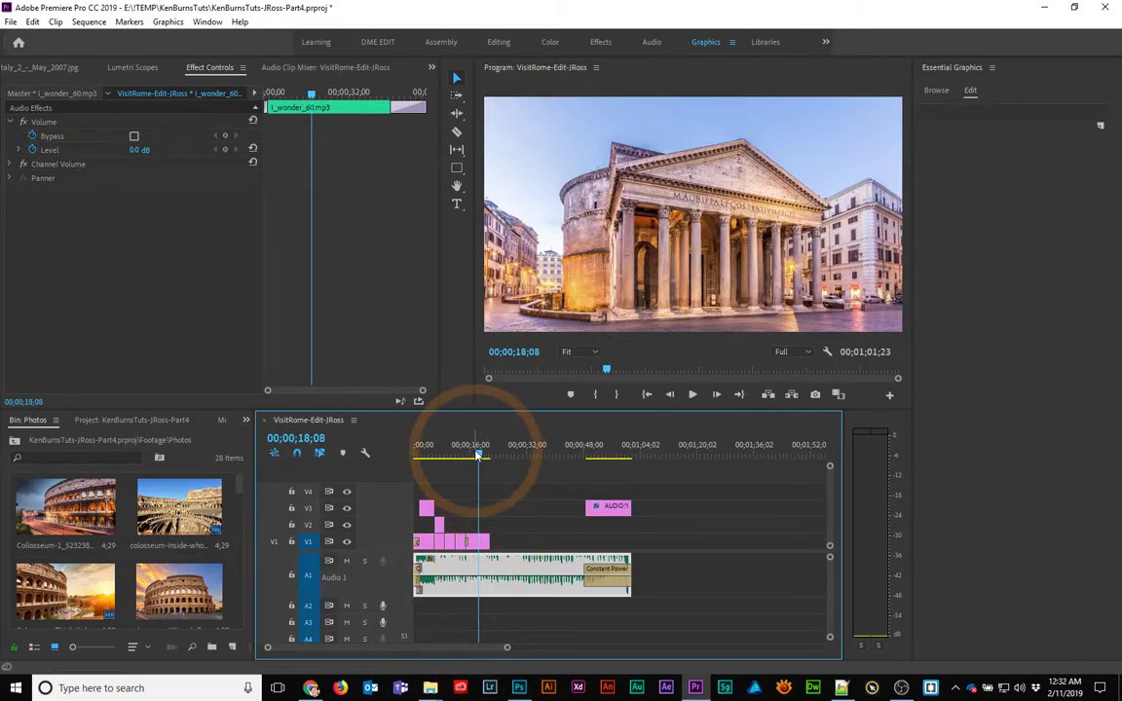
left_click_drag(477, 456, 471, 456)
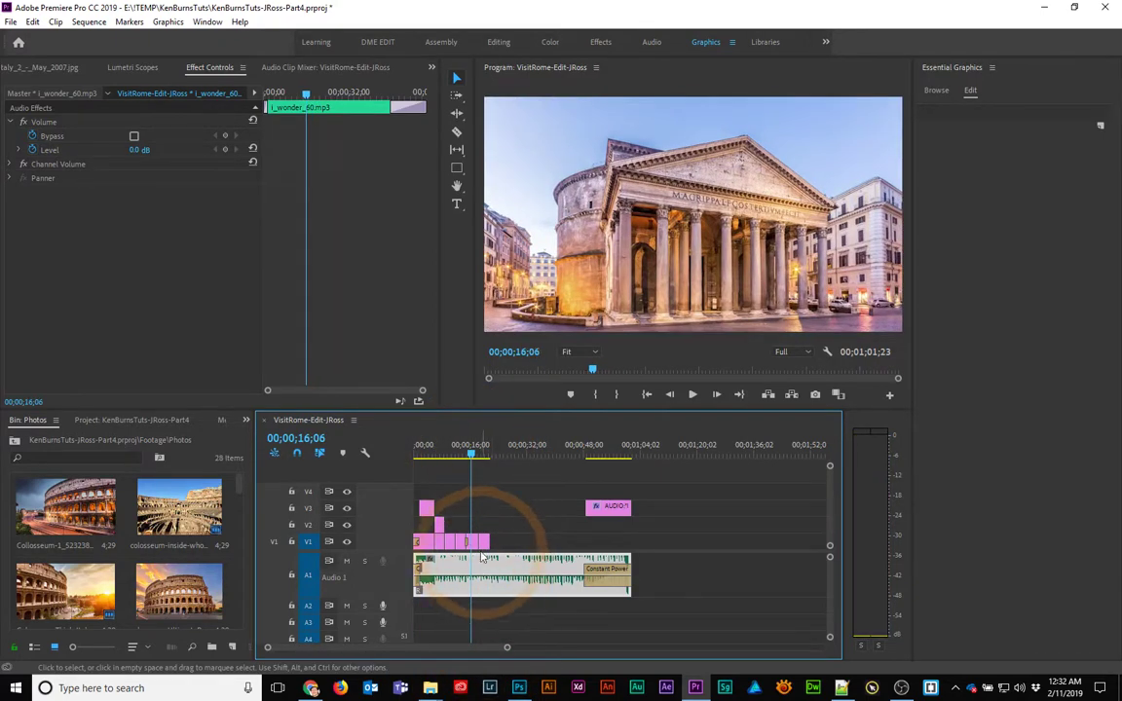
left_click(487, 509)
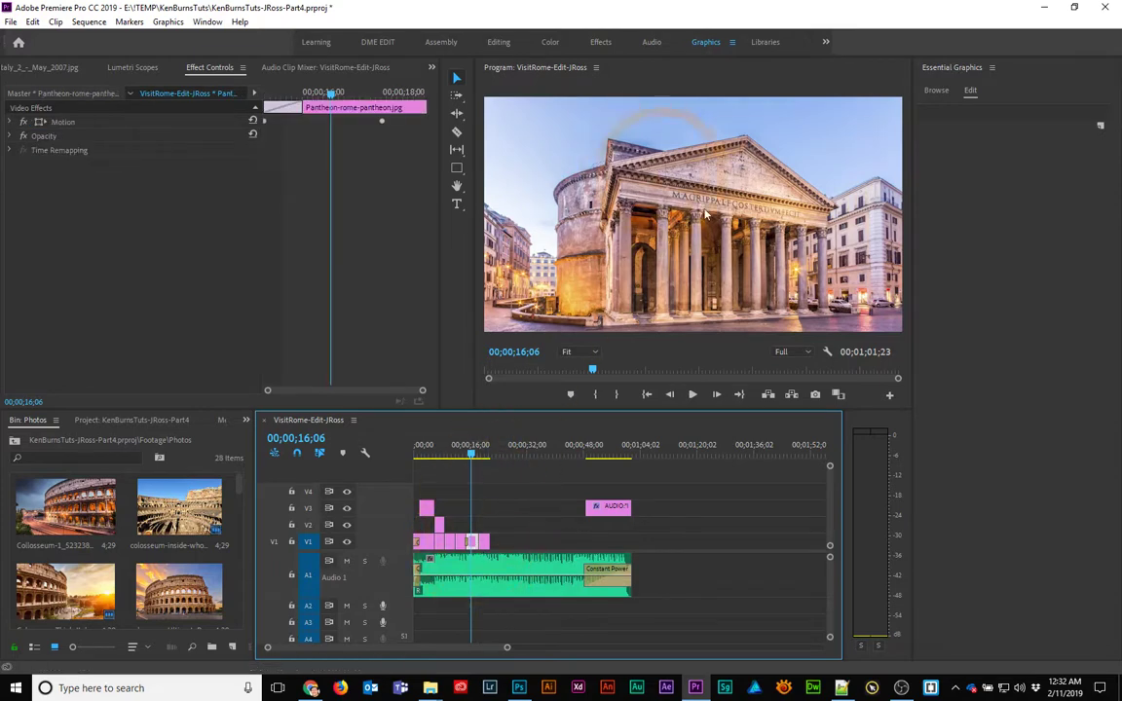
left_click(735, 216)
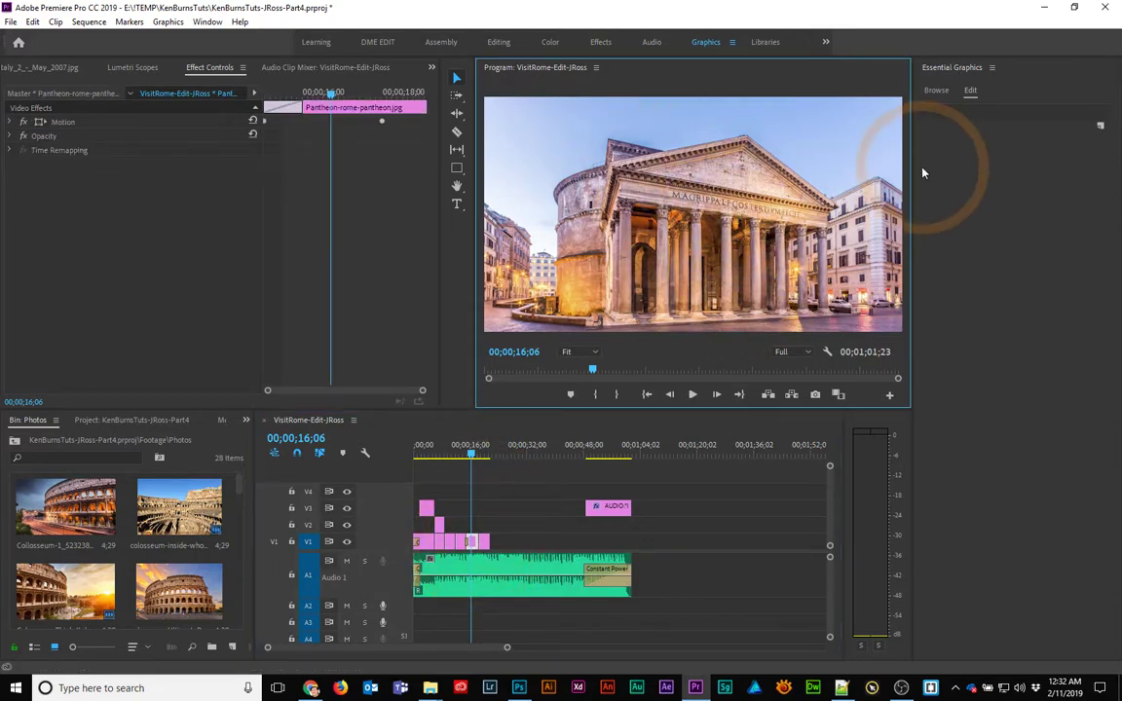
left_click(550, 42)
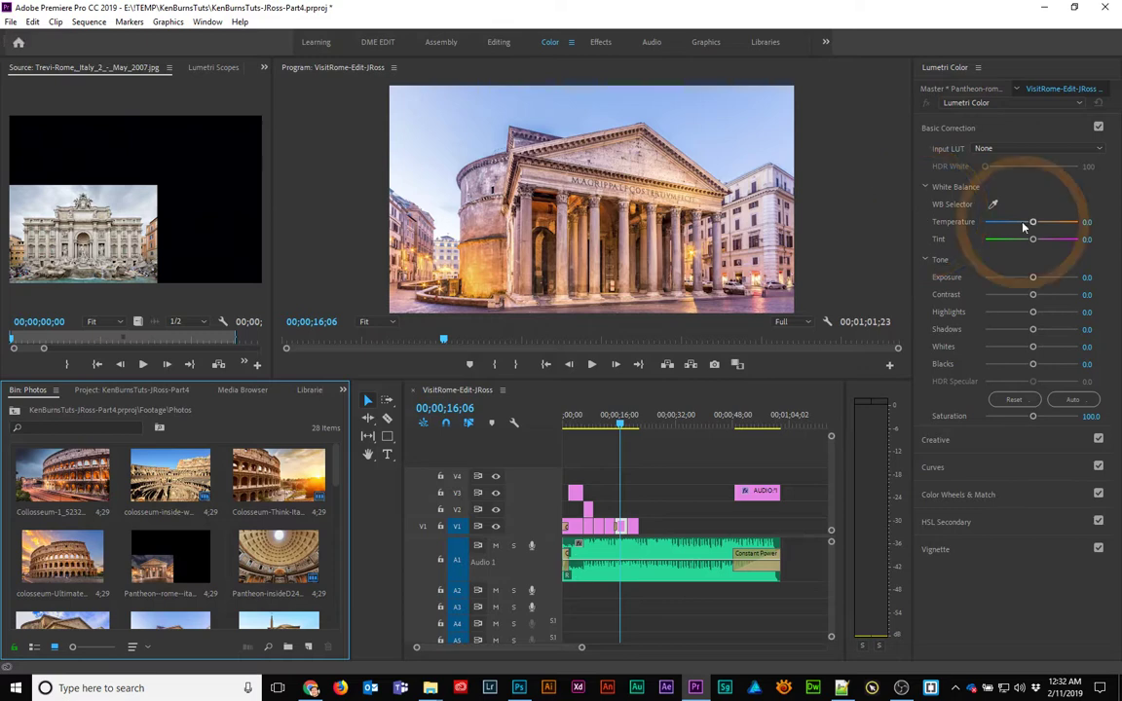
left_click_drag(1023, 227, 1014, 223)
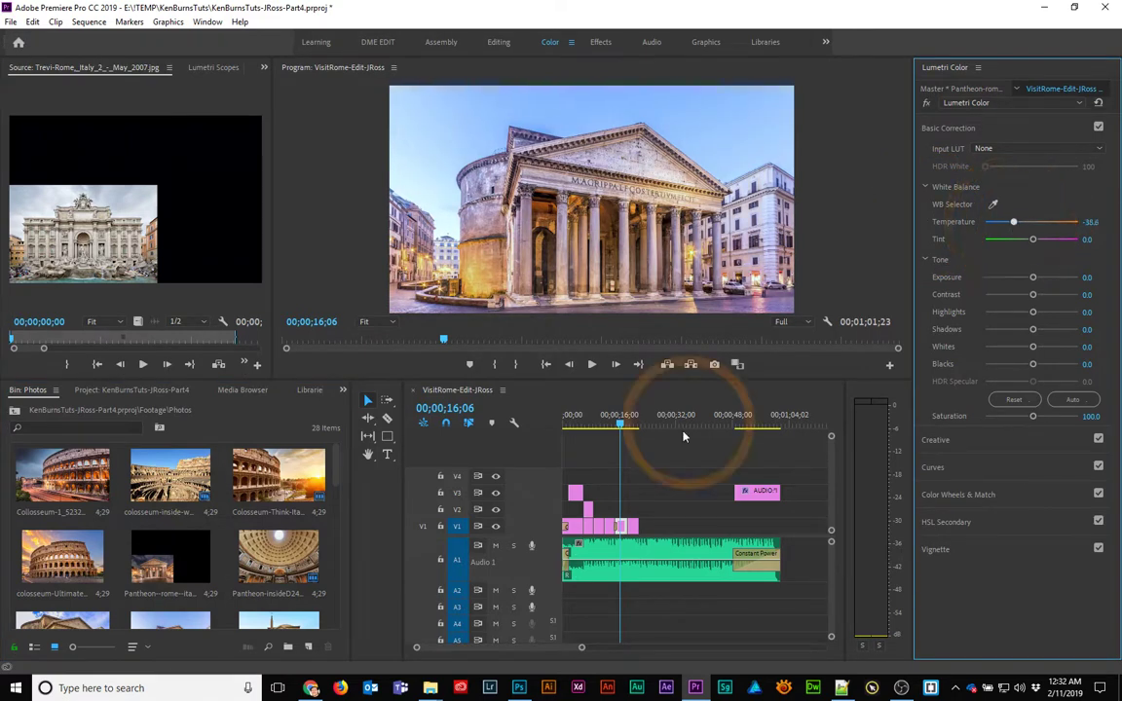
- Set the Lumetri temperature of the Colosseum interior clip at 00;00;10;28 to -18.6 and compare it with the following Pantheon photos
left_click(602, 427)
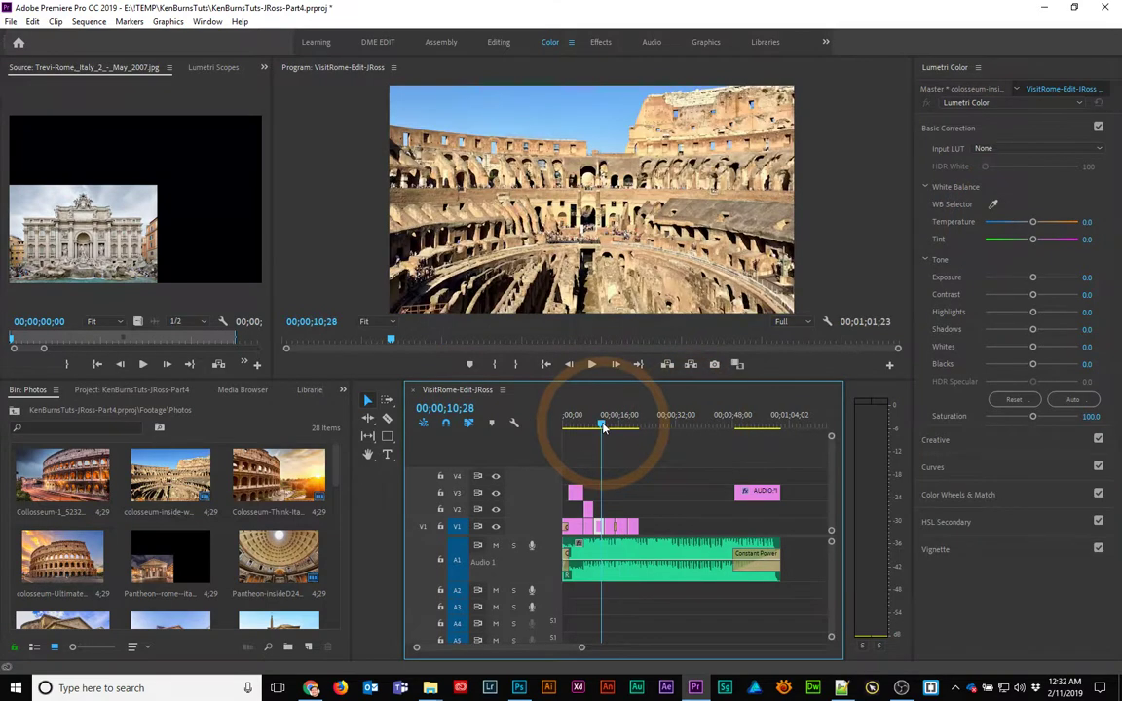
left_click(1034, 226)
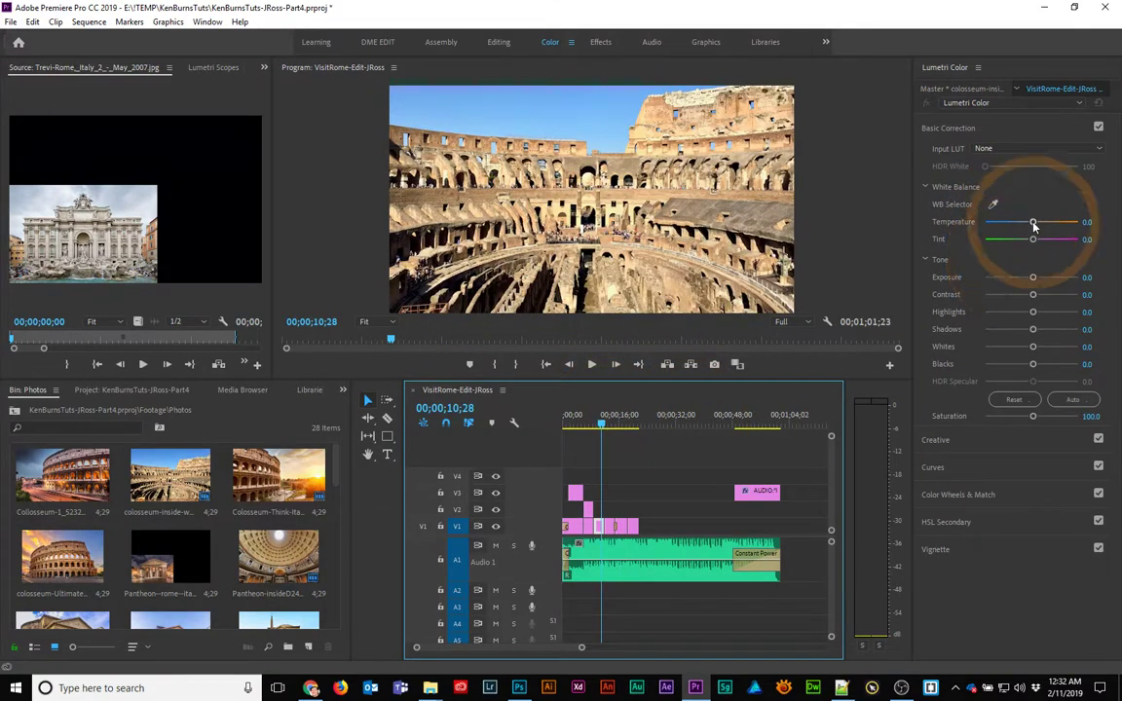
mouse_move(1035, 226)
left_mouse_down()
mouse_move(1014, 226)
mouse_move(1023, 229)
left_mouse_up()
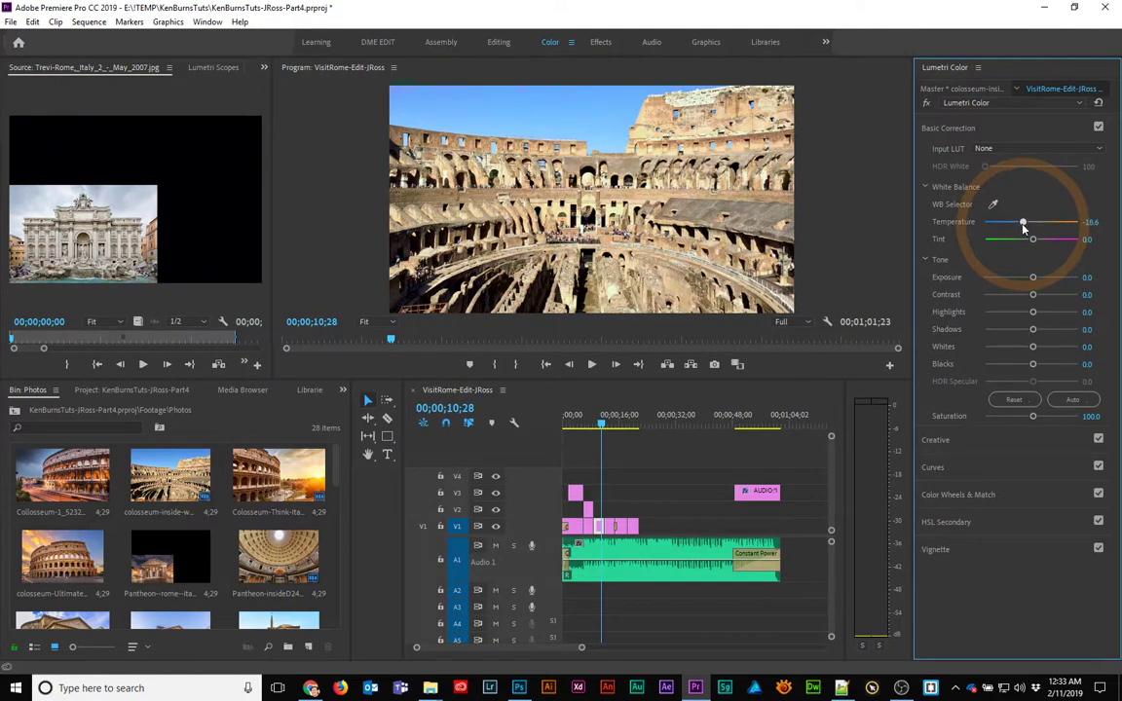
left_click(609, 428)
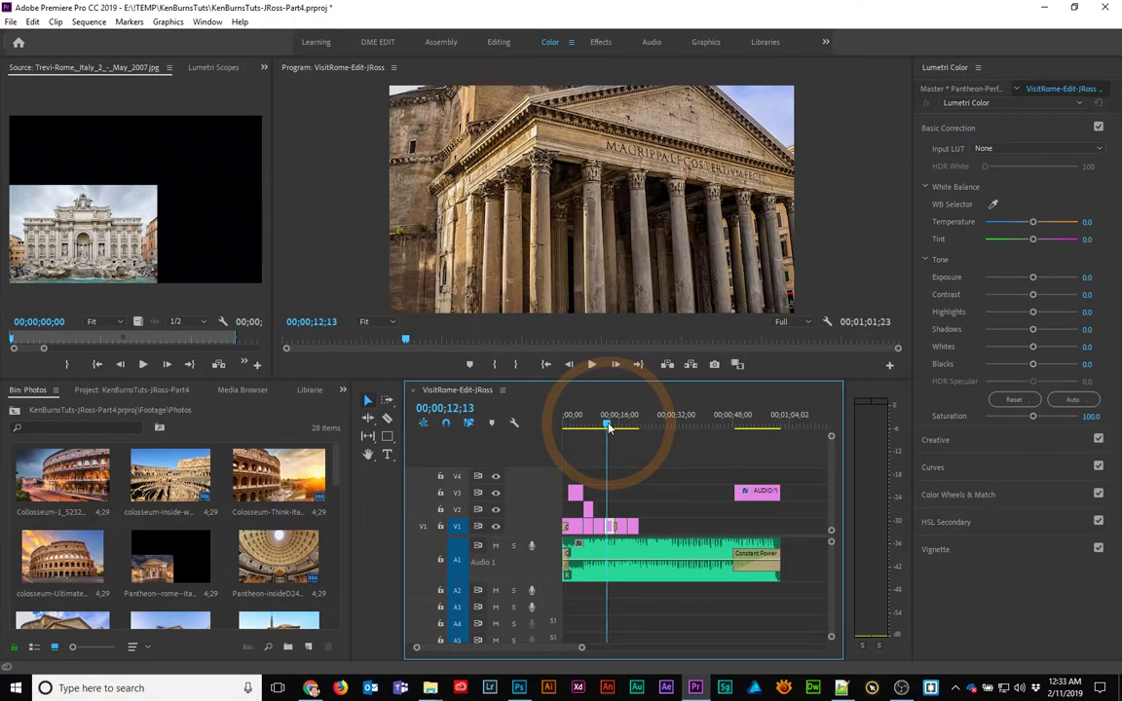
left_click(620, 426)
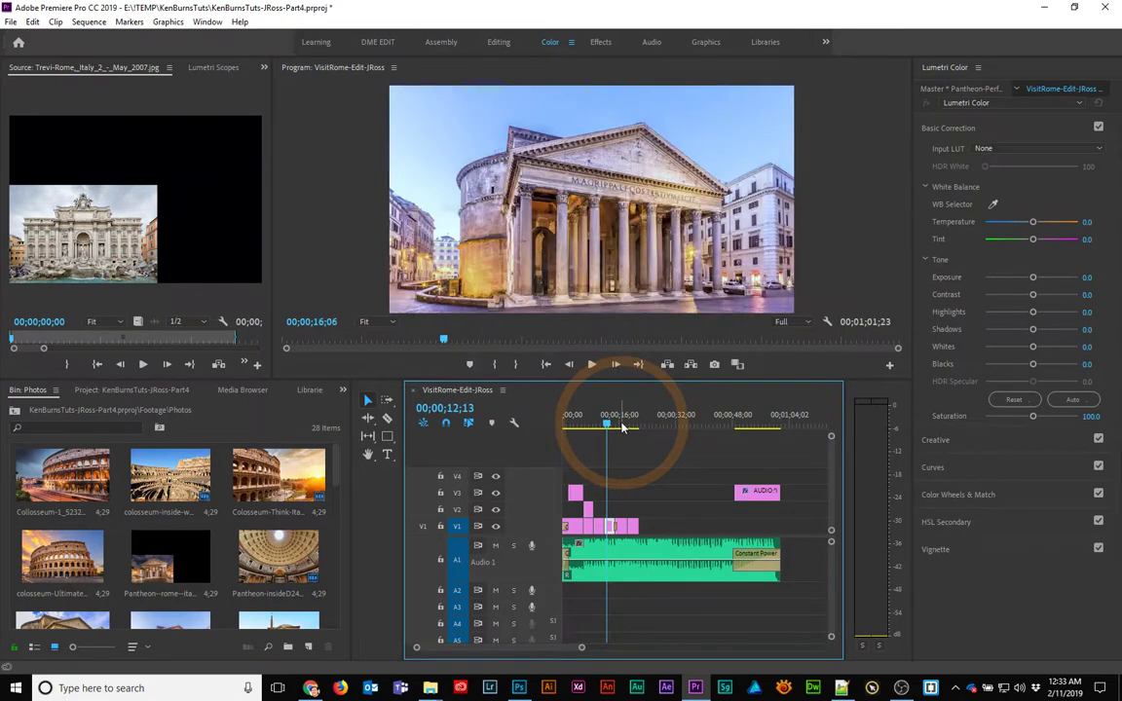